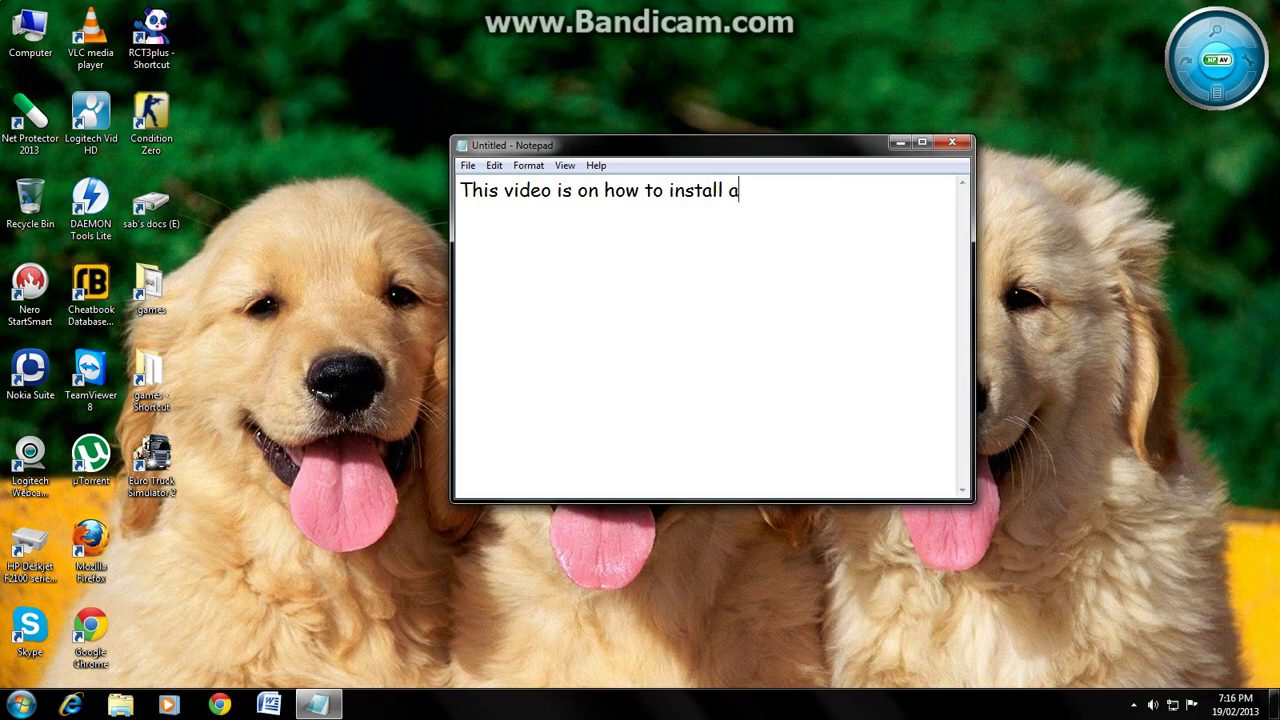
Step: Finish the intro sentence with "amxmodx for Cs CZ and how to get or give admin powers to players in your HLDS."
{"action": "type", "text": "mxmodx for"}
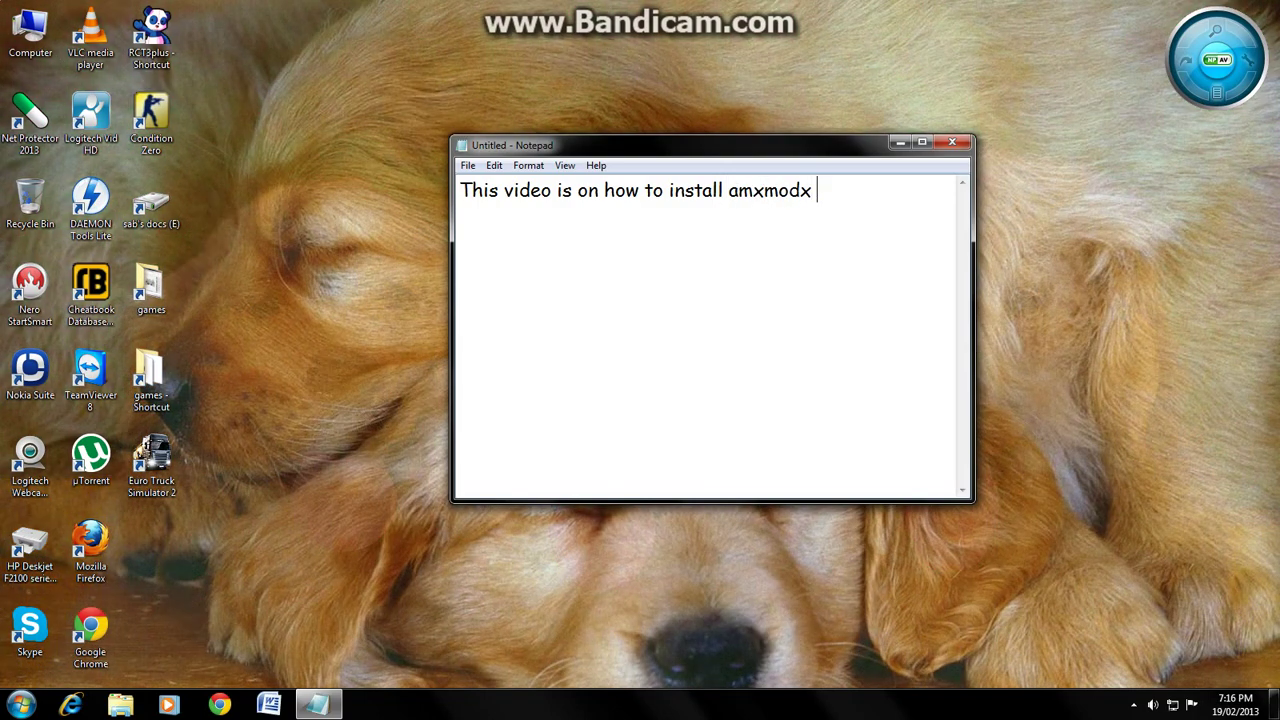
{"action": "type", "text": " C"}
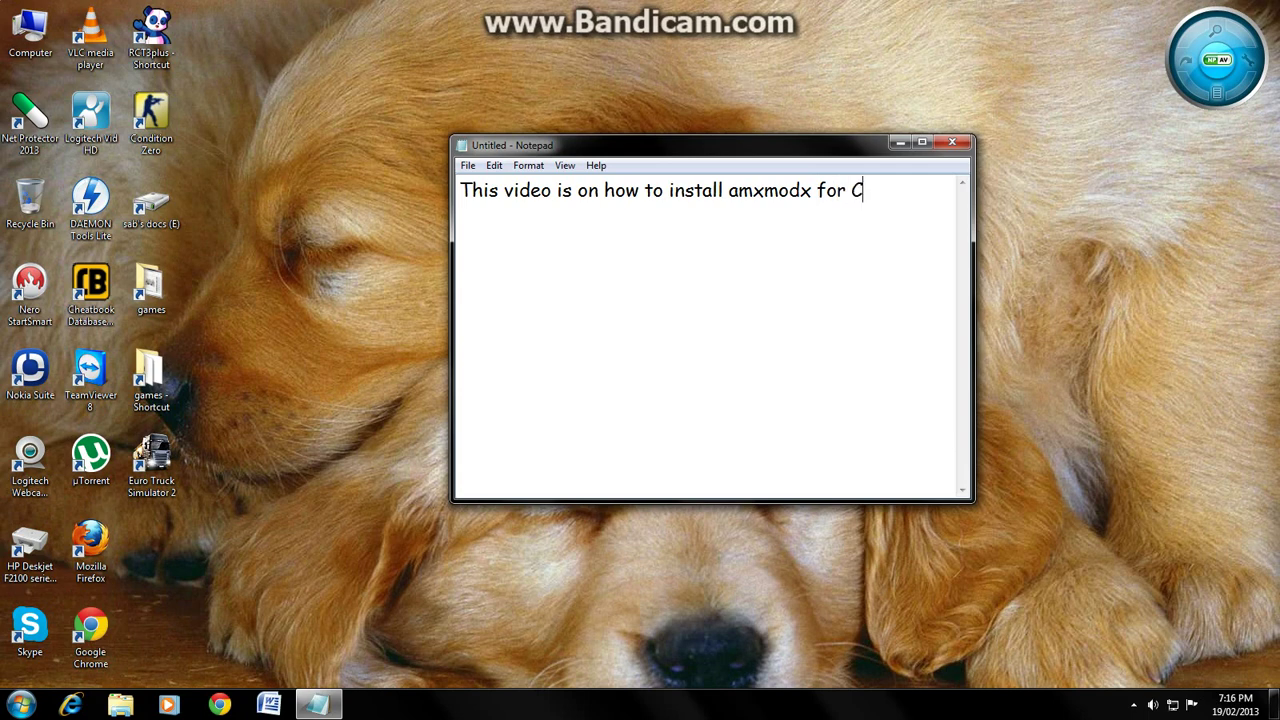
{"action": "type", "text": "s CZ and ho"}
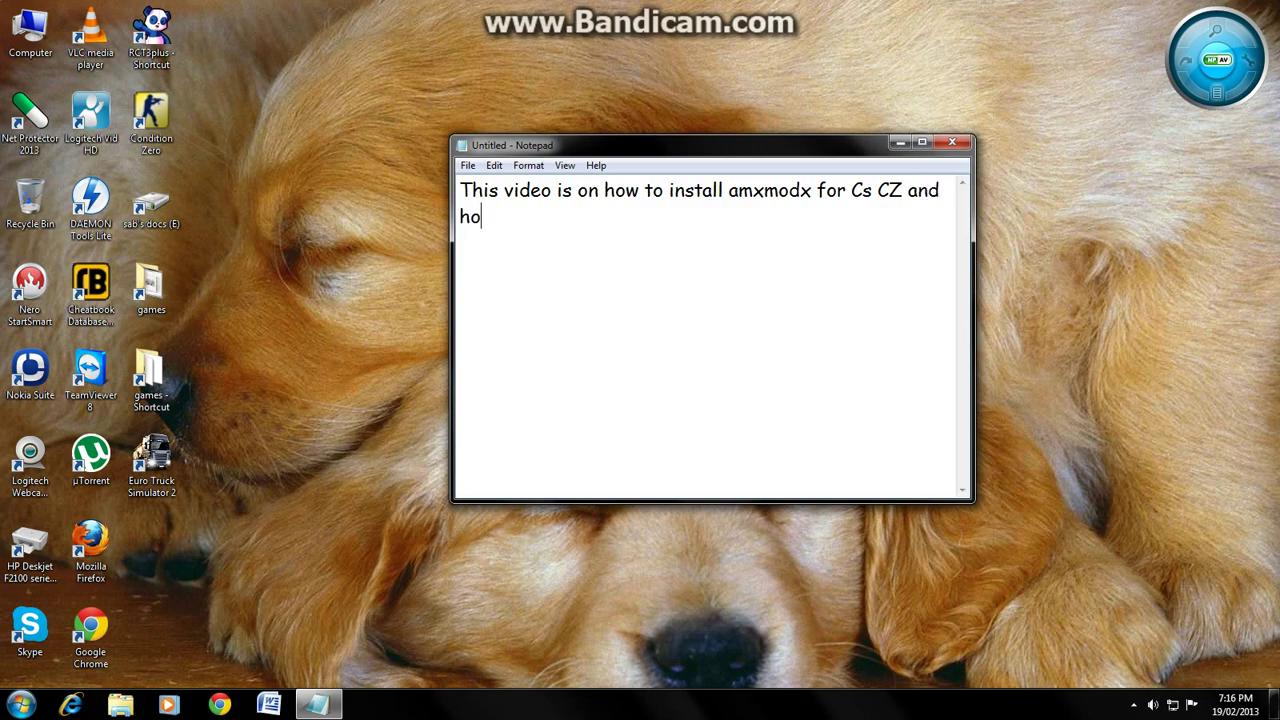
{"action": "type", "text": "w  to "}
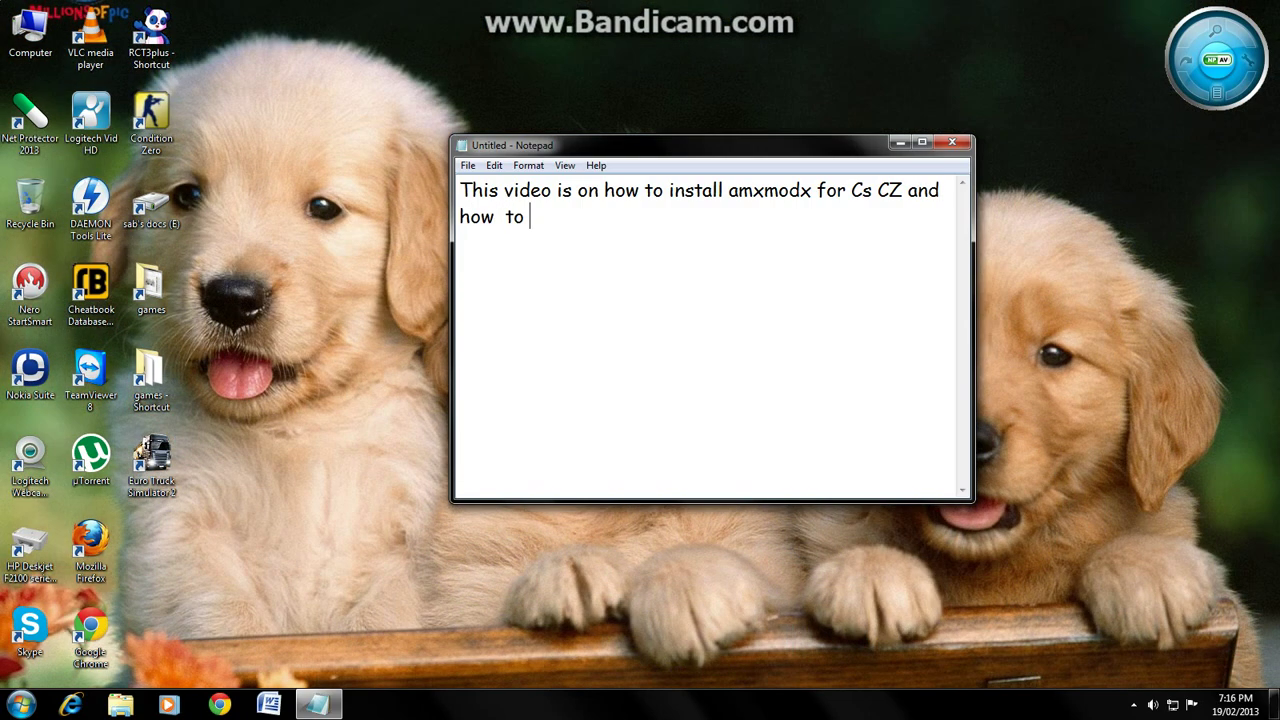
{"action": "type", "text": "get"}
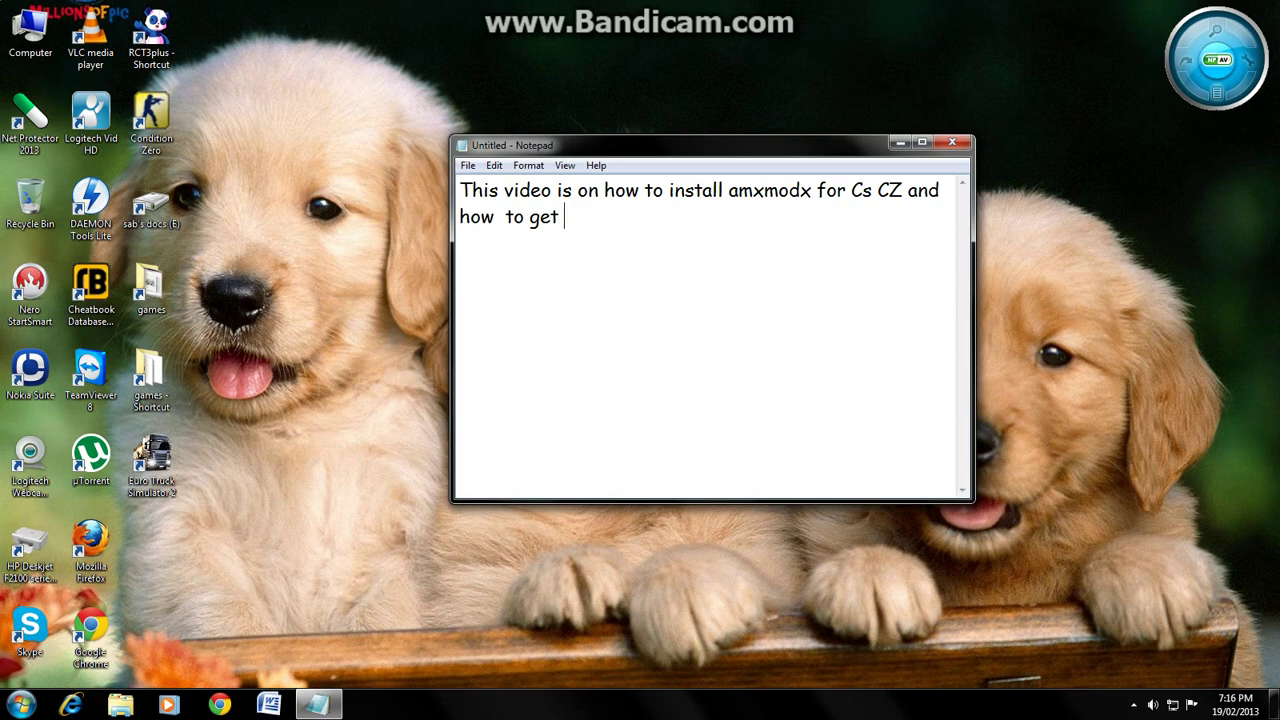
{"action": "type", "text": " or give admin"}
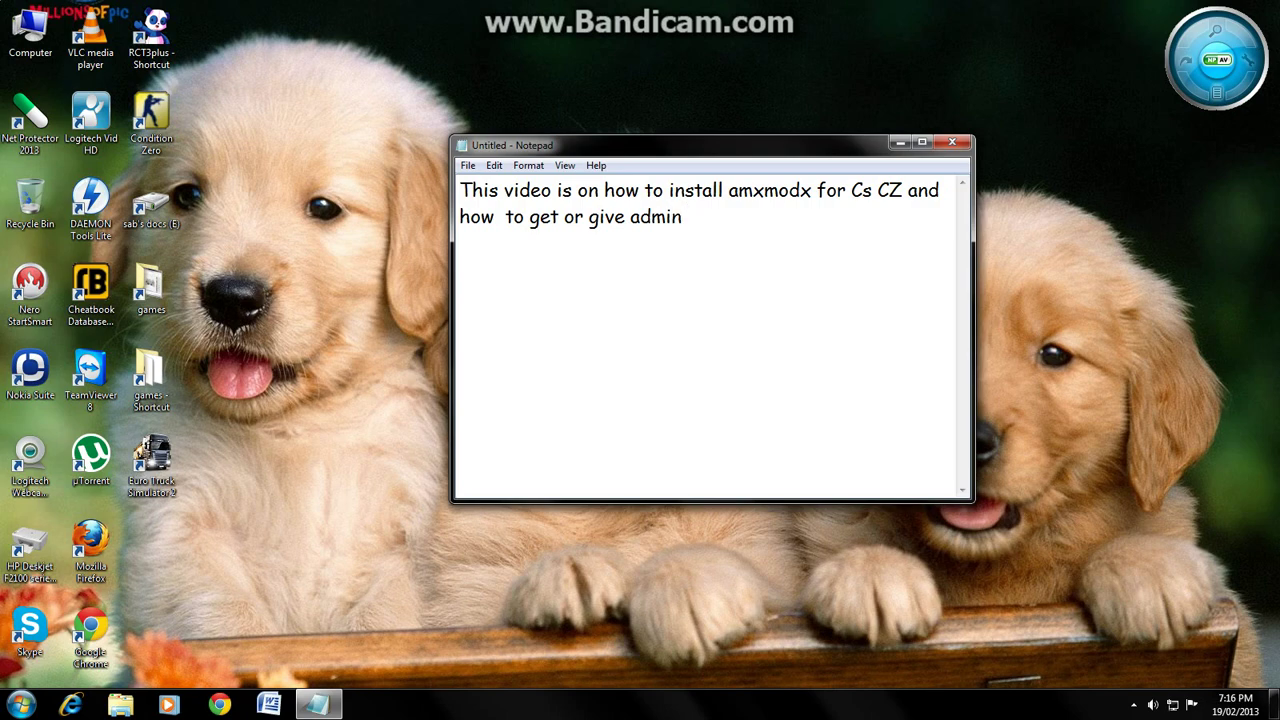
{"action": "type", "text": " powers "}
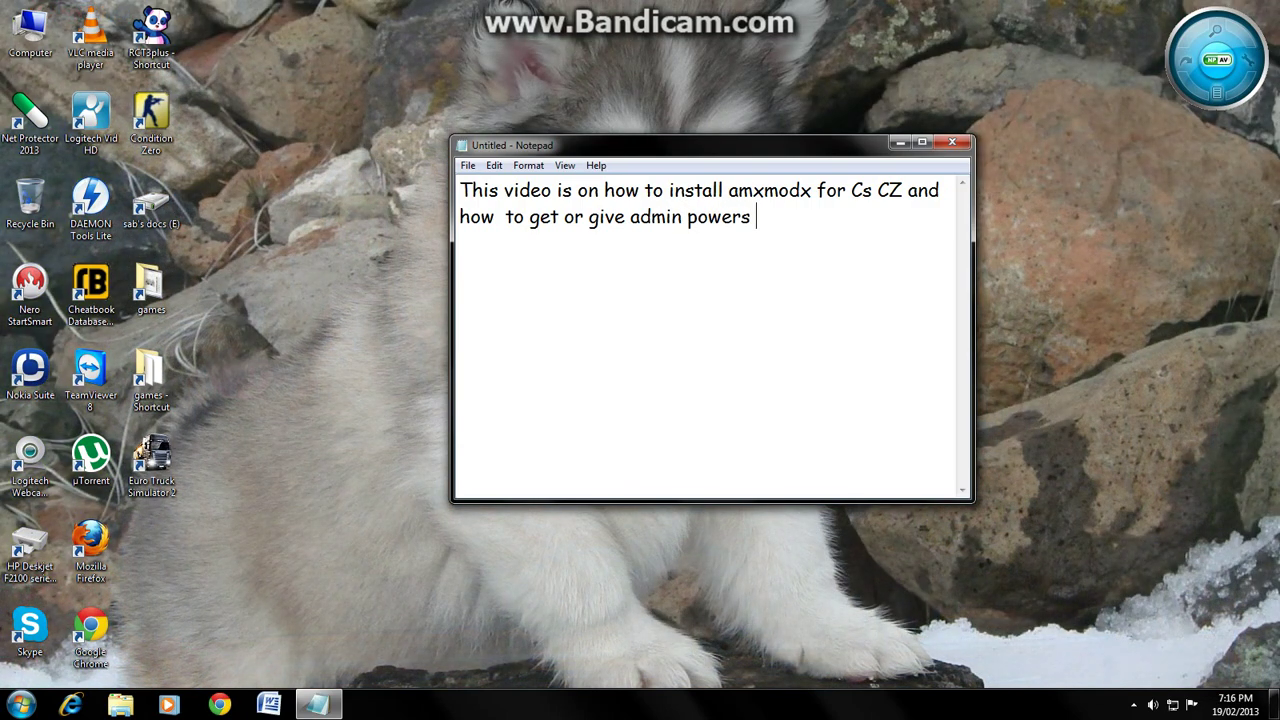
{"action": "type", "text": "to players "}
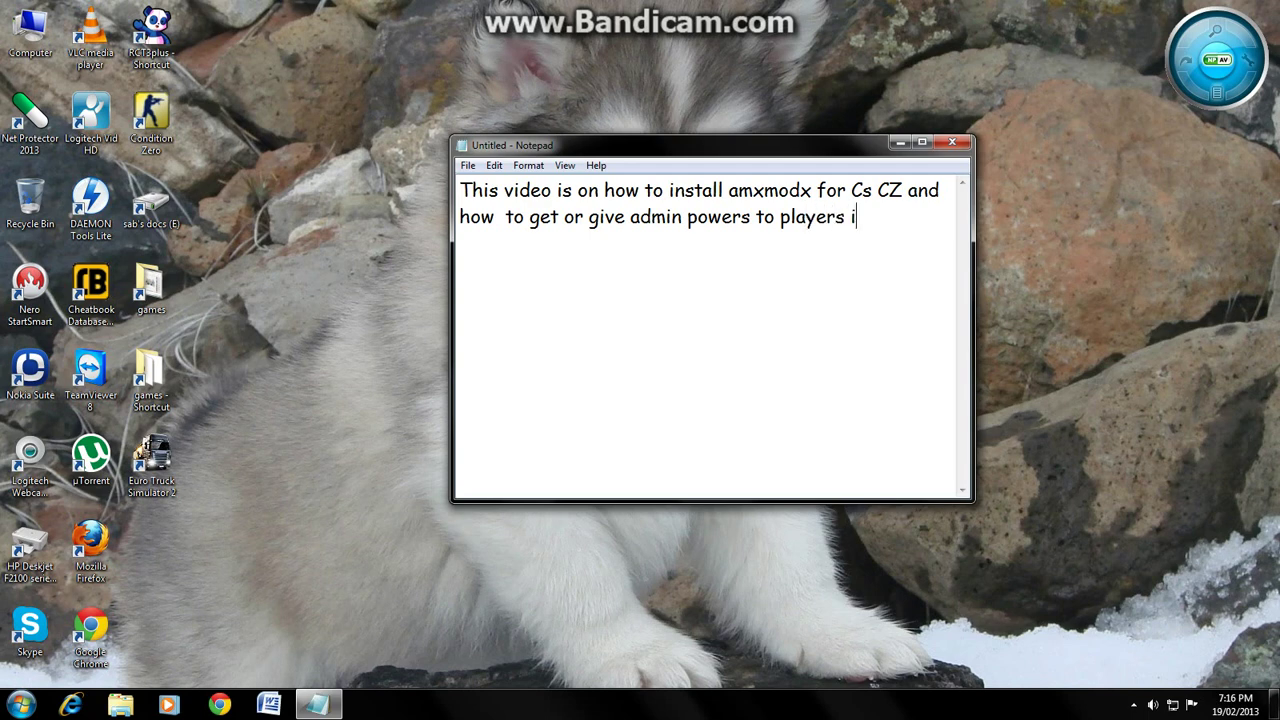
{"action": "type", "text": "in your HLDA"}
{"action": "key", "text": "BackSpace"}
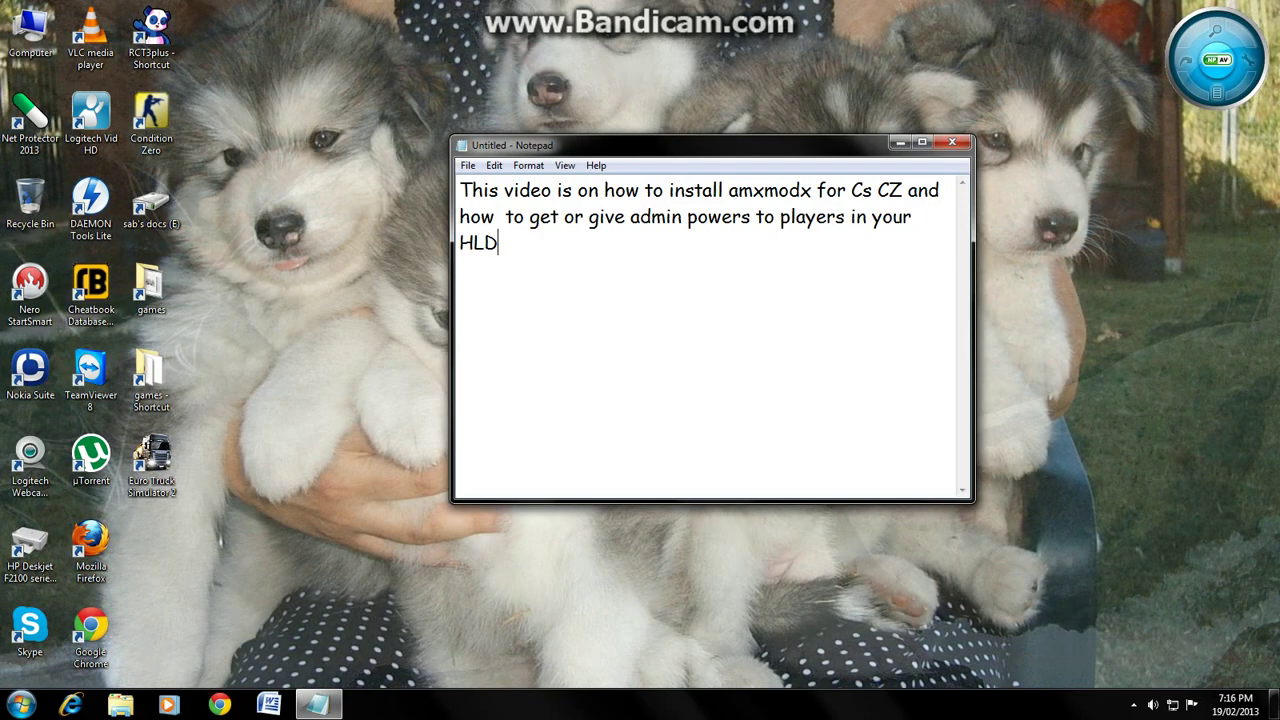
{"action": "type", "text": "S."}
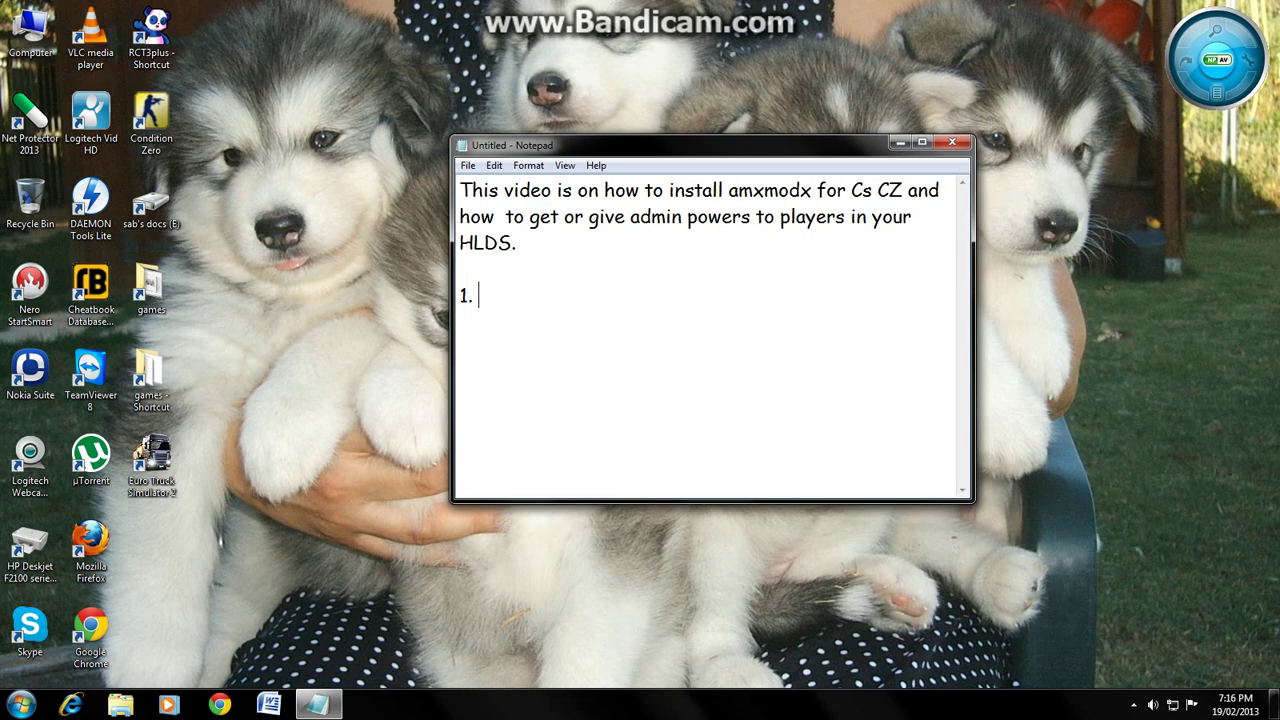
Step: Add the line "1. Install amxmodx" below the intro sentence and minimize the notes
{"action": "type", "text": "nsa"}
{"action": "type", "text": "al"}
{"action": "type", "text": "l "}
{"action": "type", "text": "a"}
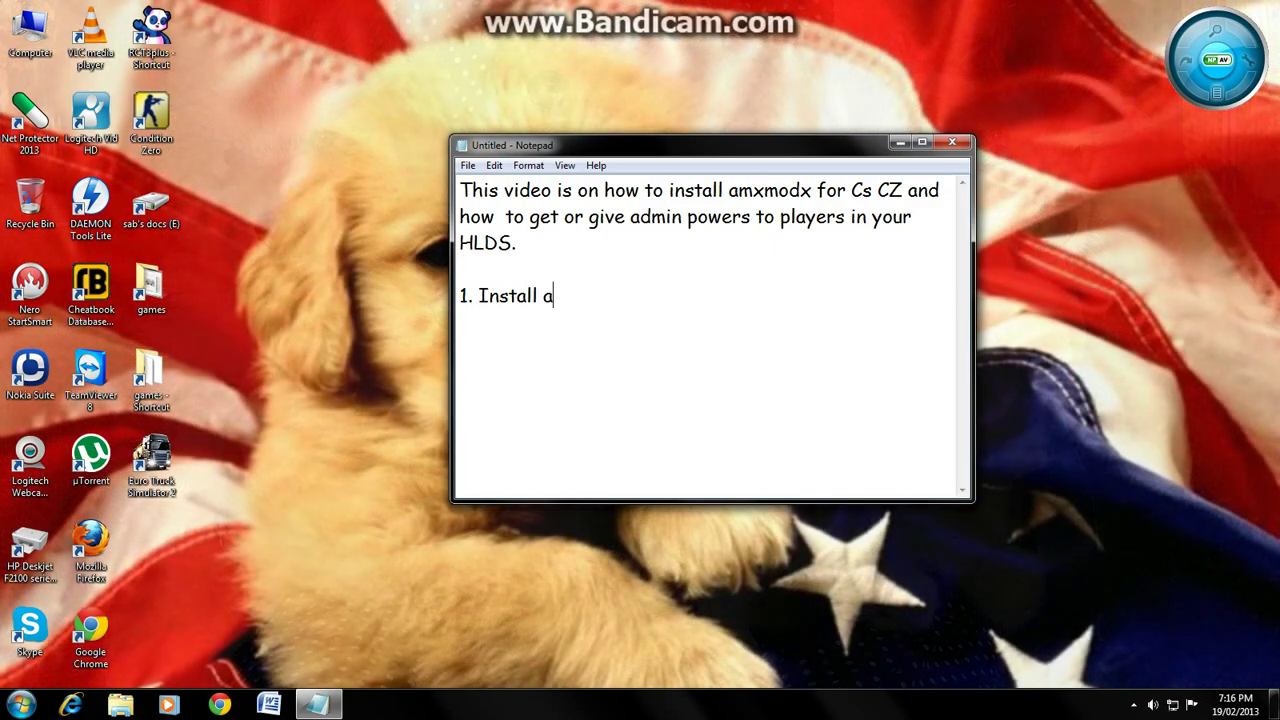
{"action": "type", "text": "mxmodx"}
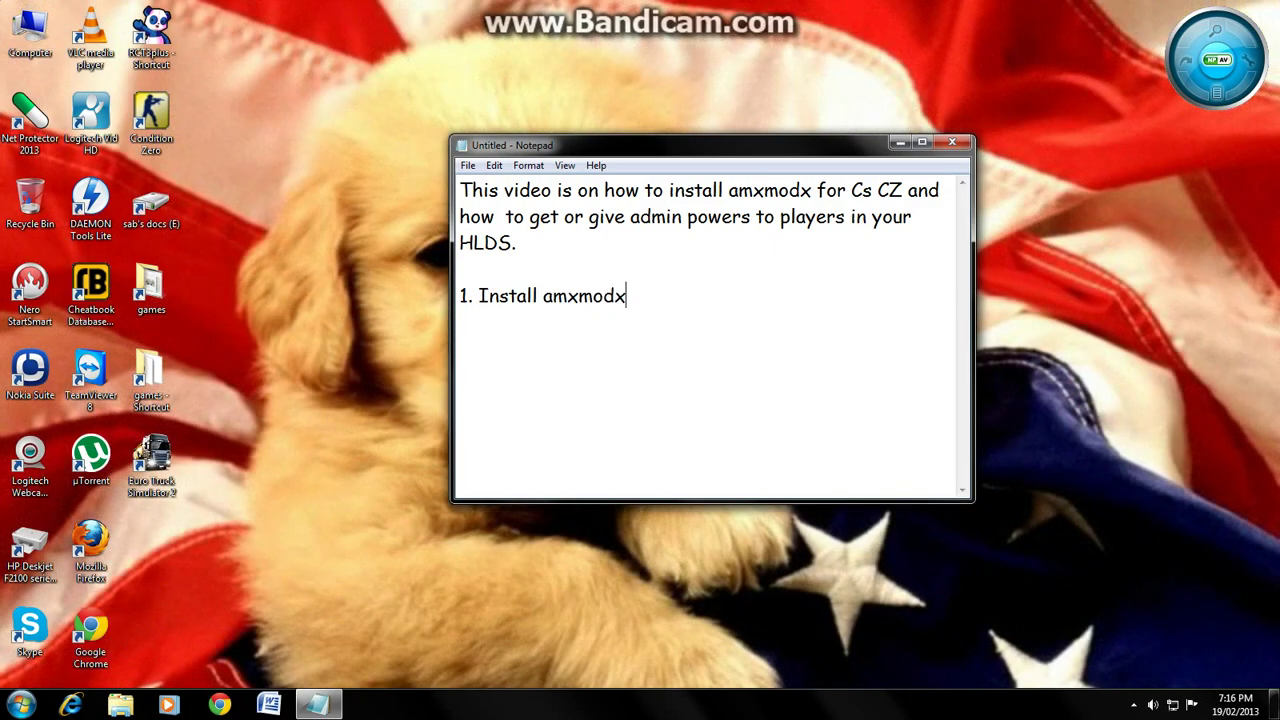
{"action": "left_click", "coordinate": [900, 143]}
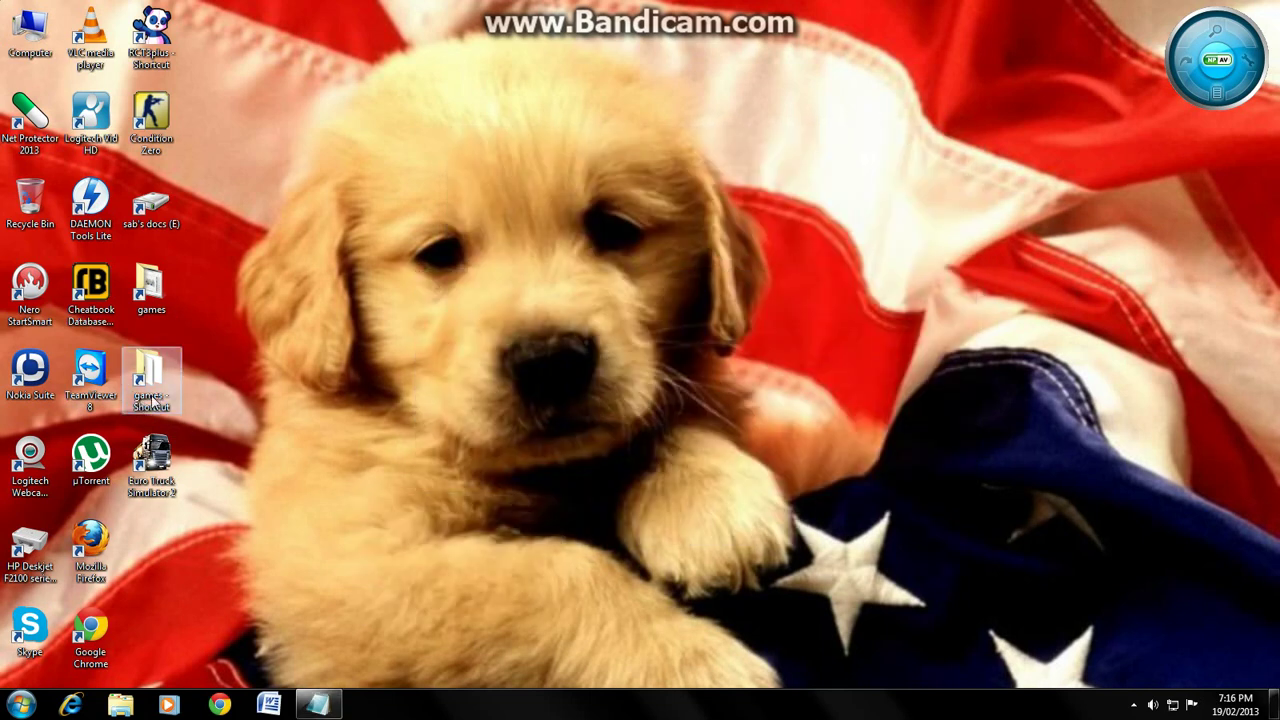
Step: Open the AMX Mod X folder inside the games folder and run the Installer application
{"action": "double_click", "coordinate": [158, 311]}
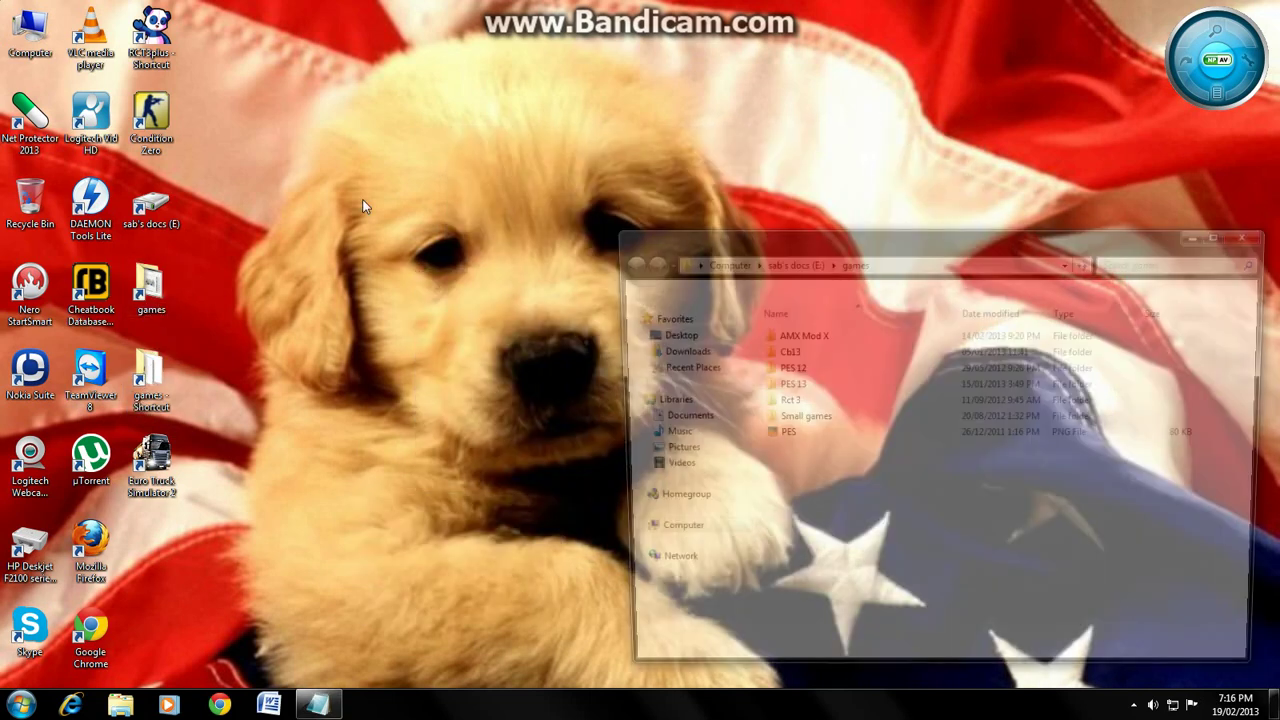
{"action": "double_click", "coordinate": [800, 338]}
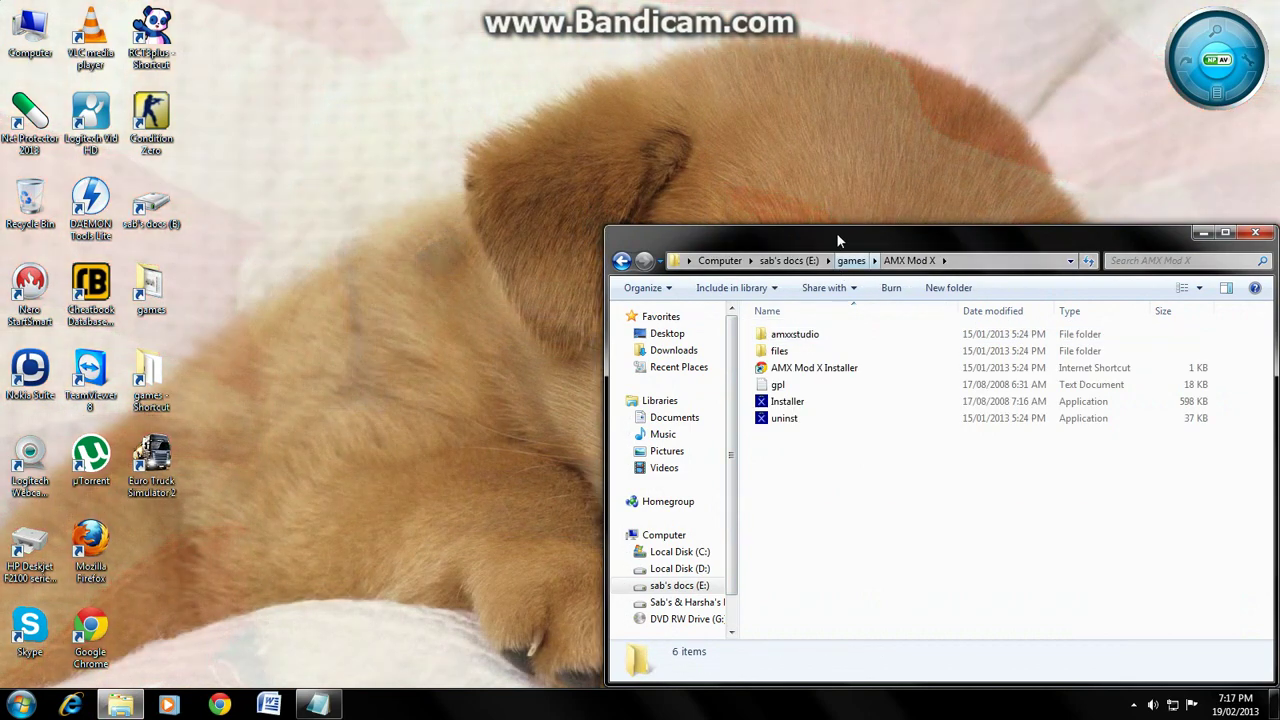
{"action": "left_click_drag", "start_coordinate": [836, 232], "coordinate": [480, 76]}
{"action": "double_click", "coordinate": [468, 250]}
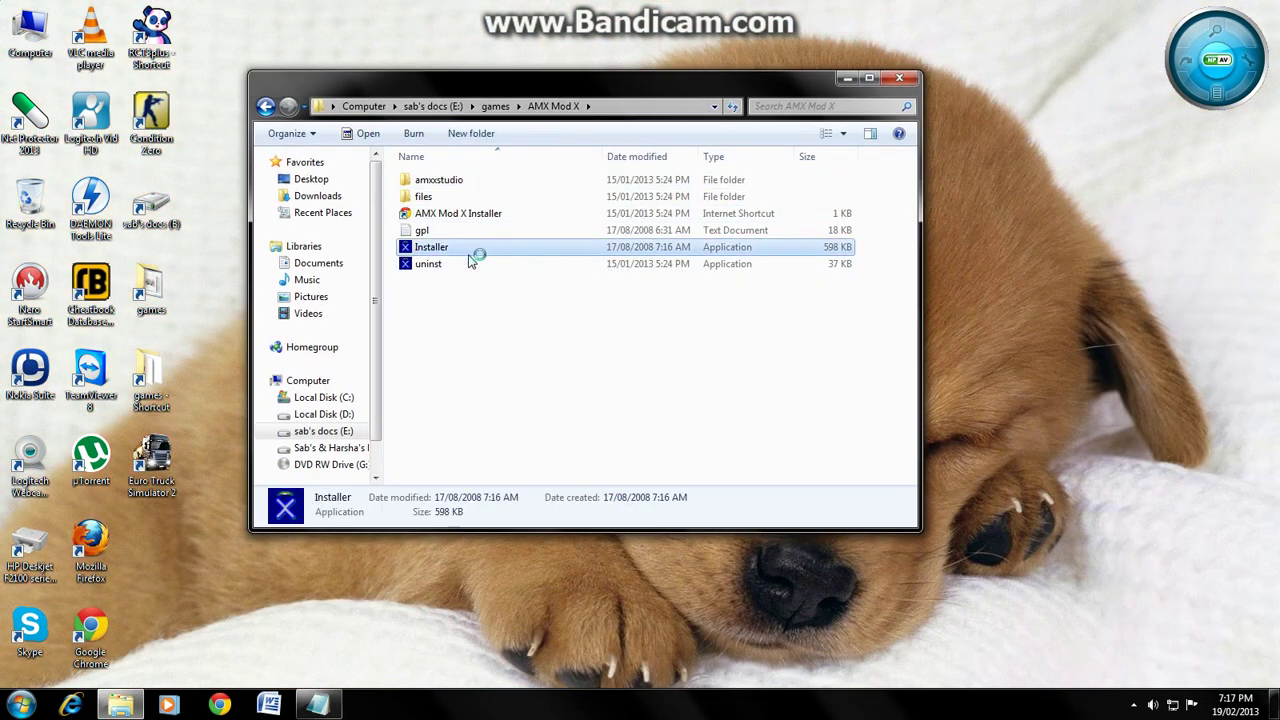
Step: Advance through the opening pages of the AMX Mod X 1.8.1 setup wizard and choose the local install method Select mod directory
{"action": "left_click", "coordinate": [811, 496]}
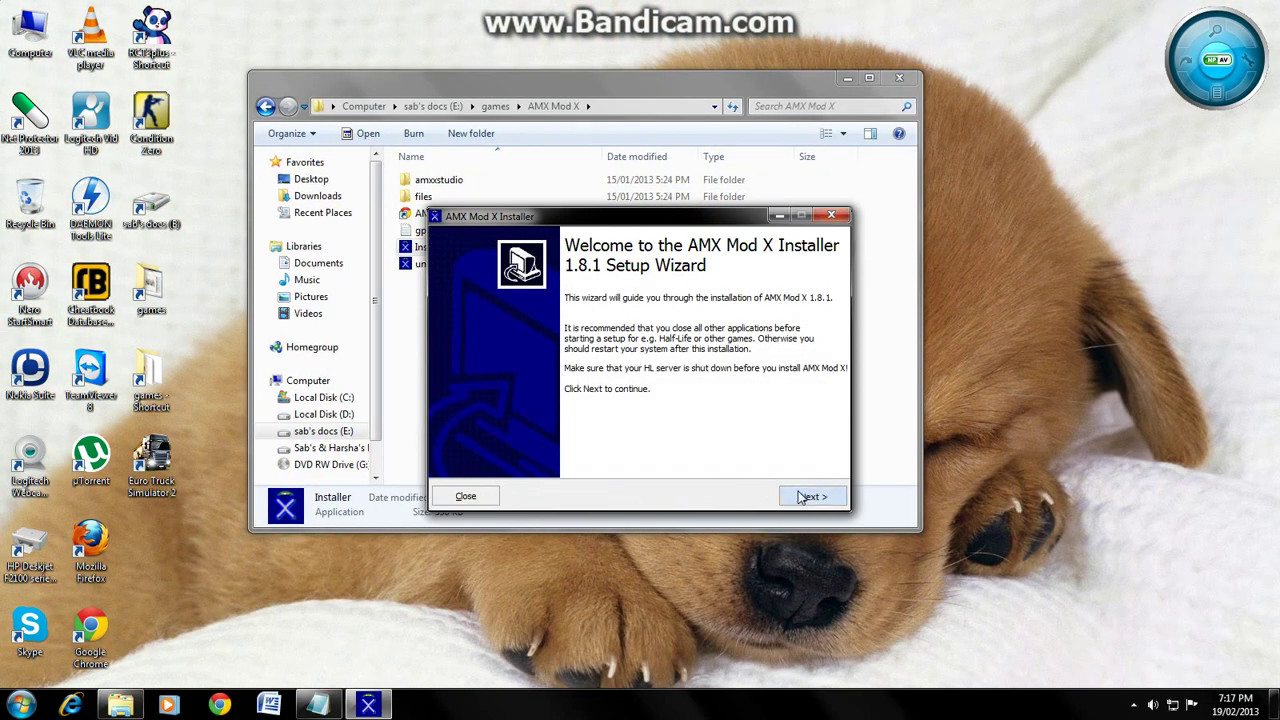
{"action": "left_click", "coordinate": [566, 452]}
{"action": "left_click", "coordinate": [812, 496]}
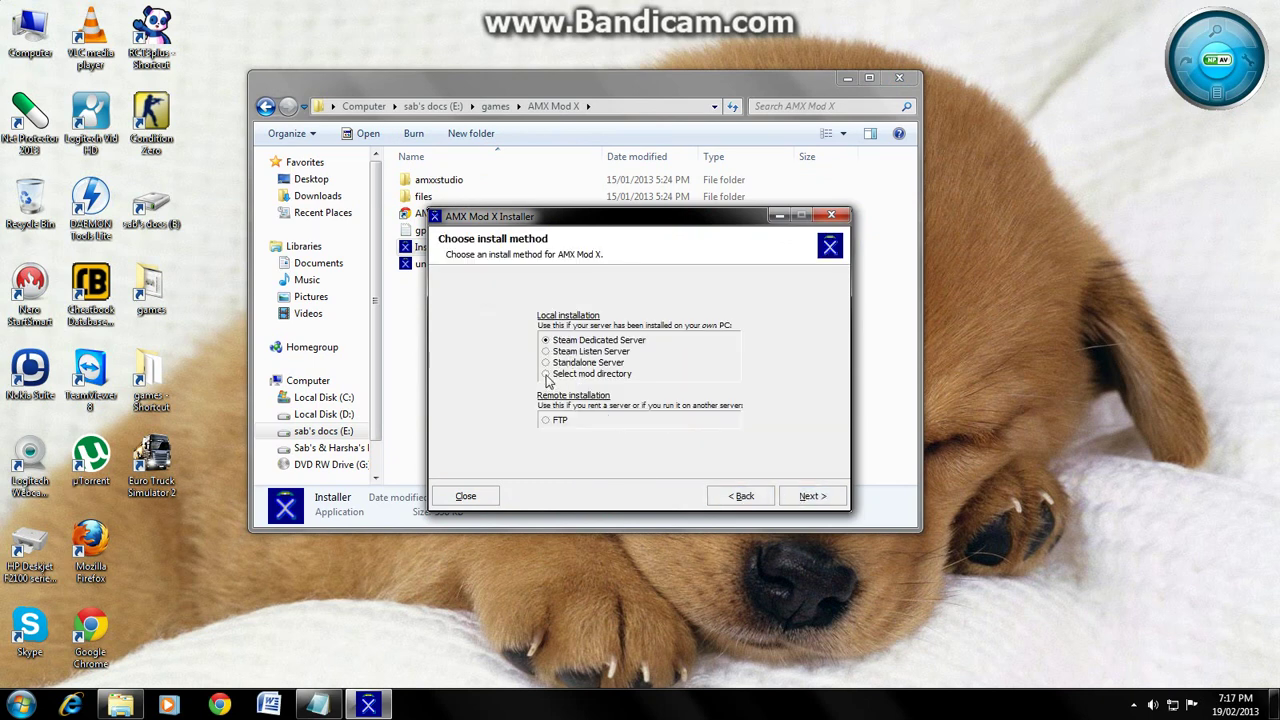
{"action": "left_click", "coordinate": [546, 374]}
{"action": "left_click", "coordinate": [810, 496]}
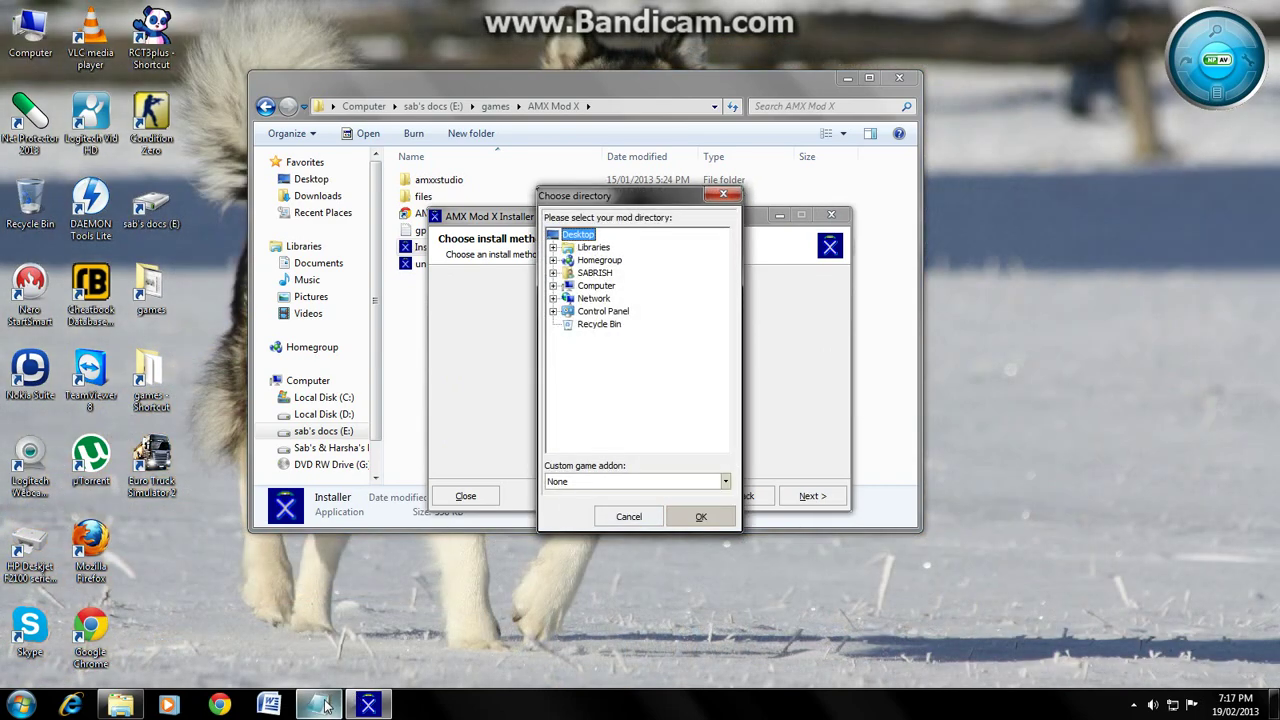
Step: Add the line "Select your MB client directory and then czero file." to the Notepad notes, then return to the installer
{"action": "left_click", "coordinate": [317, 705]}
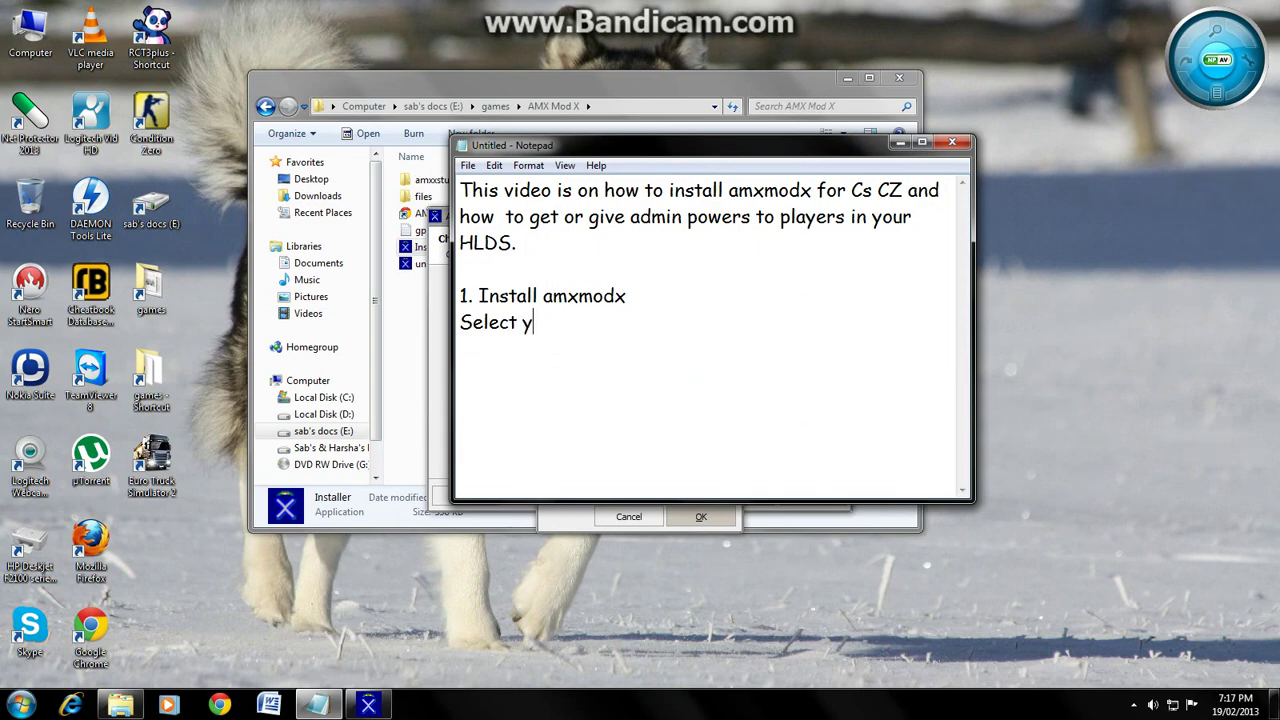
{"action": "type", "text": "our MB cl"}
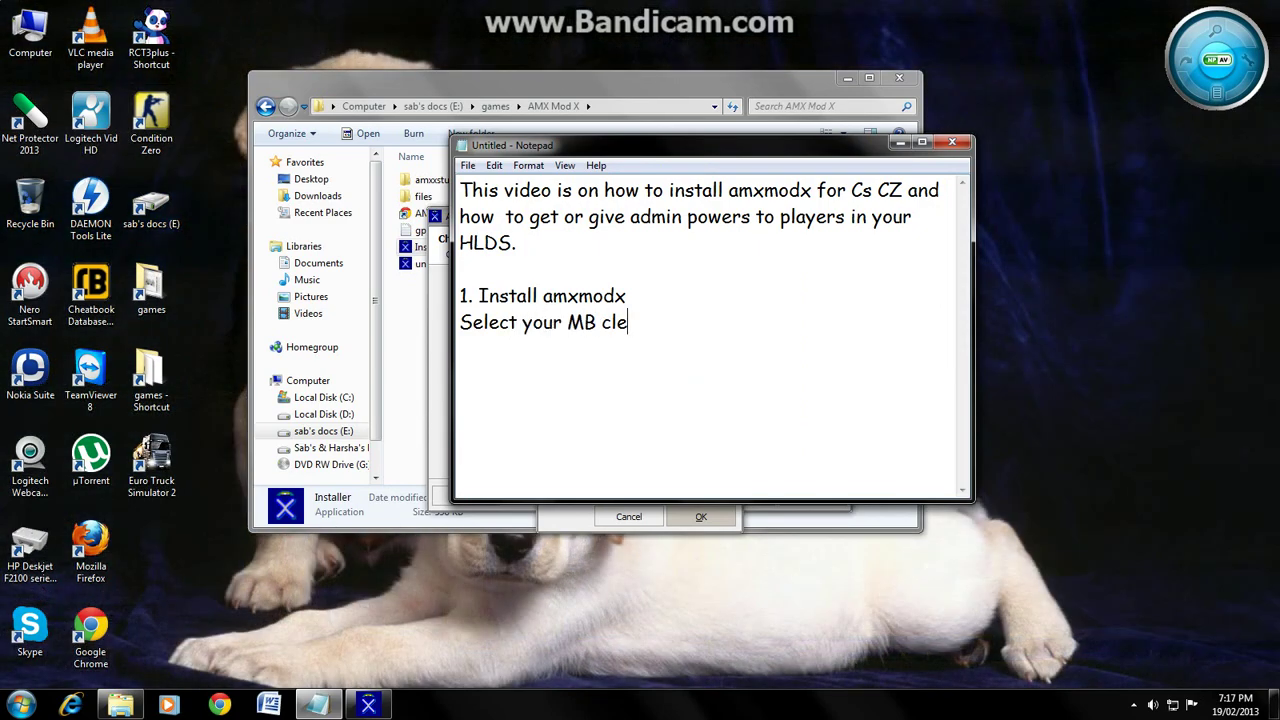
{"action": "type", "text": "ien"}
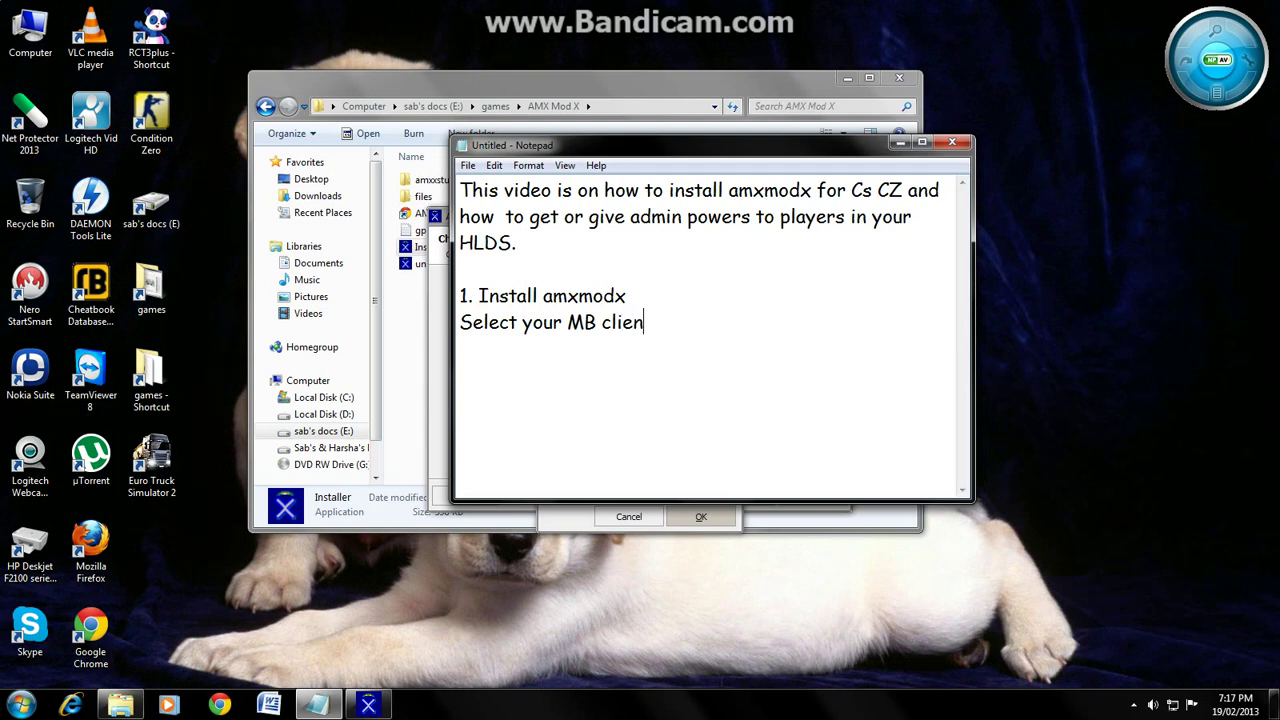
{"action": "type", "text": "t directory "}
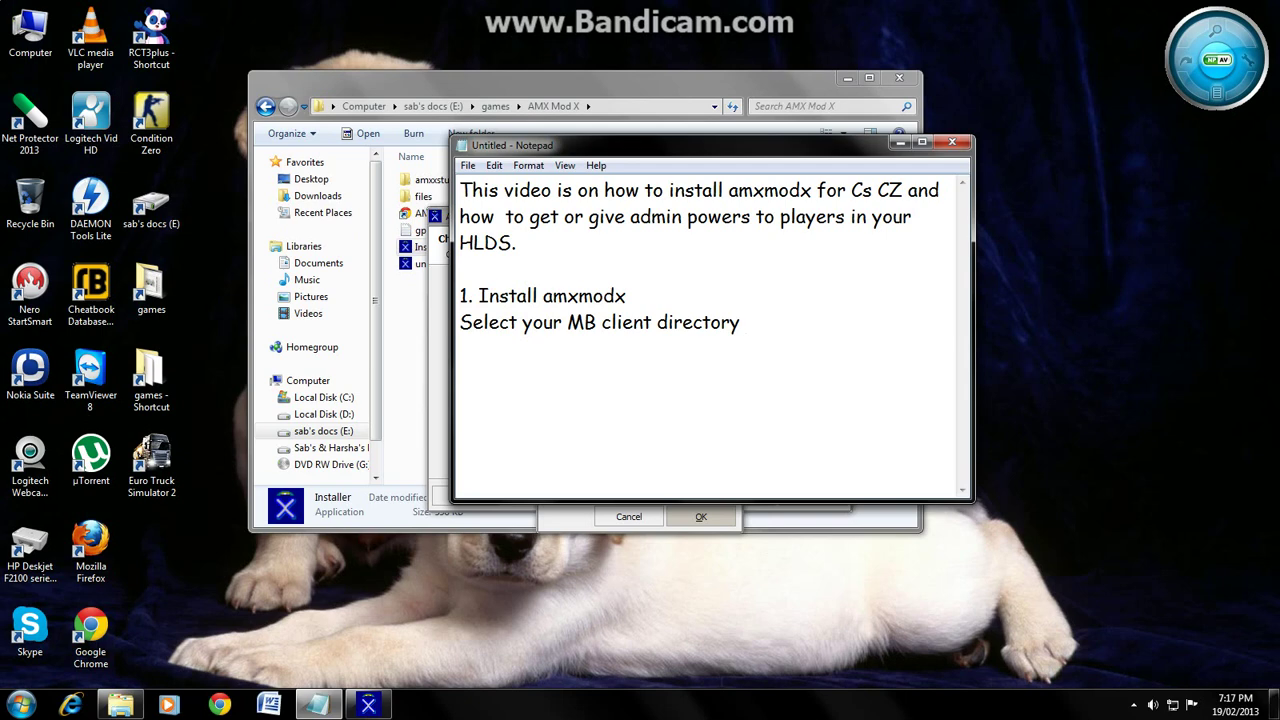
{"action": "type", "text": "and then czero f"}
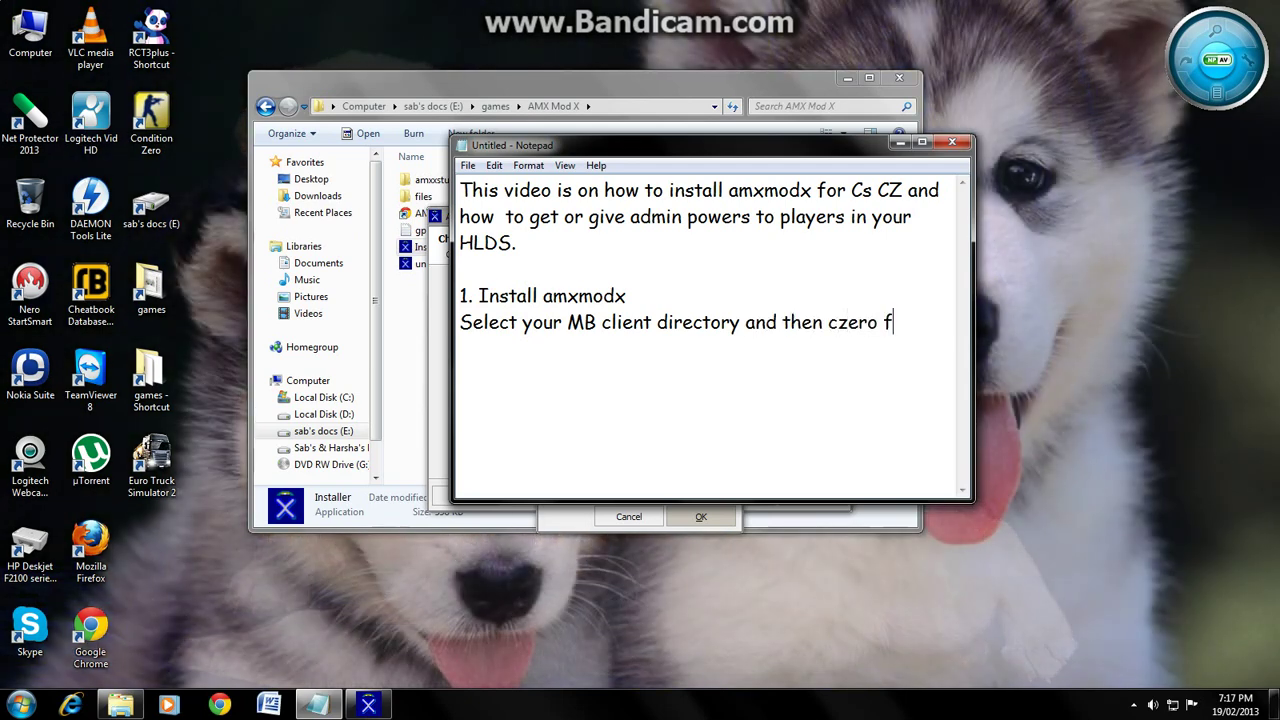
{"action": "type", "text": "ile."}
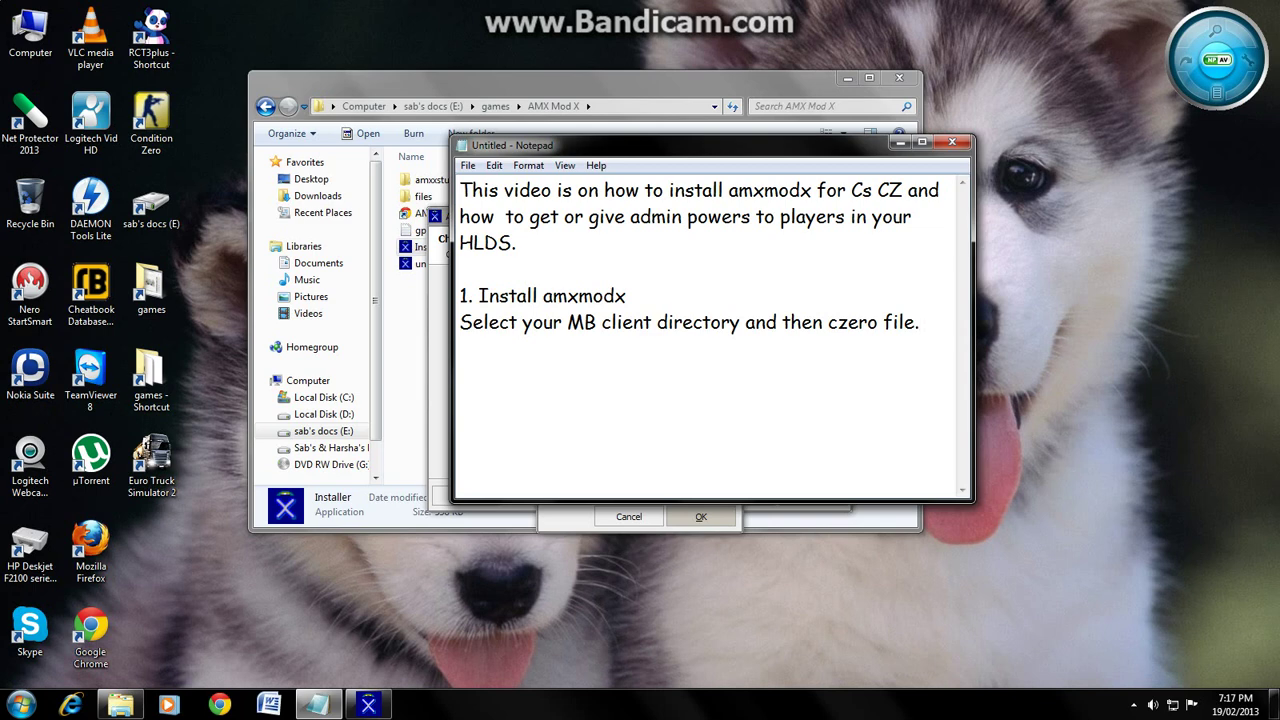
{"action": "left_click", "coordinate": [900, 142]}
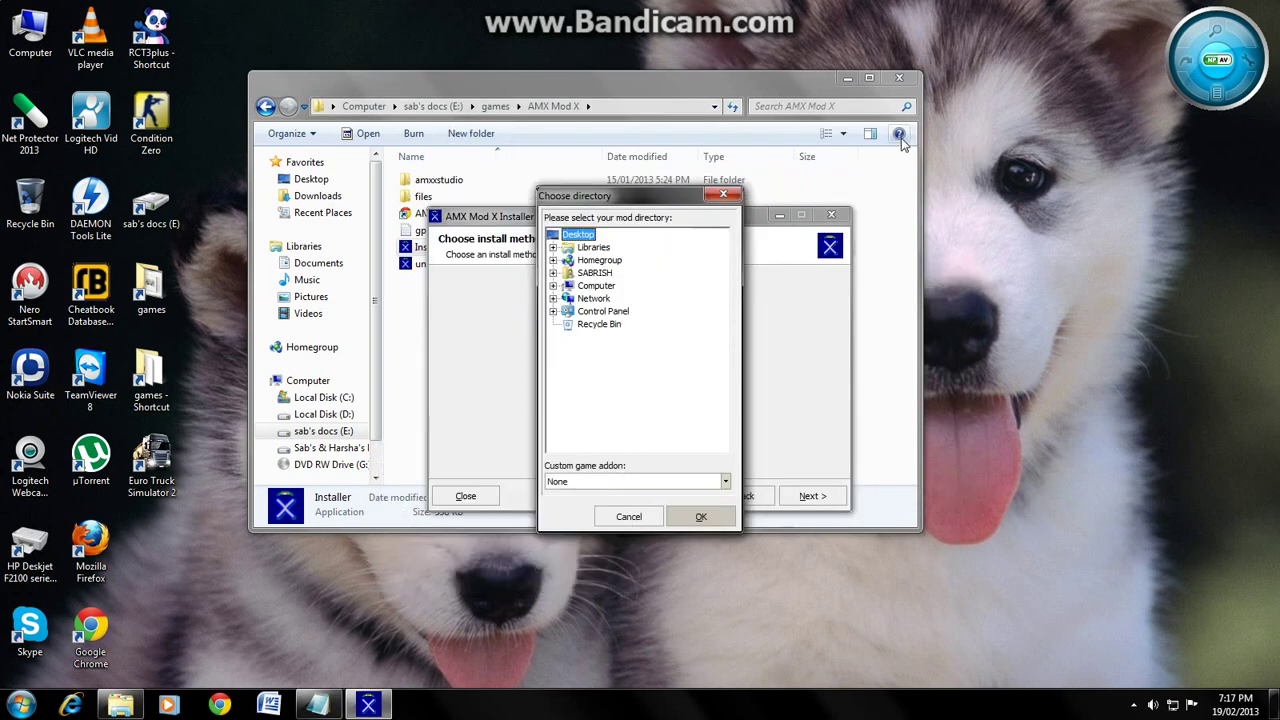
Step: Select the czero folder under games, MB Condition Zero on drive F: as the mod directory
{"action": "left_click", "coordinate": [553, 286]}
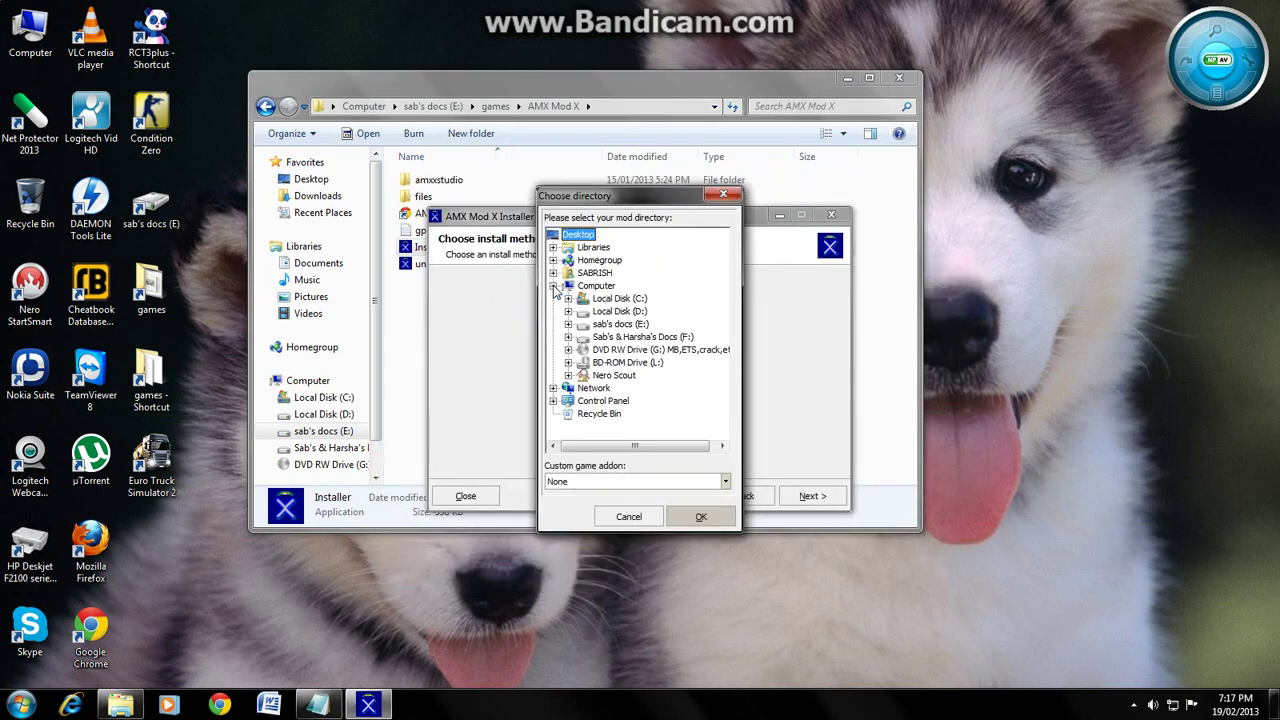
{"action": "left_click", "coordinate": [568, 337]}
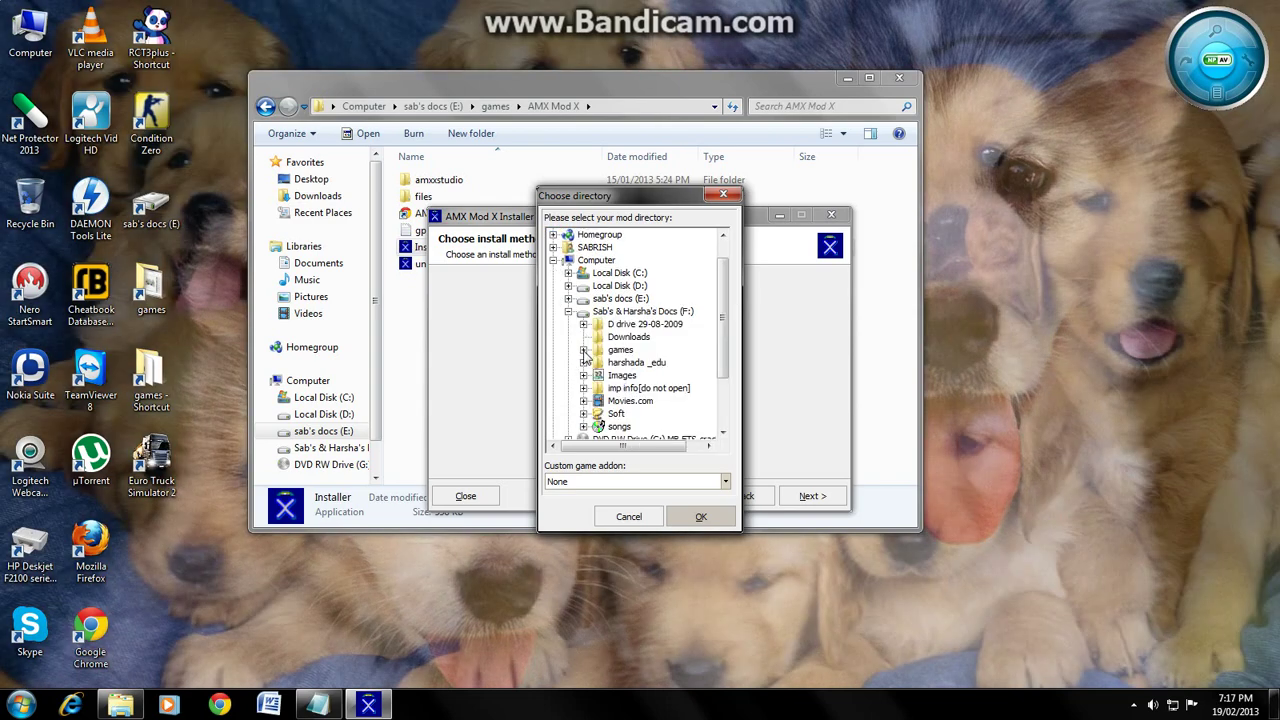
{"action": "left_click", "coordinate": [584, 350]}
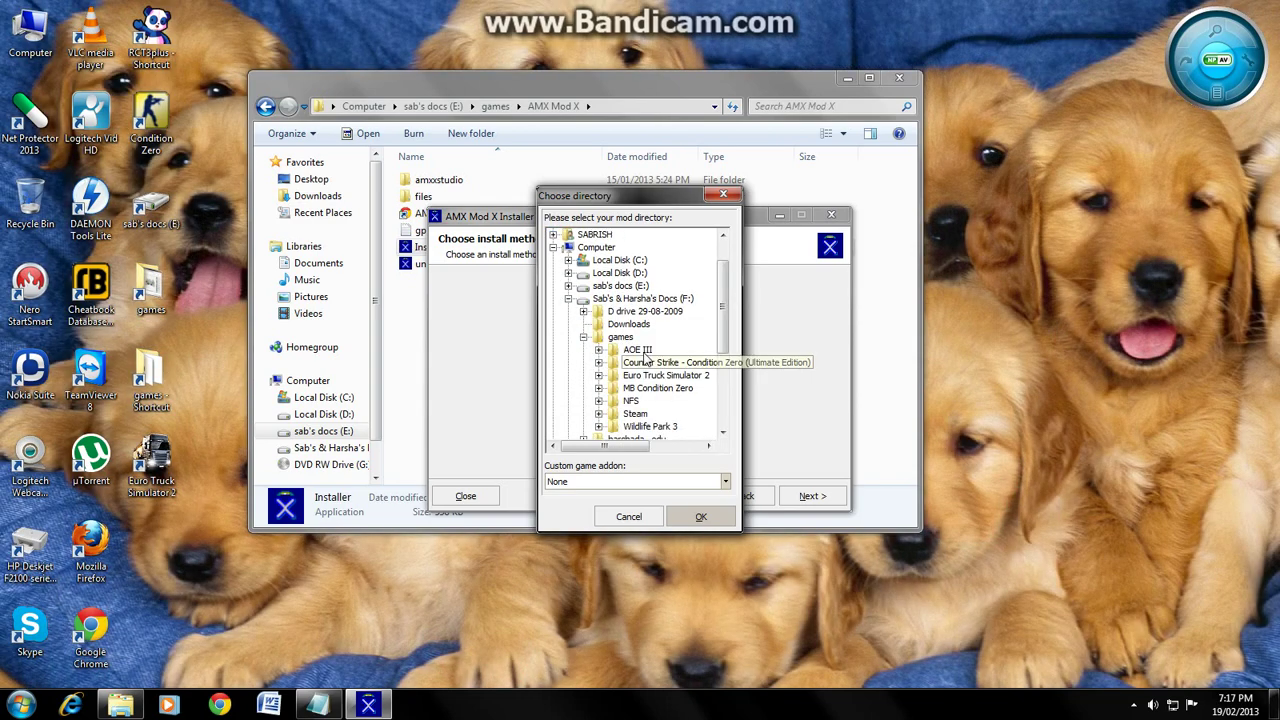
{"action": "left_click", "coordinate": [599, 389]}
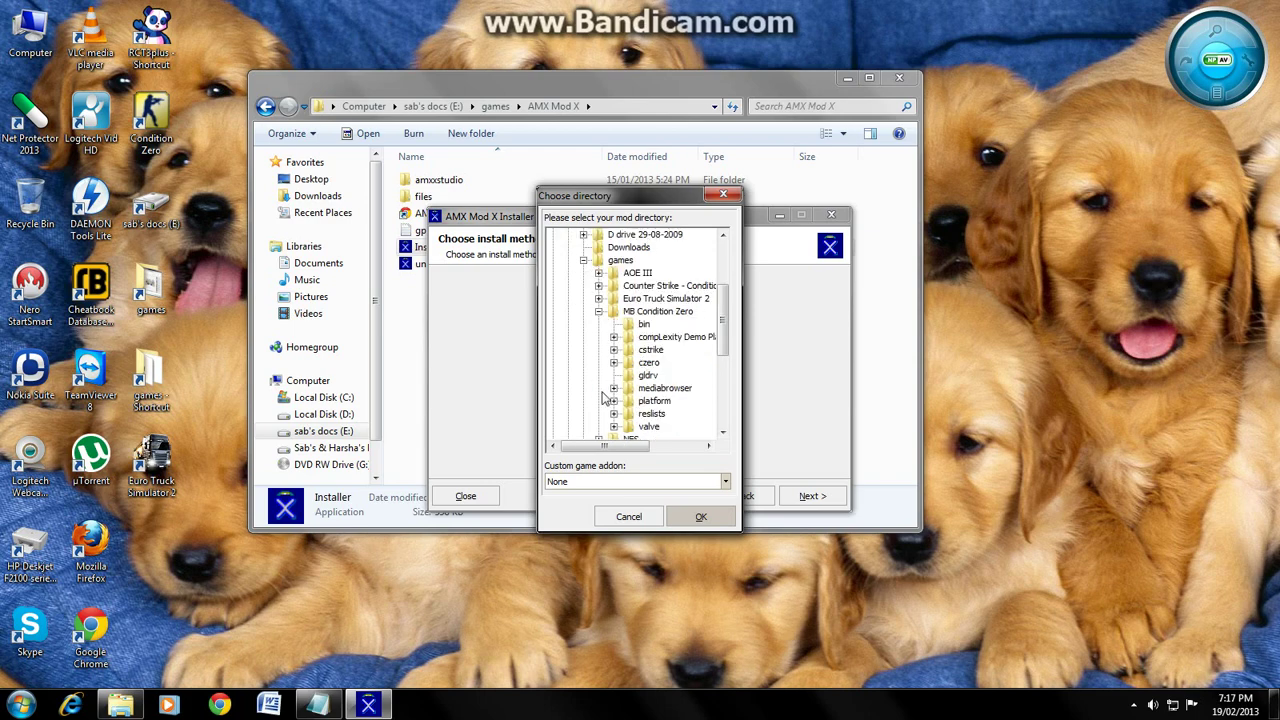
{"action": "left_click", "coordinate": [645, 364]}
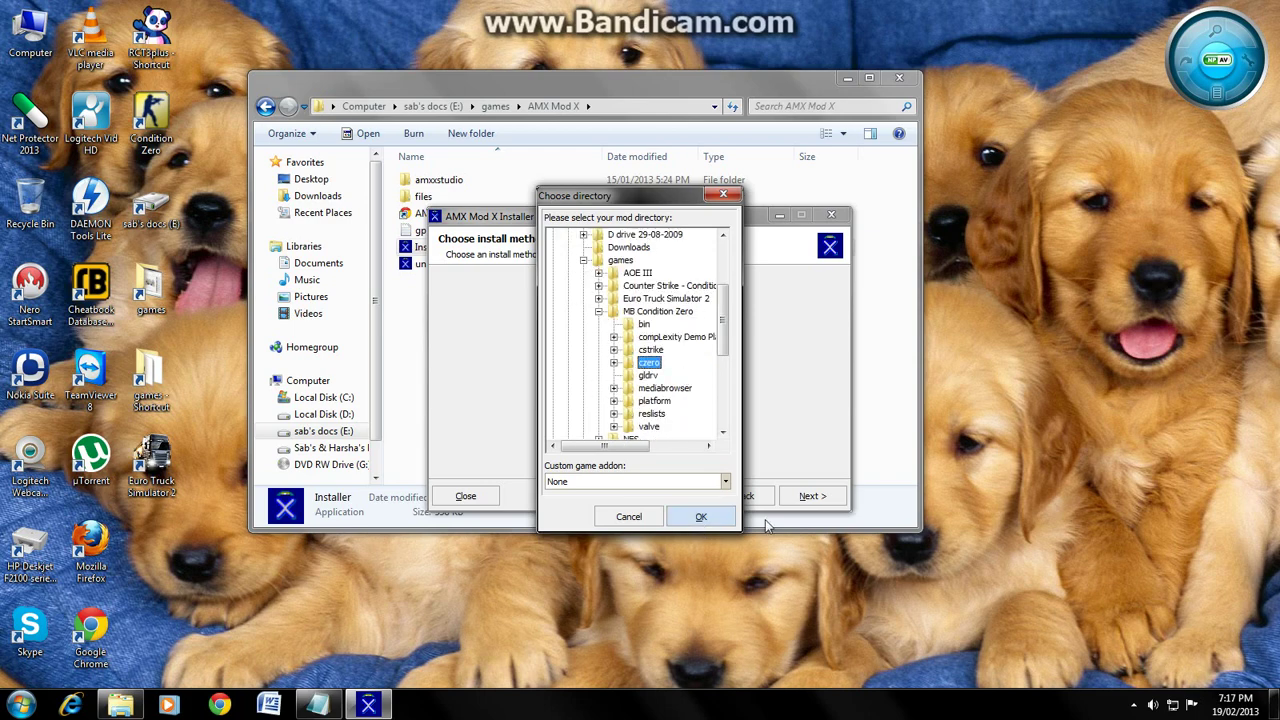
Step: Set the custom game addon to Condition Zero, install AMX Mod X, and finish the installer
{"action": "left_click", "coordinate": [726, 481]}
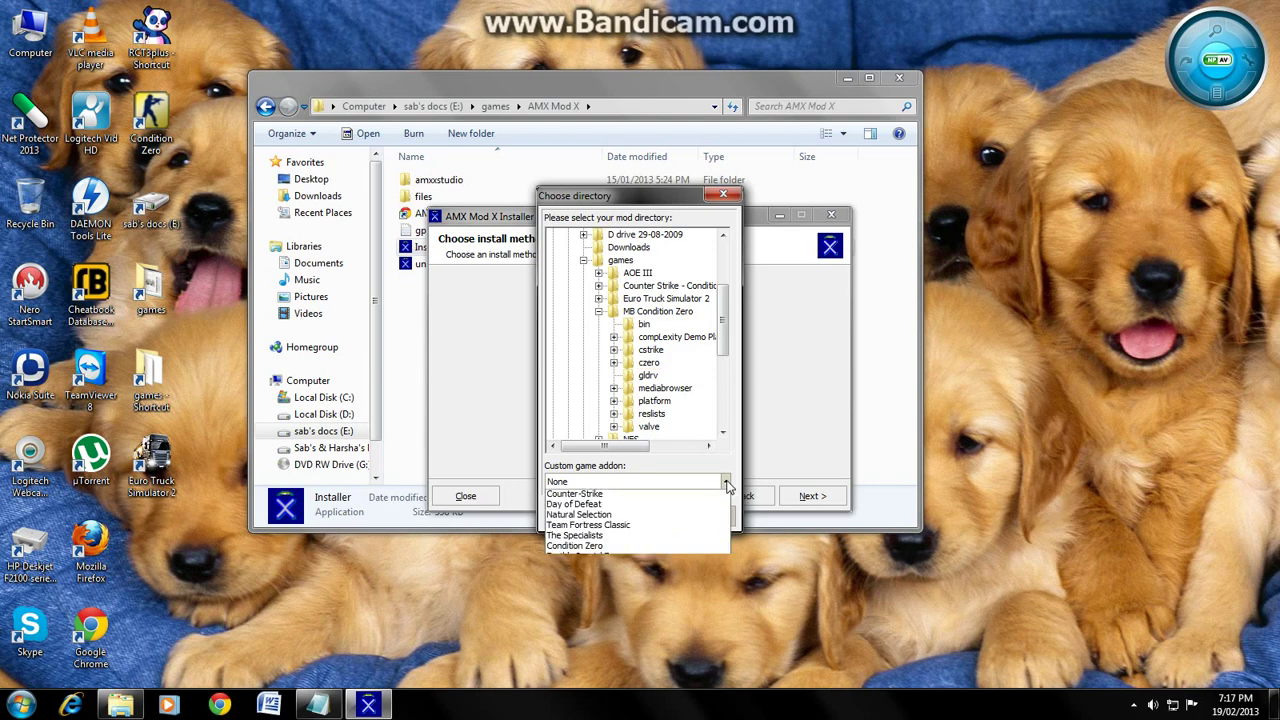
{"action": "left_click", "coordinate": [578, 560]}
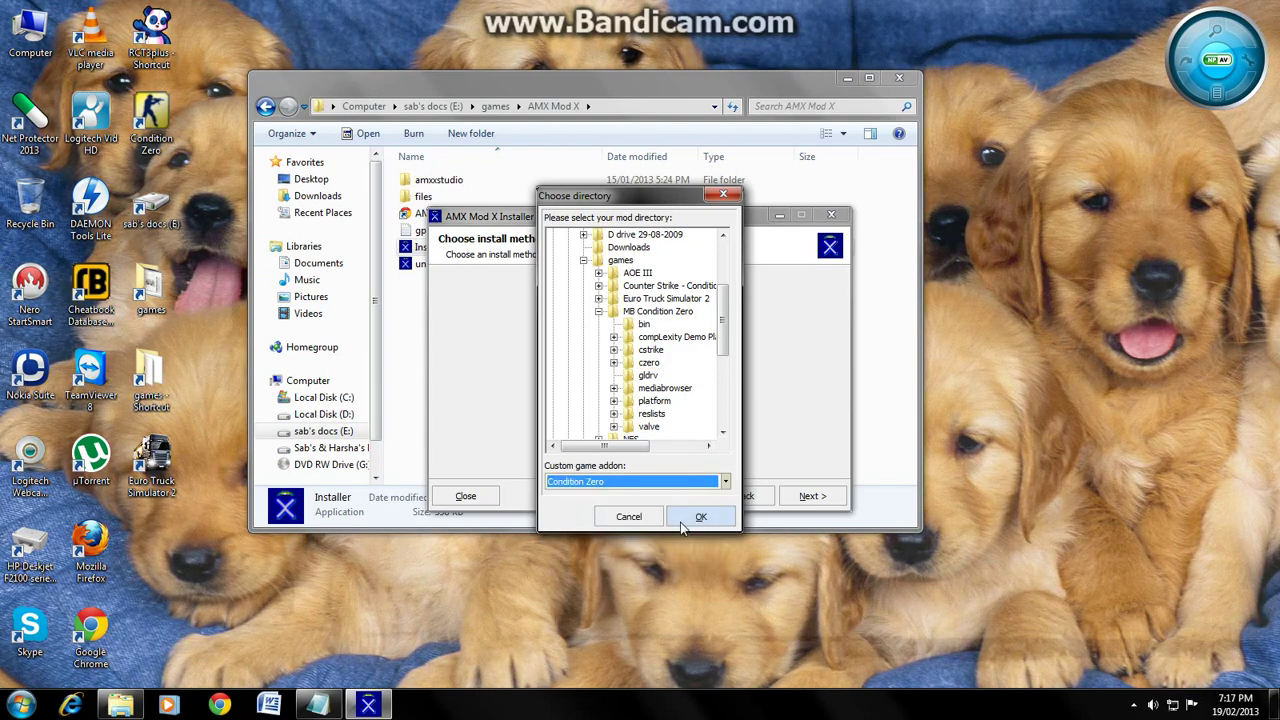
{"action": "left_click", "coordinate": [696, 516]}
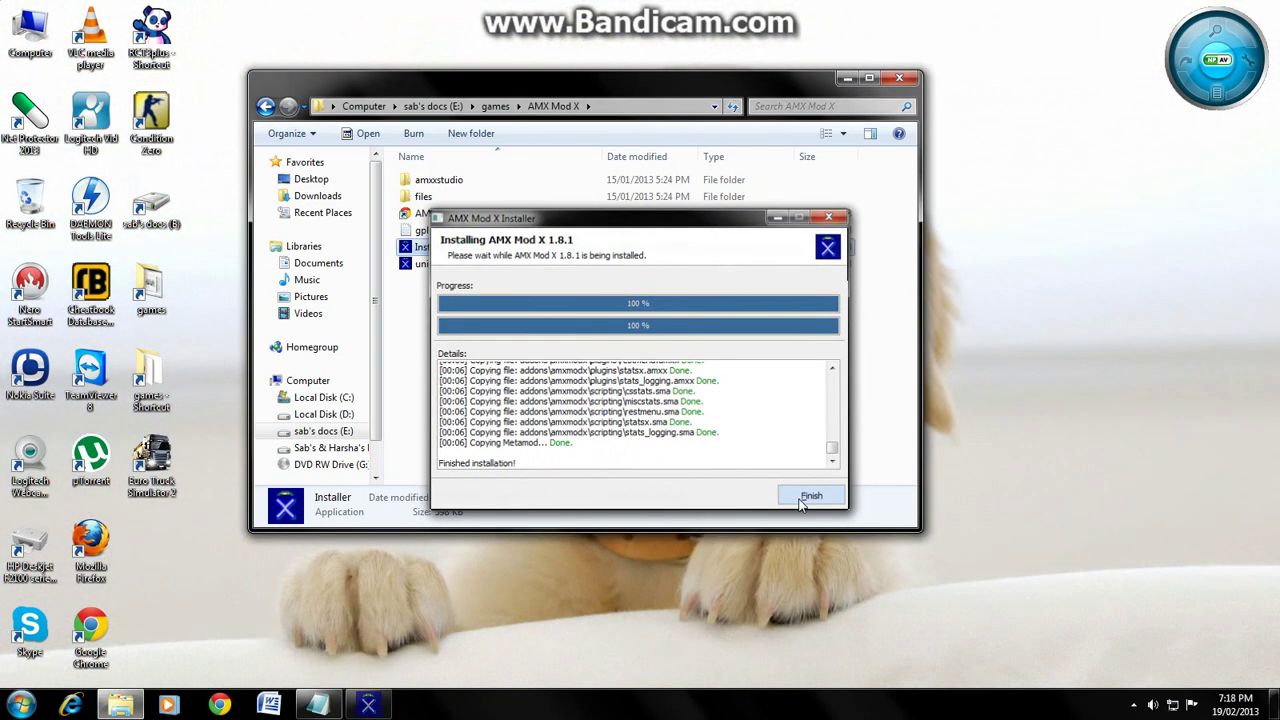
{"action": "left_click", "coordinate": [810, 496]}
{"action": "left_click", "coordinate": [749, 380]}
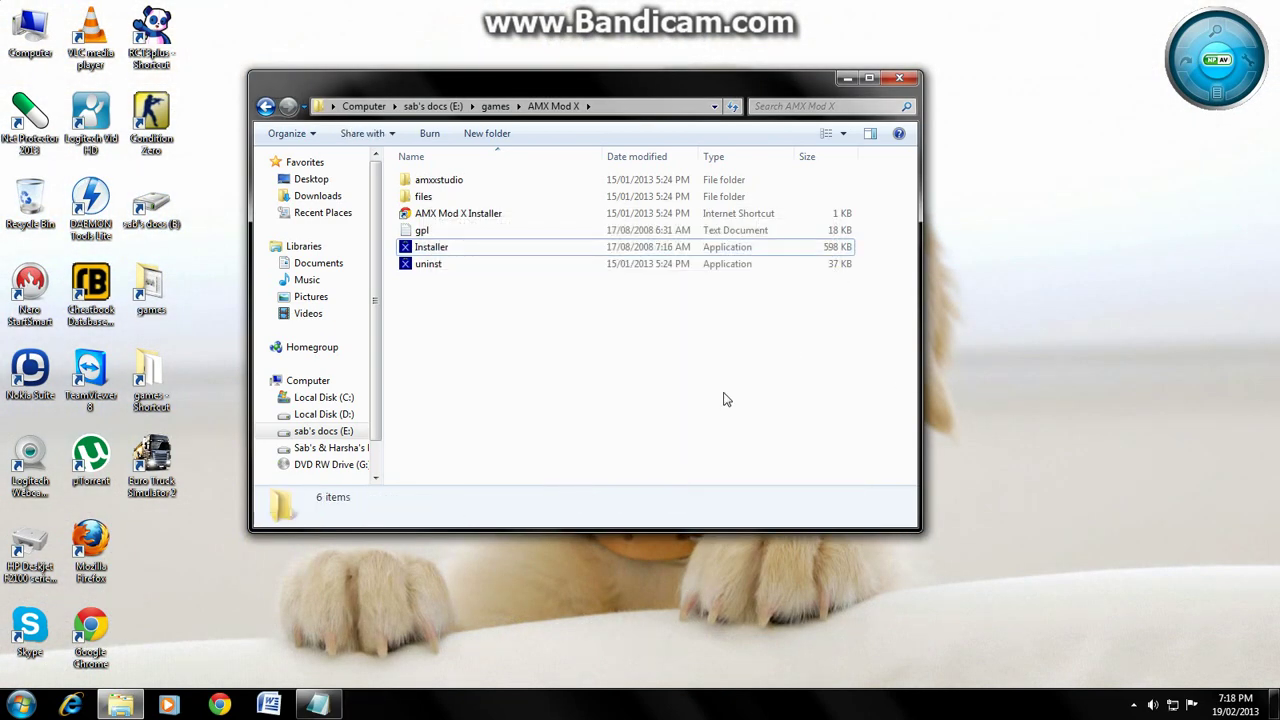
Step: Inspect the addons folder inside czero under games, MB Condition Zero on drive F:, then return to the MB Condition Zero folder
{"action": "left_click", "coordinate": [350, 450]}
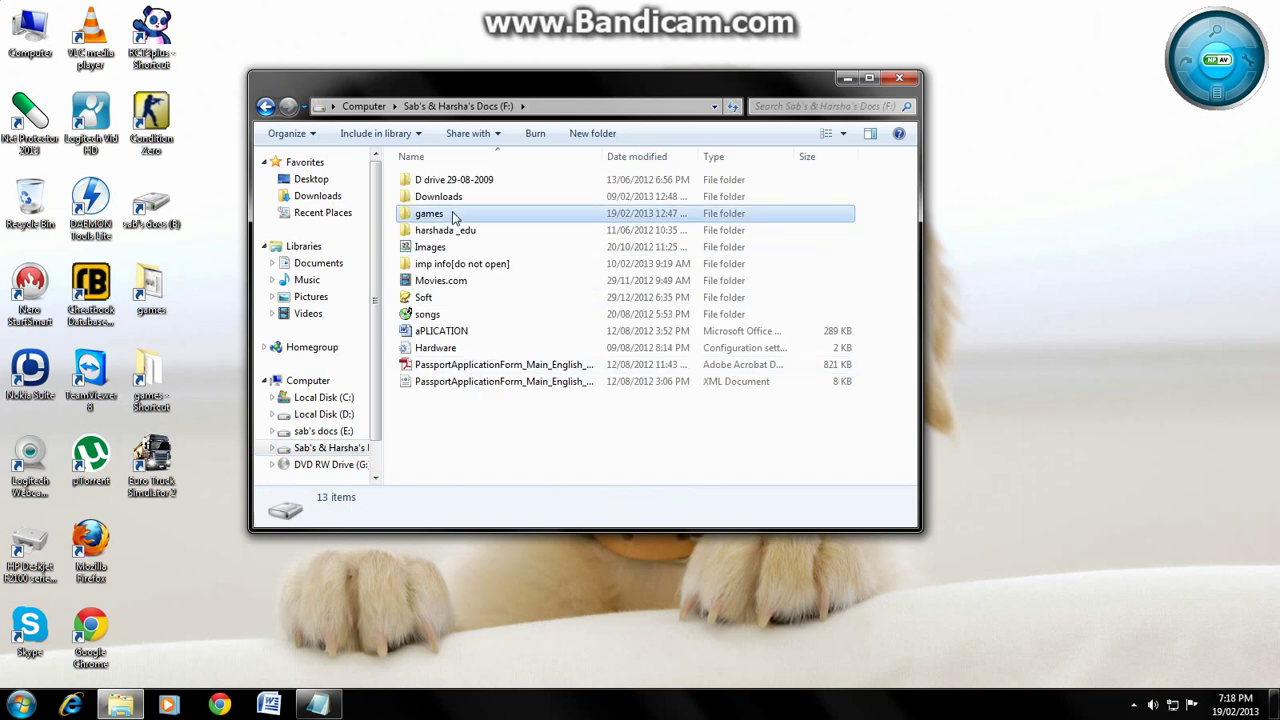
{"action": "double_click", "coordinate": [455, 214]}
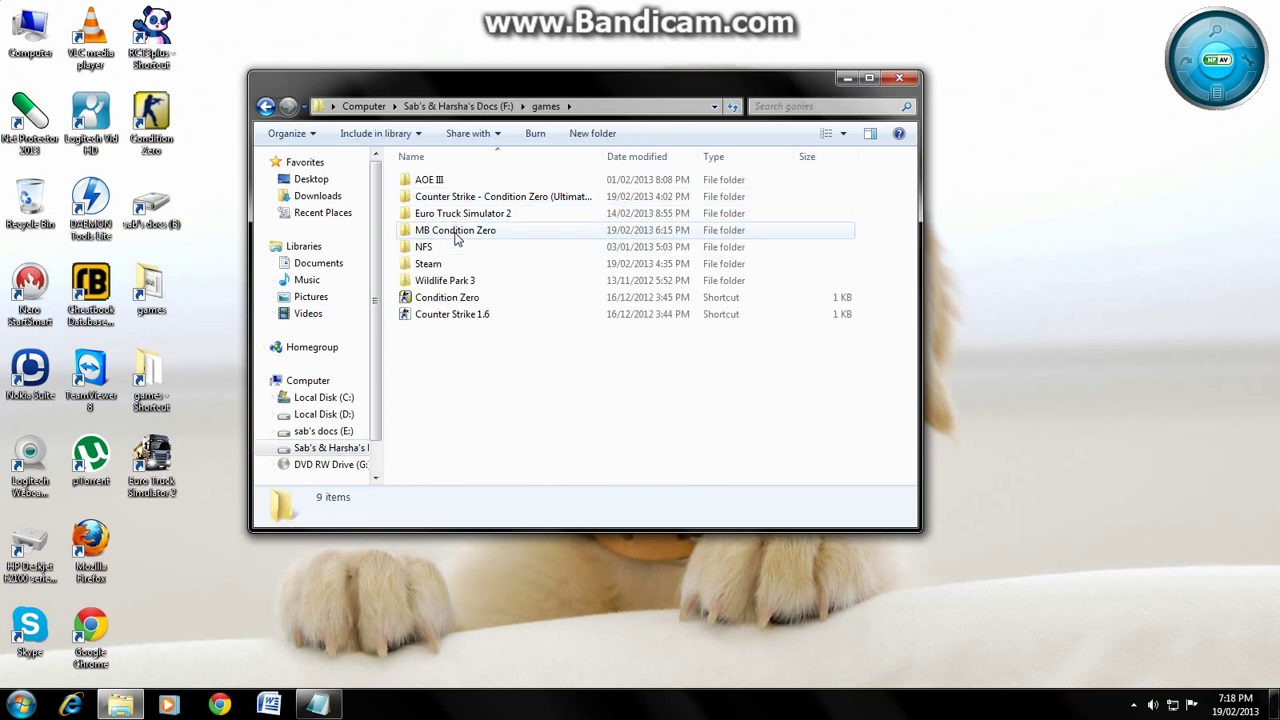
{"action": "left_click", "coordinate": [455, 233]}
{"action": "double_click", "coordinate": [455, 233]}
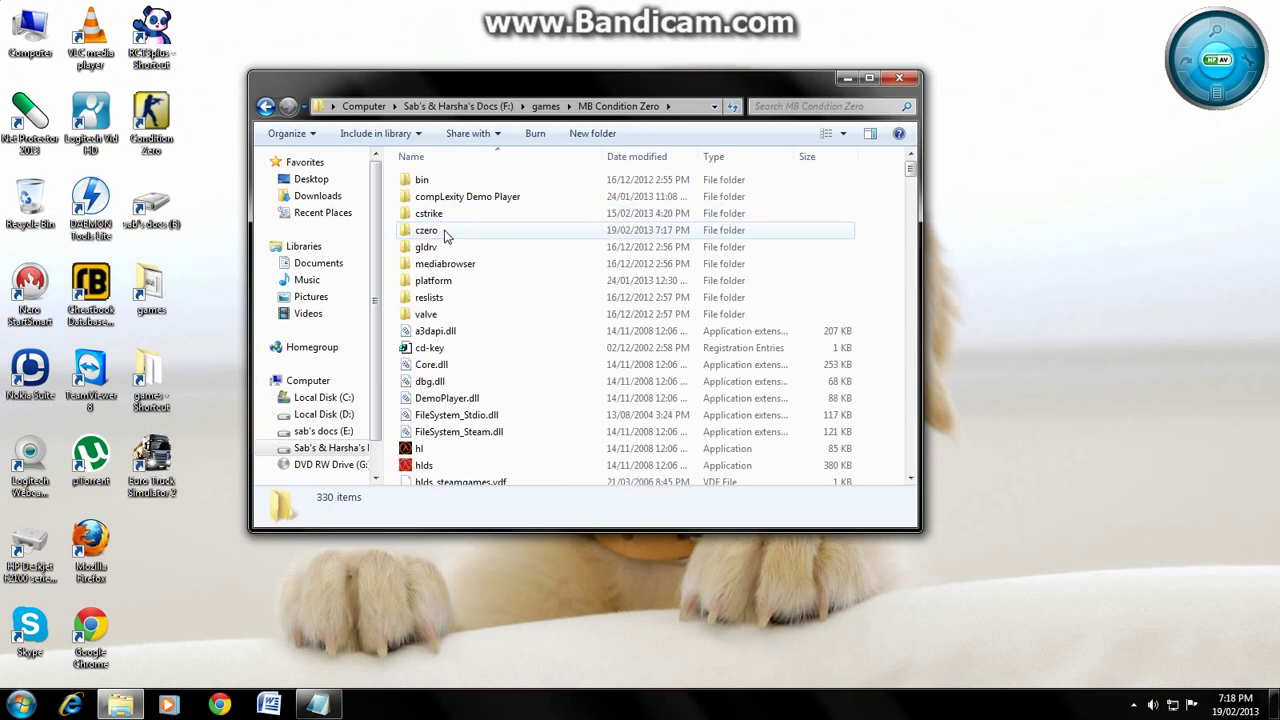
{"action": "double_click", "coordinate": [448, 233]}
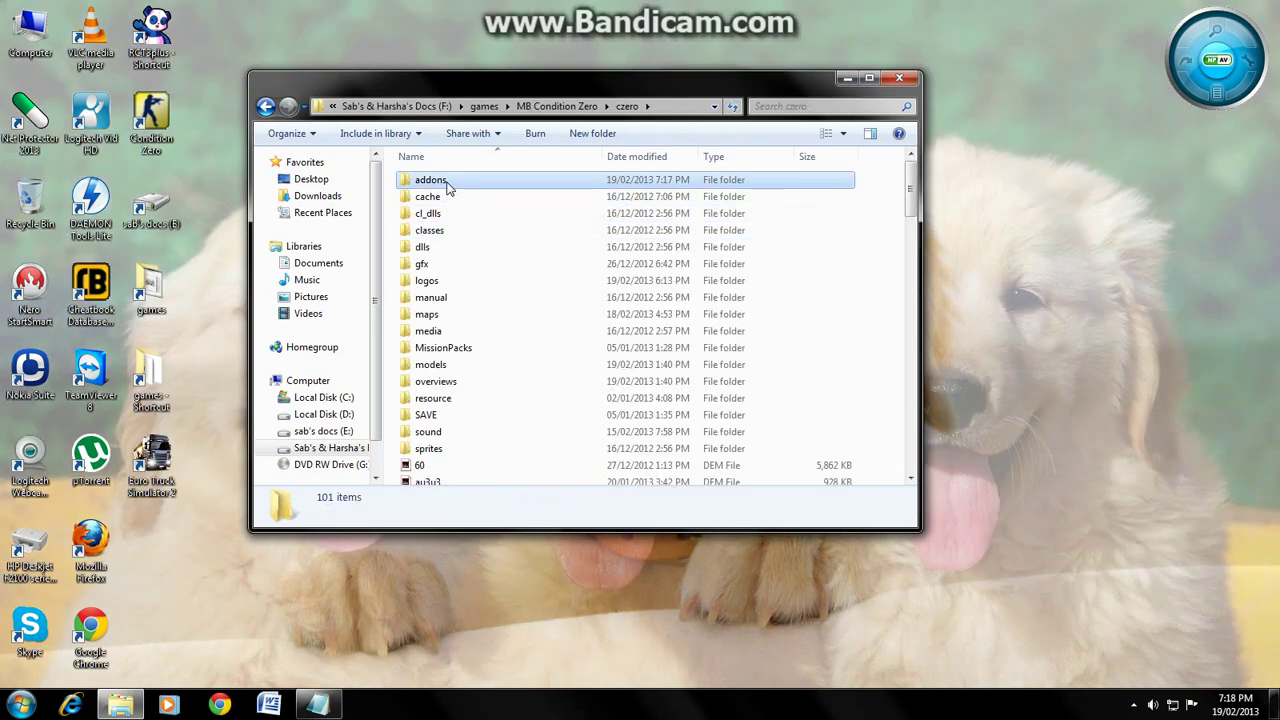
{"action": "double_click", "coordinate": [443, 180]}
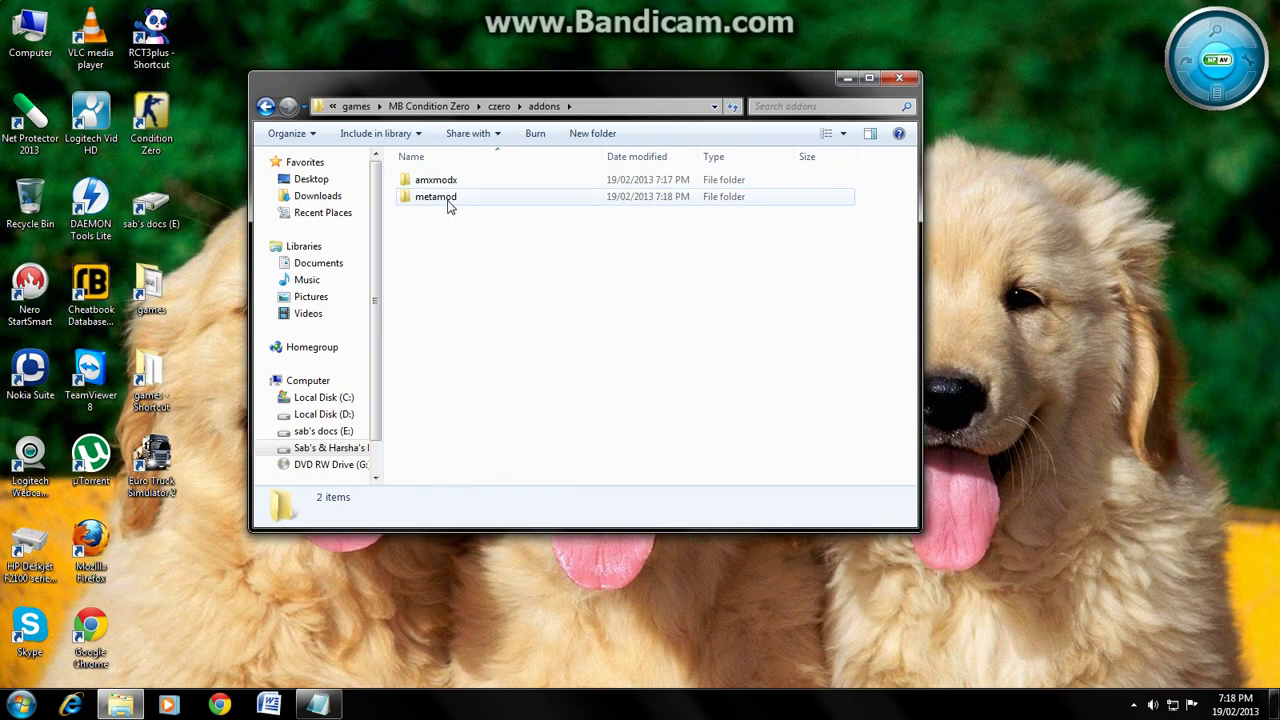
{"action": "left_click", "coordinate": [441, 107]}
Step: Add the line "2. Now start your HLDS." to the Notepad notes and get Notepad out of the way
{"action": "left_click", "coordinate": [317, 705]}
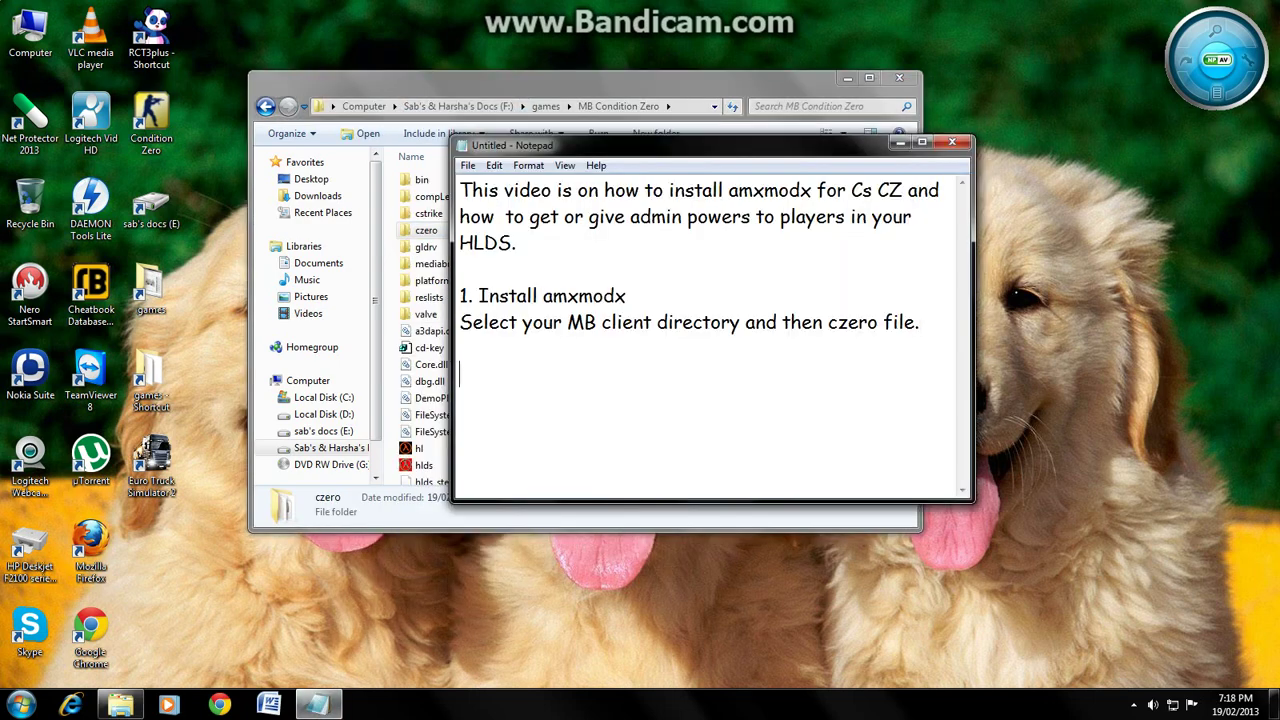
{"action": "type", "text": ". "}
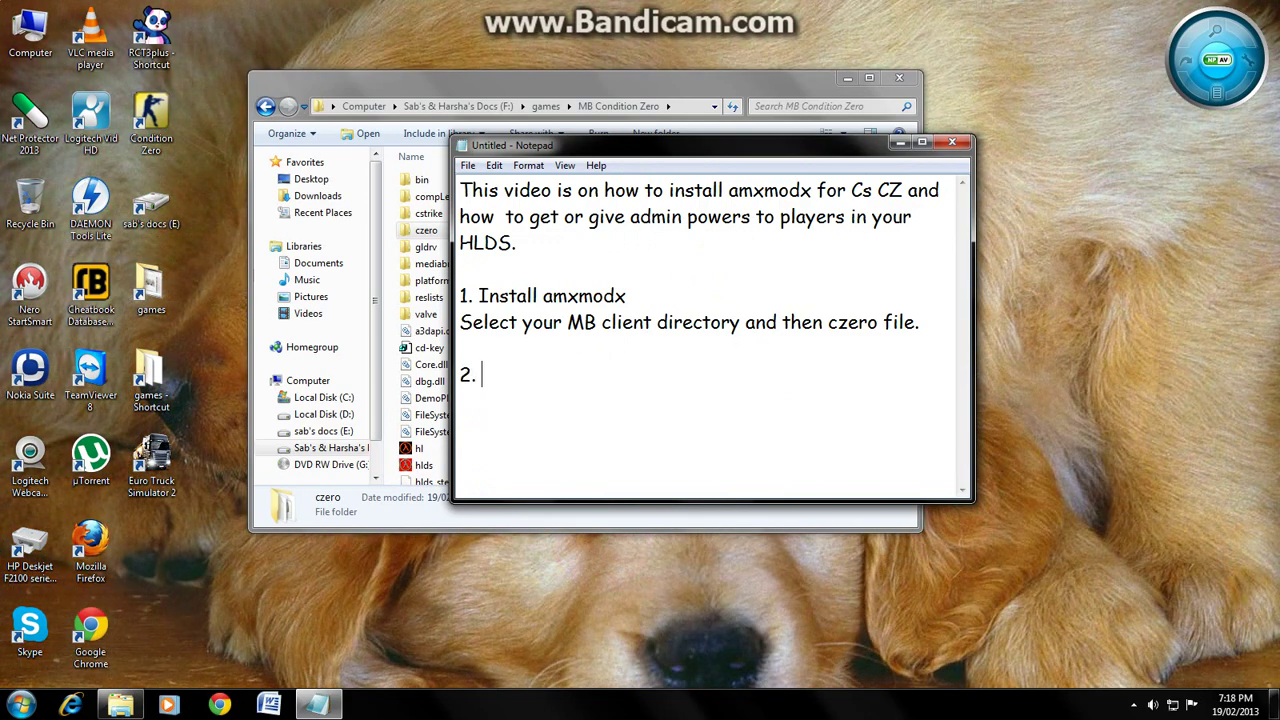
{"action": "type", "text": "Now st"}
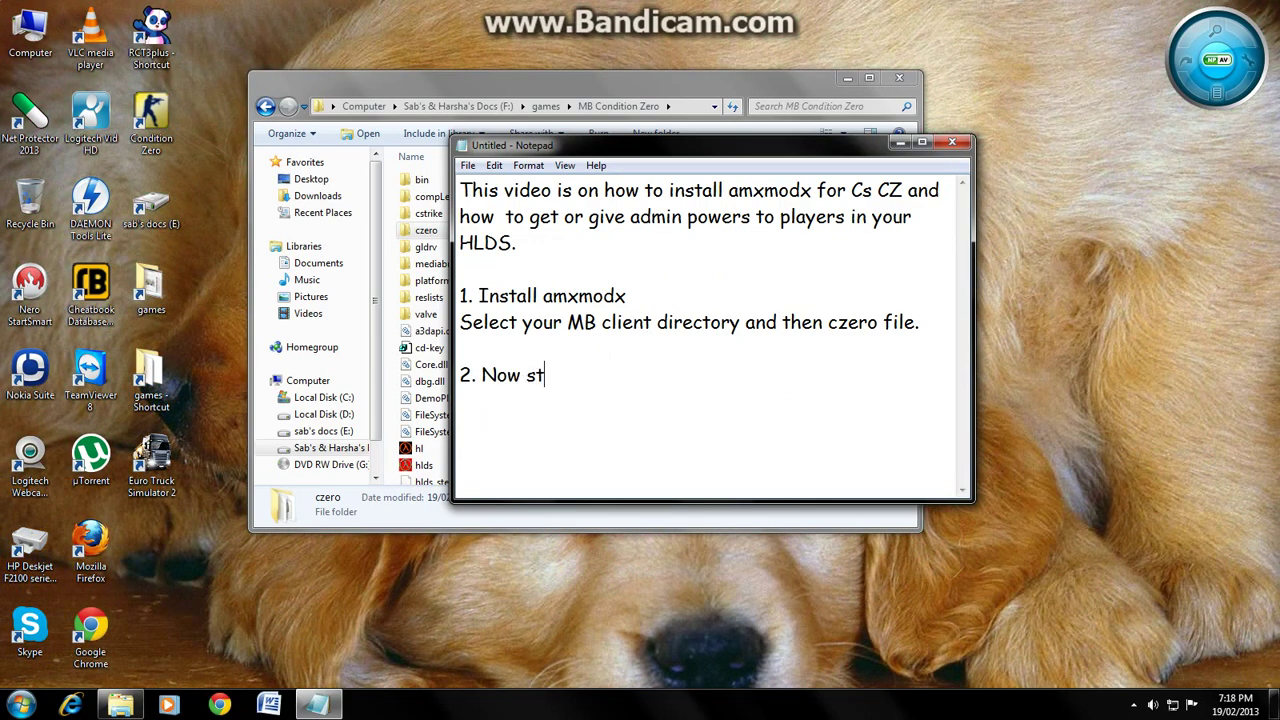
{"action": "type", "text": "art your HLDS"}
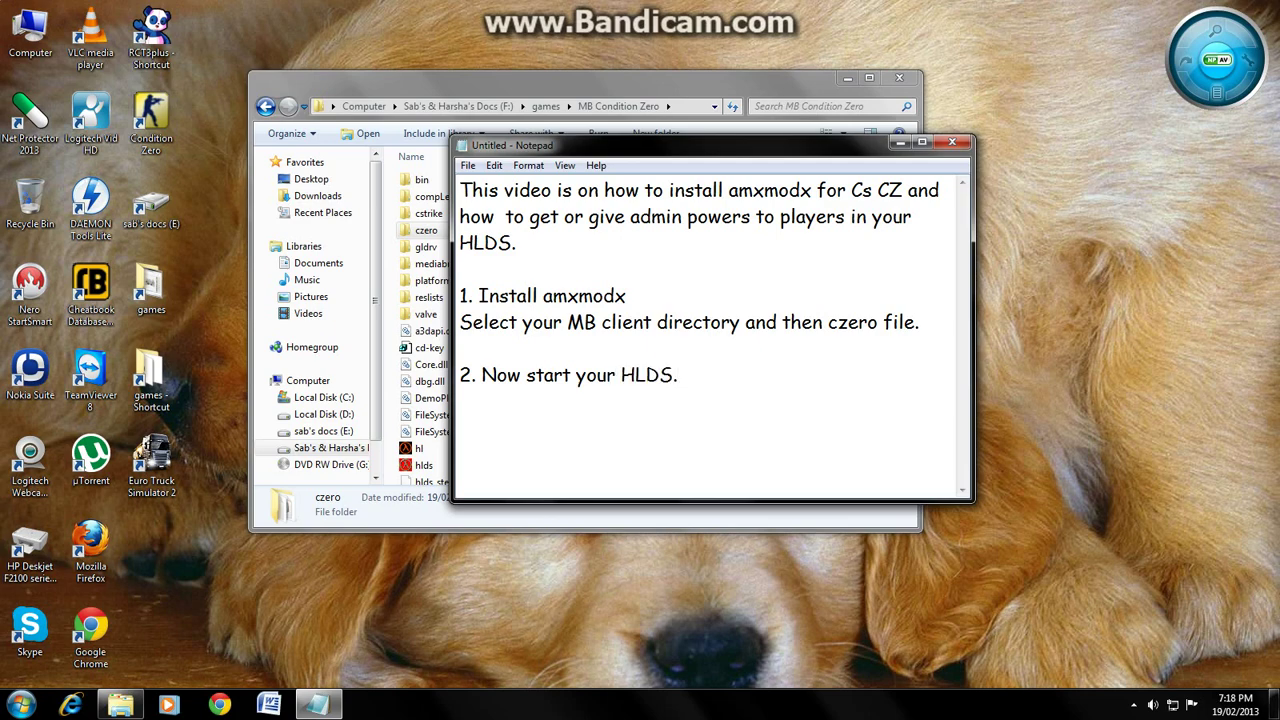
{"action": "type", "text": "."}
{"action": "left_click", "coordinate": [900, 142]}
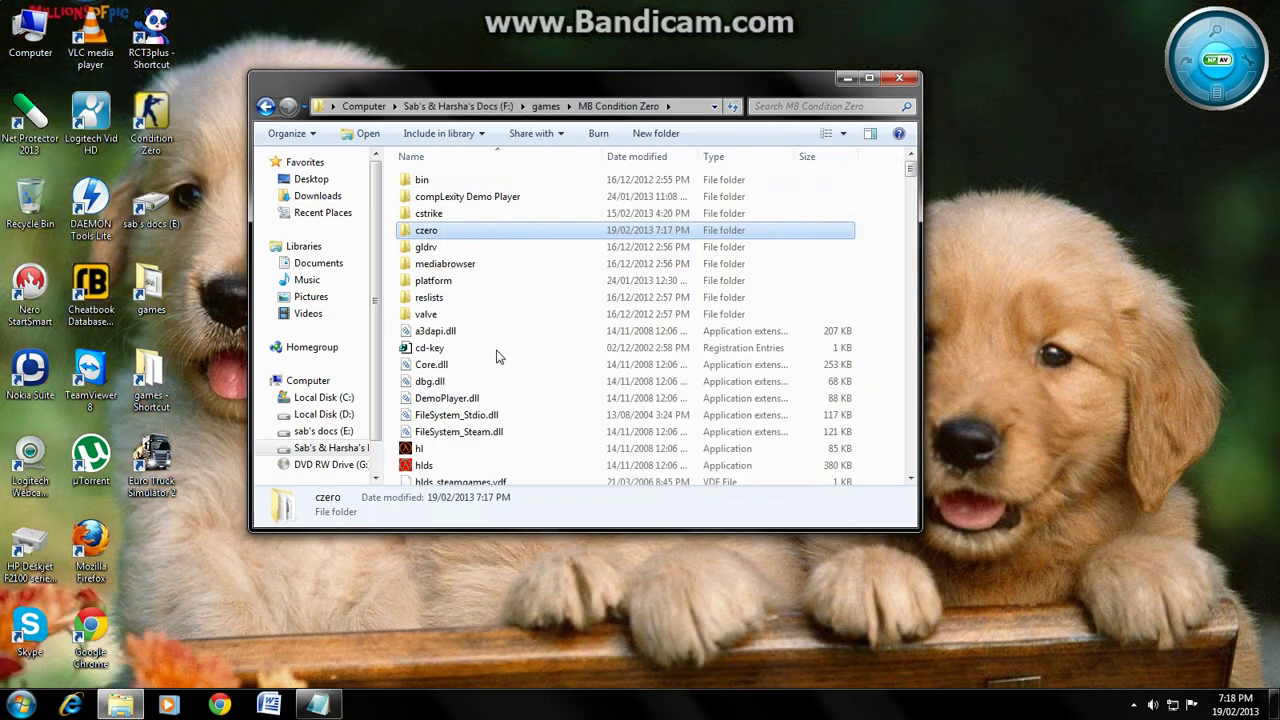
Step: Launch hlds from the MB Condition Zero folder and start the Condition Zero dedicated server with its preset settings
{"action": "left_click", "coordinate": [437, 466]}
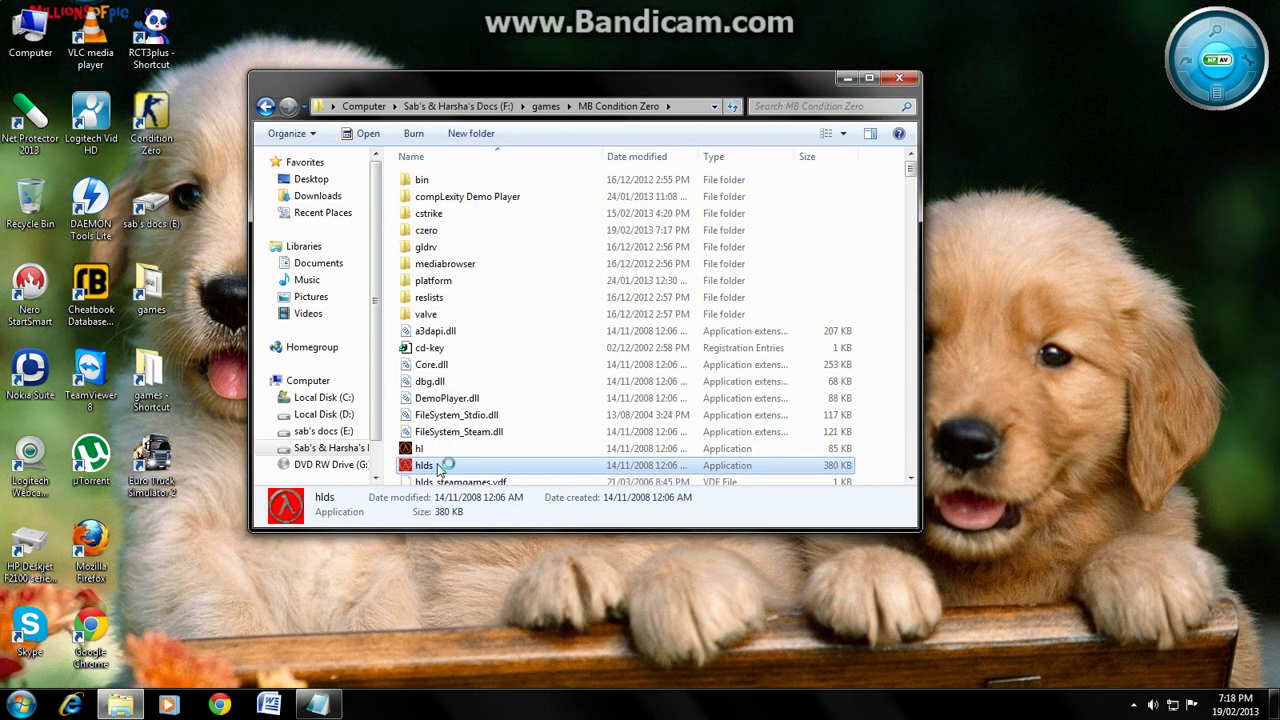
{"action": "double_click", "coordinate": [437, 467]}
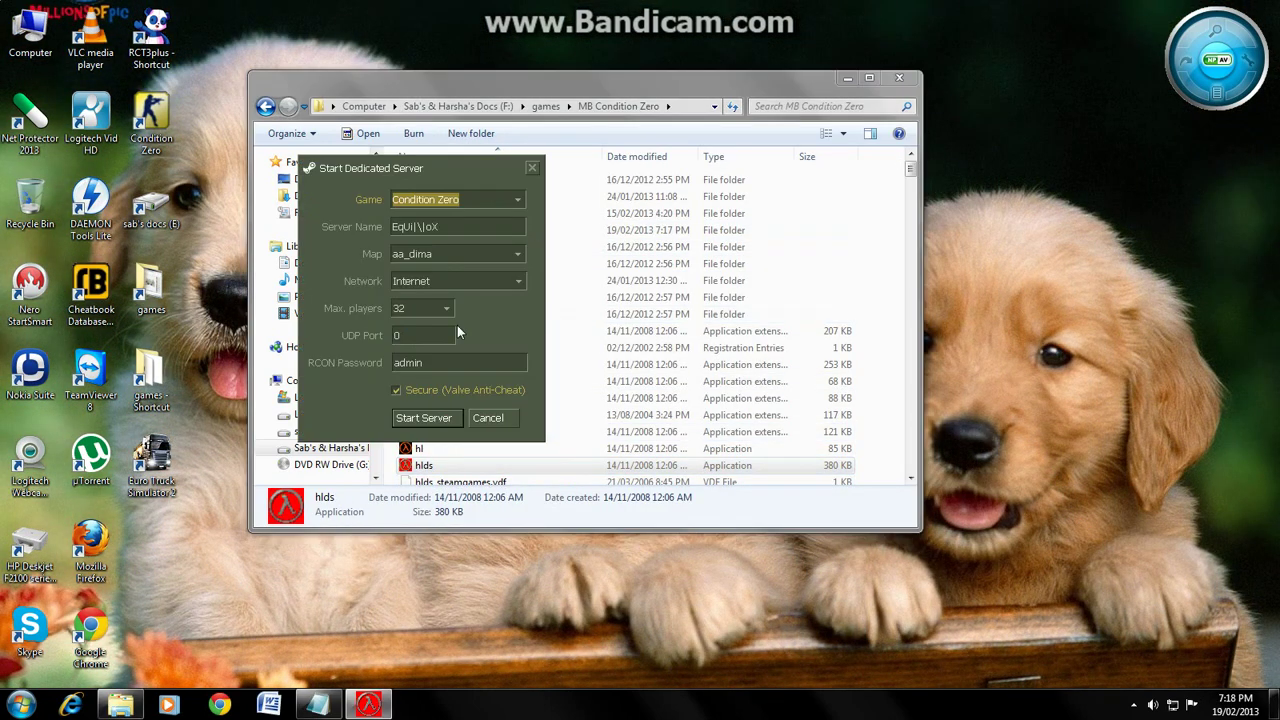
{"action": "left_click", "coordinate": [424, 418]}
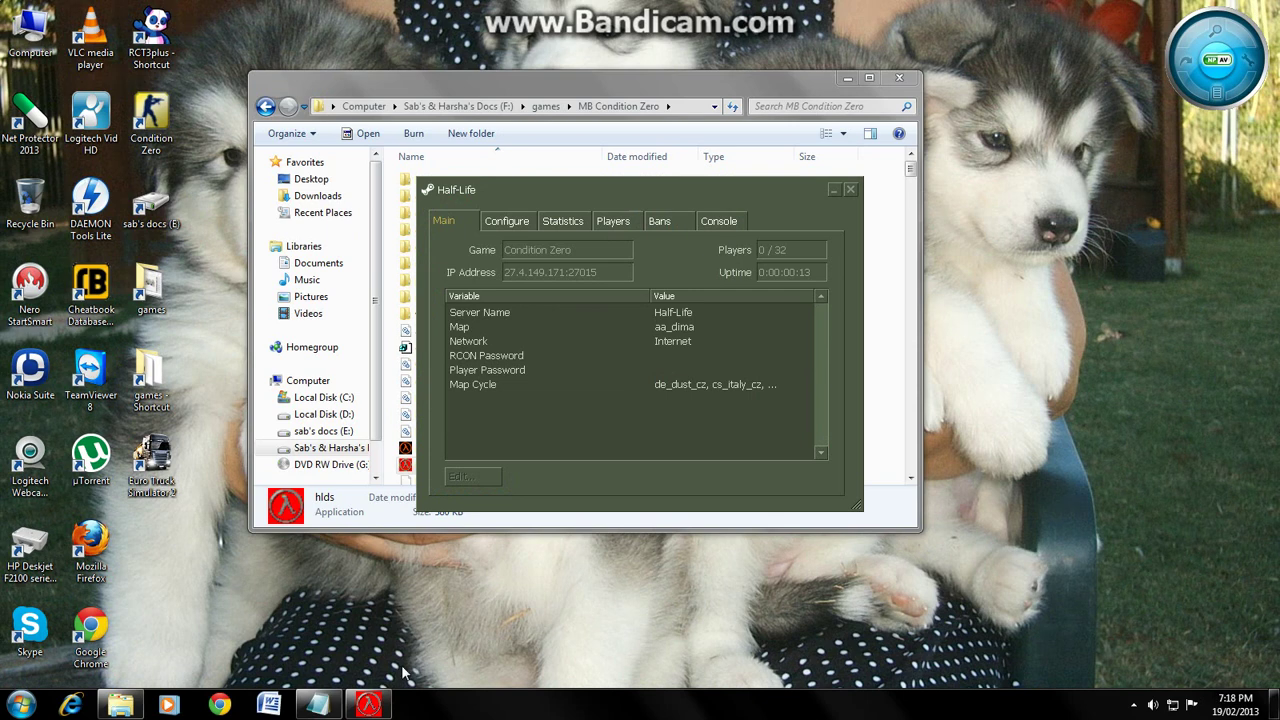
Step: Add the line "Here, i am going to give powers to myself." to the Notepad notes, then return to the server window
{"action": "left_click", "coordinate": [318, 705]}
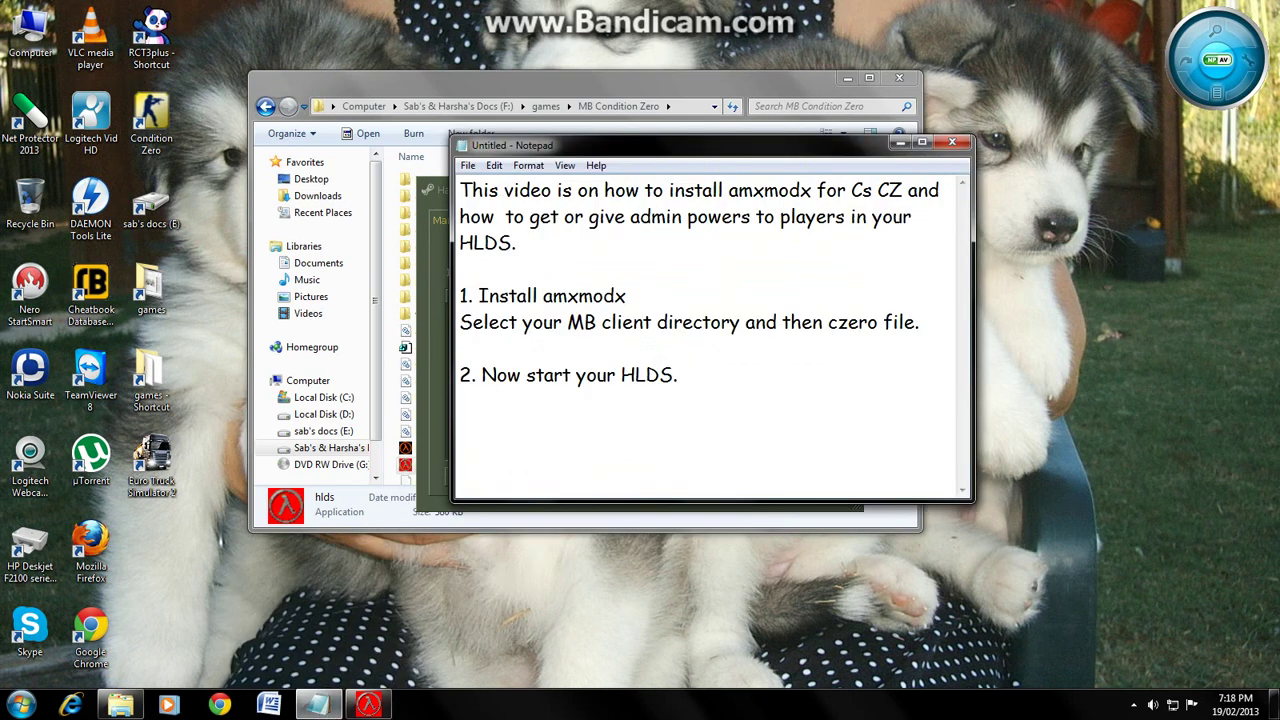
{"action": "type", "text": "Here"}
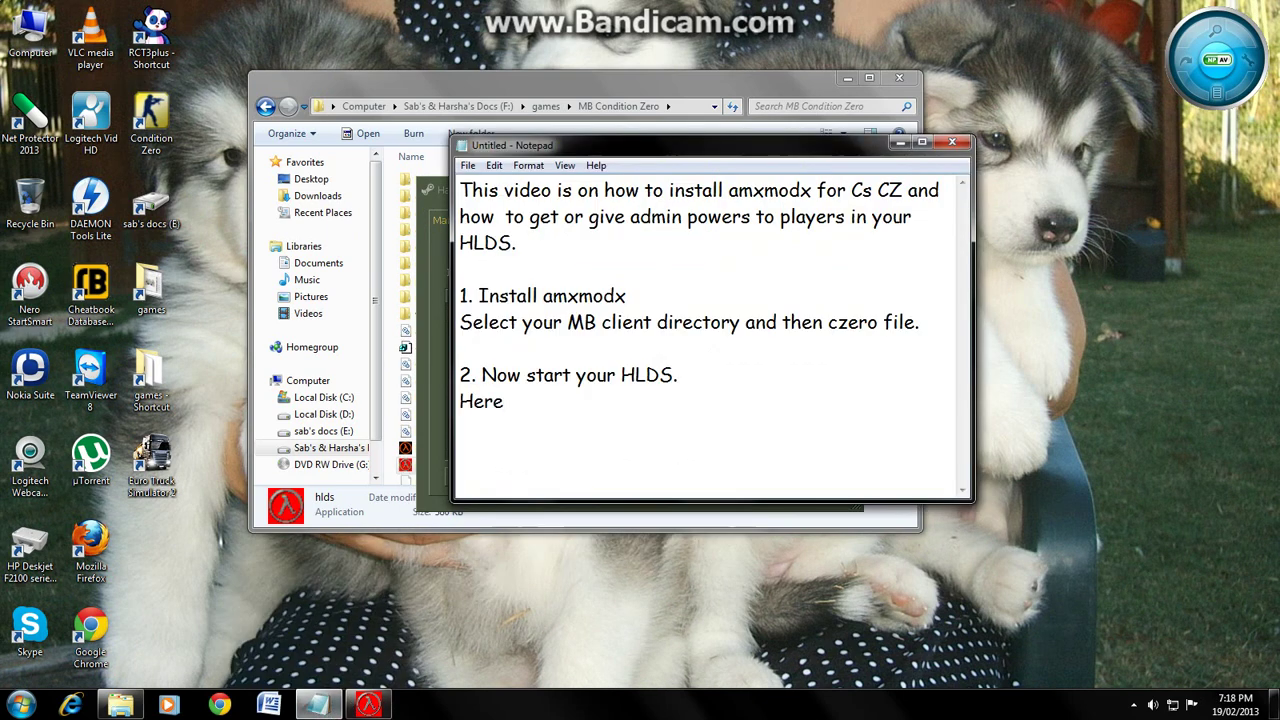
{"action": "type", "text": ", i am goi"}
{"action": "type", "text": "ng "}
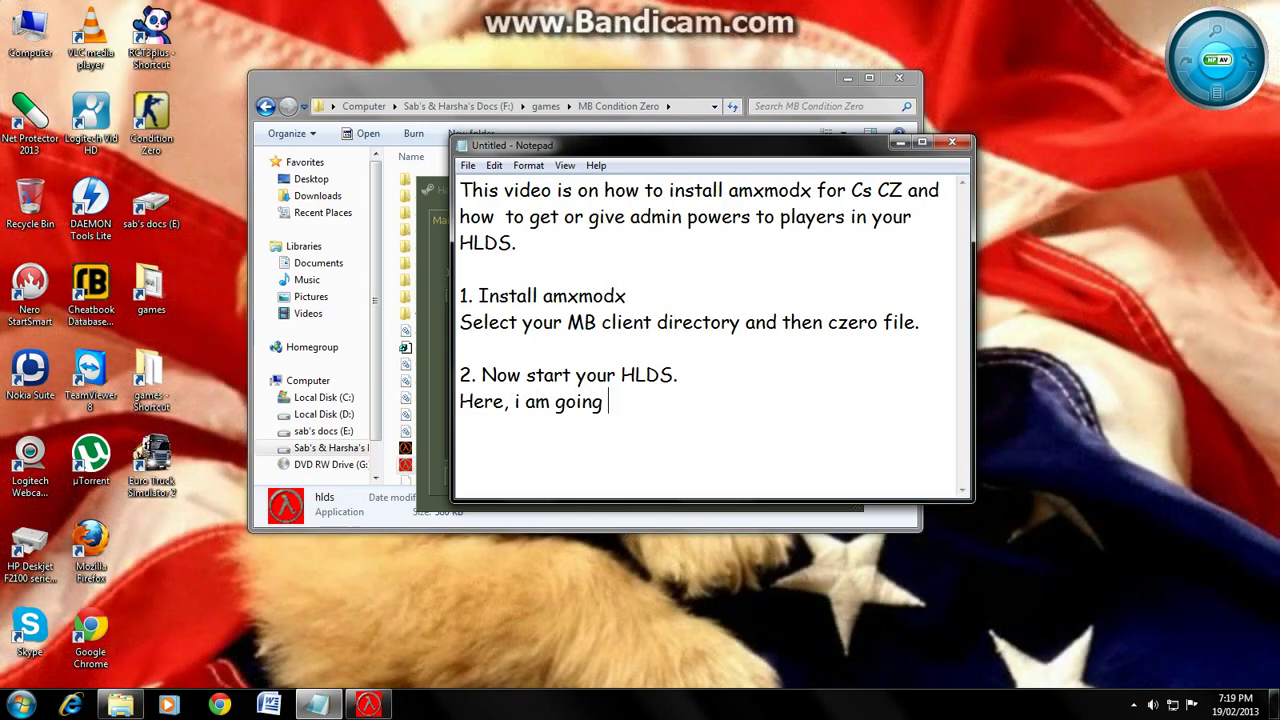
{"action": "type", "text": "to give powers"}
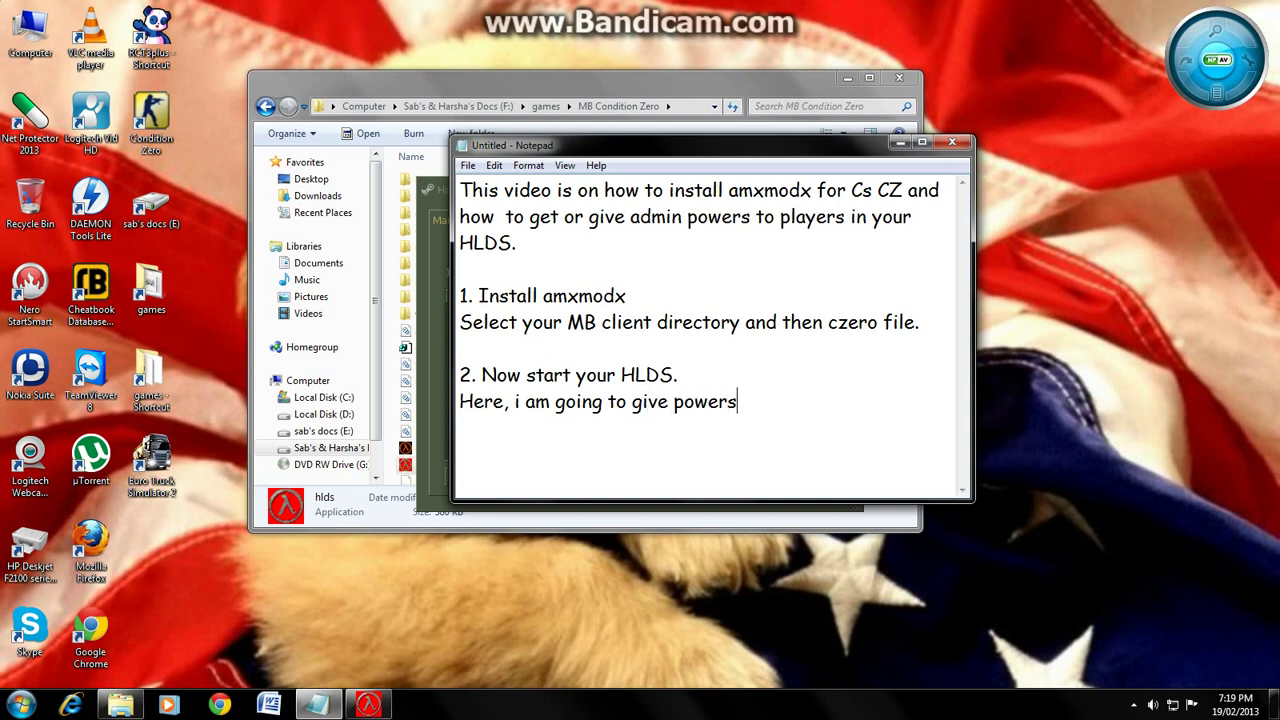
{"action": "type", "text": " to myself."}
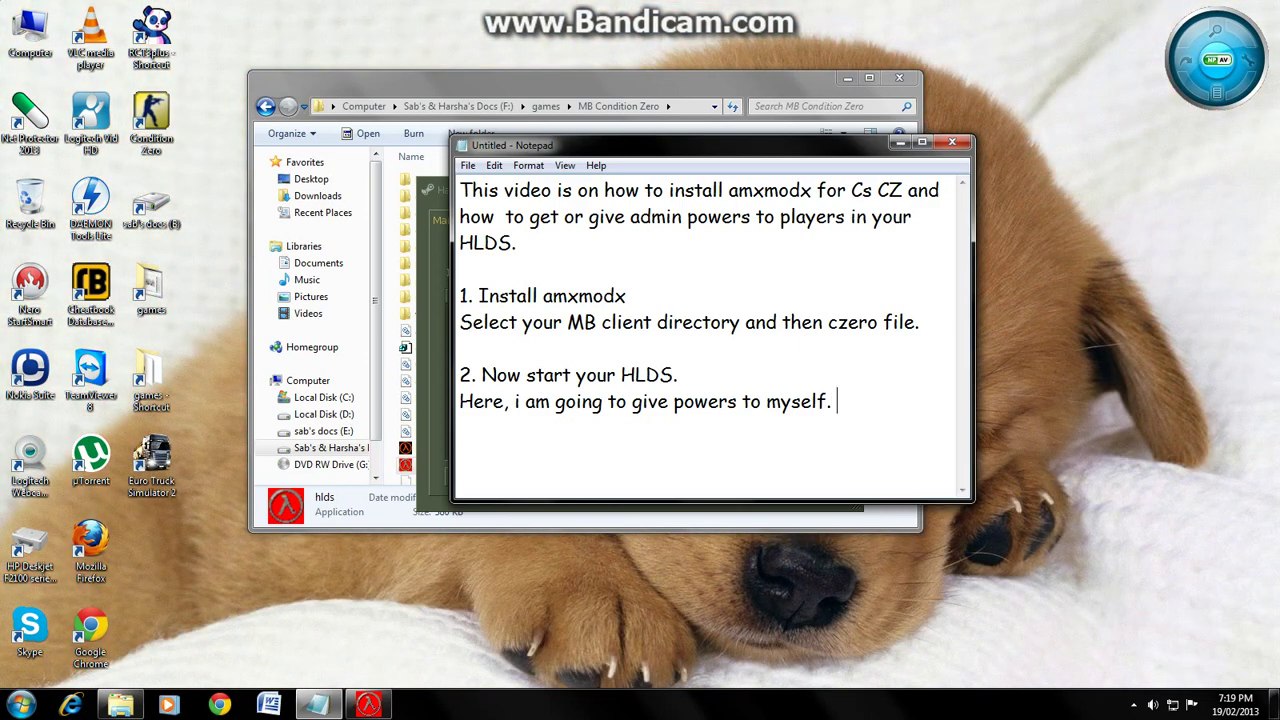
{"action": "left_click", "coordinate": [900, 145]}
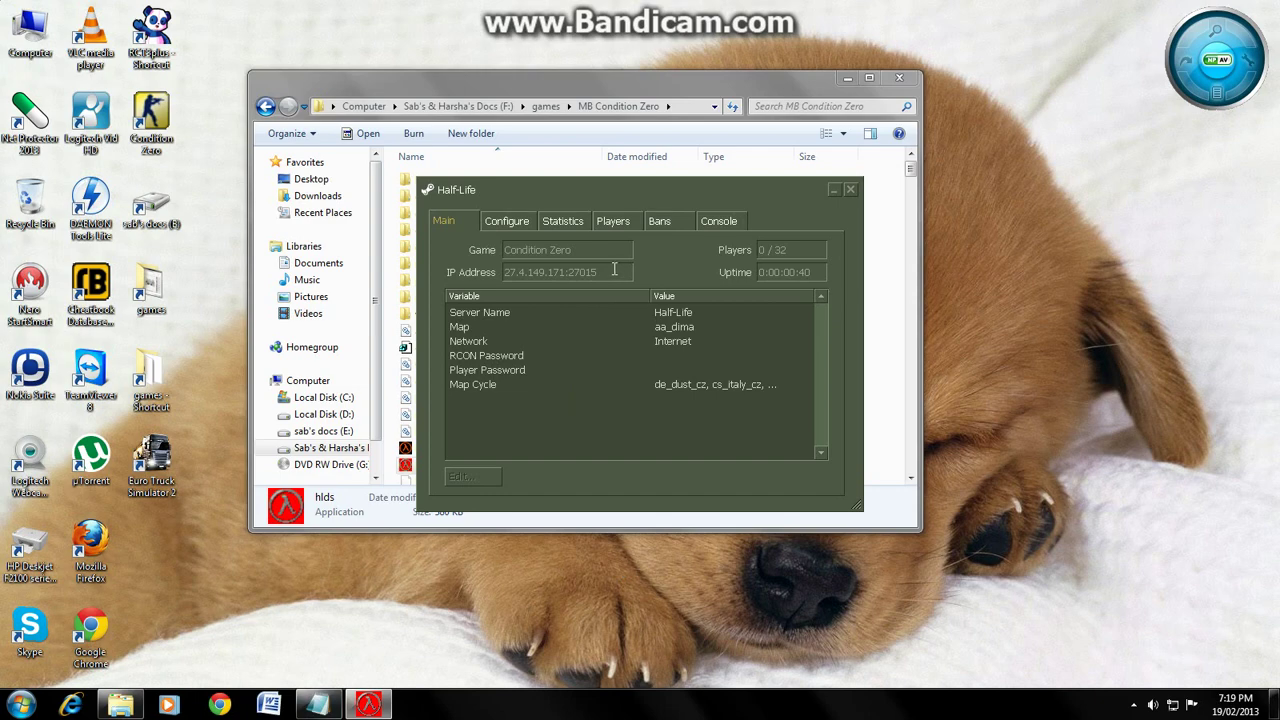
Step: Copy the dedicated server's IP address and add the line "copy the ip and start the game" to the Notepad notes
{"action": "left_click_drag", "start_coordinate": [598, 272], "coordinate": [504, 272]}
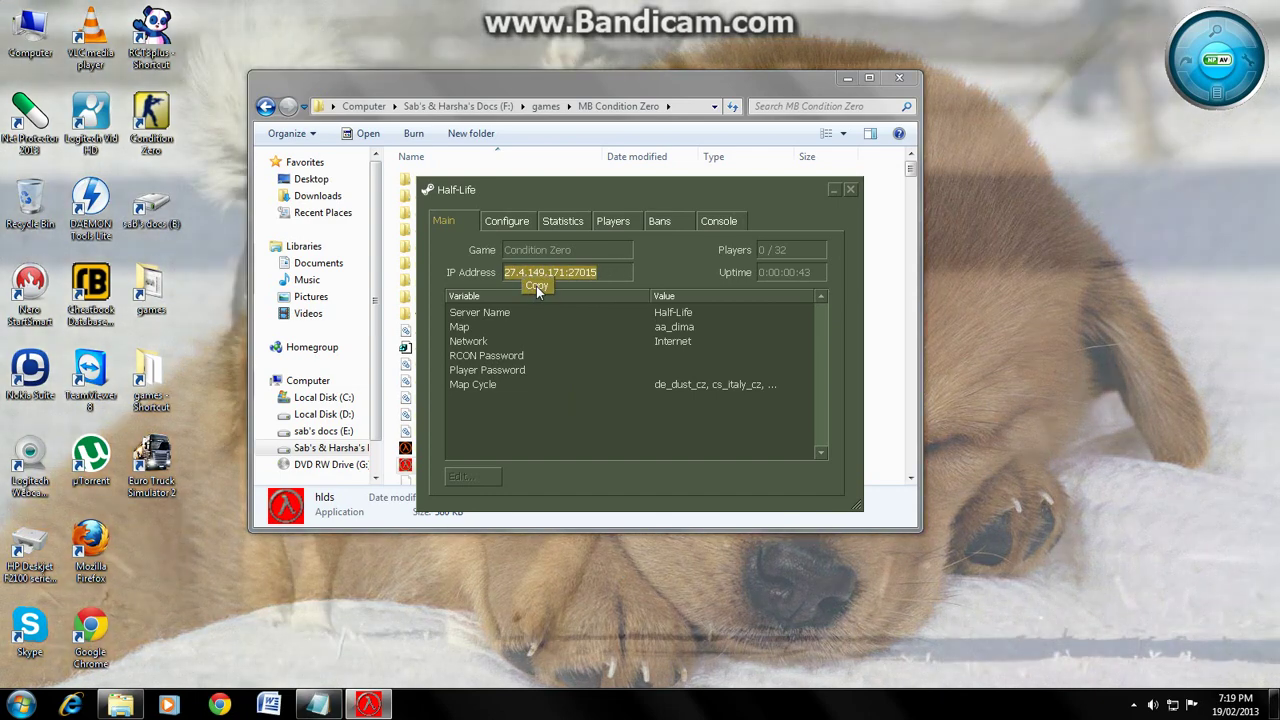
{"action": "left_click", "coordinate": [536, 286]}
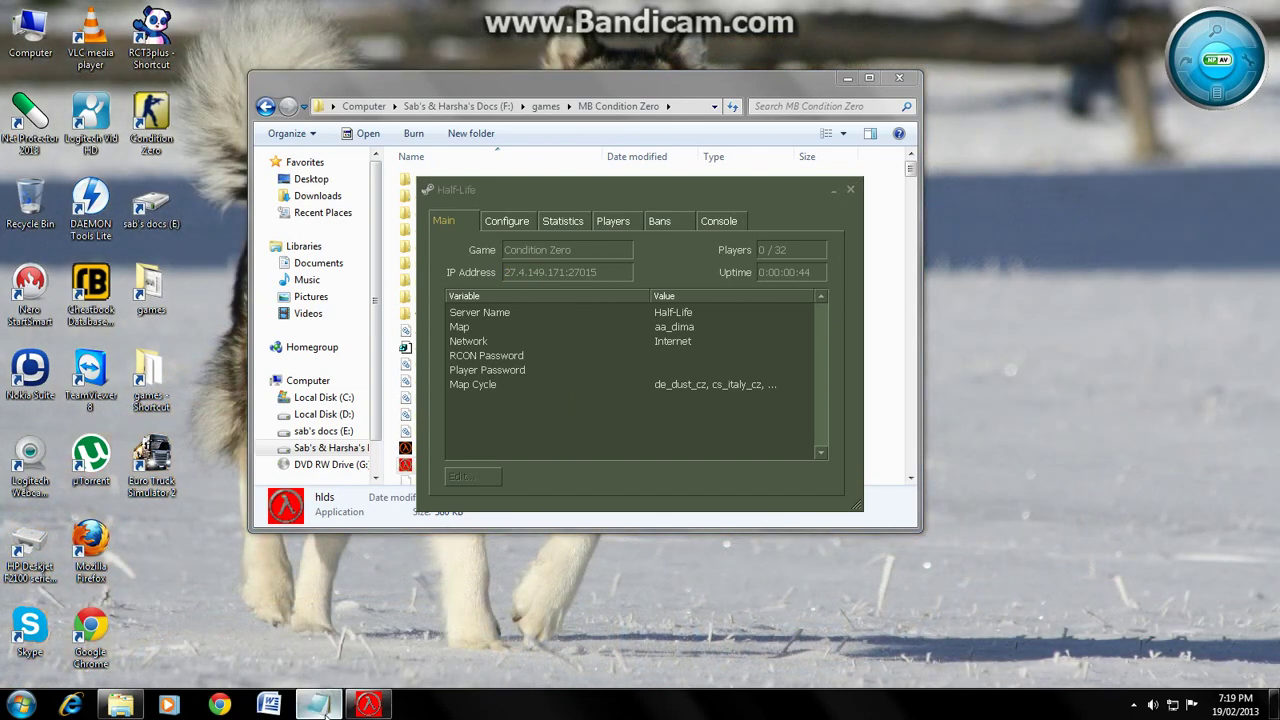
{"action": "left_click", "coordinate": [325, 712]}
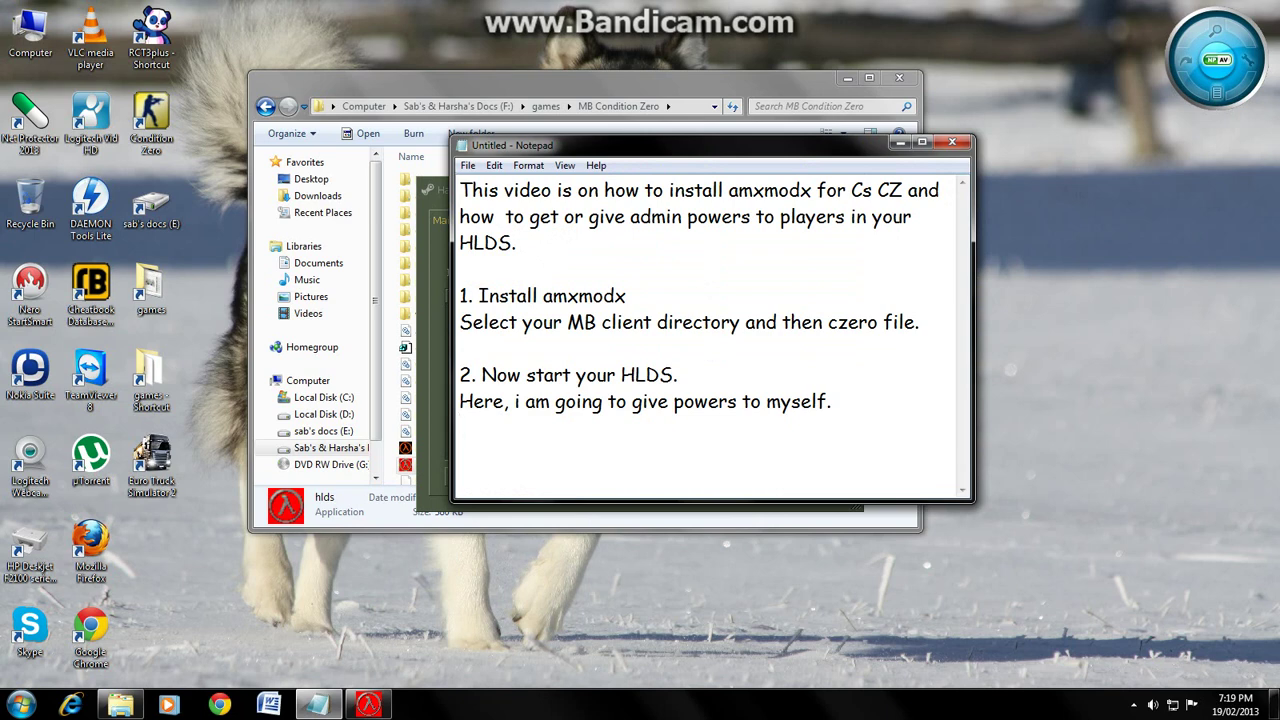
{"action": "type", "text": "copy th"}
{"action": "type", "text": "e ip an"}
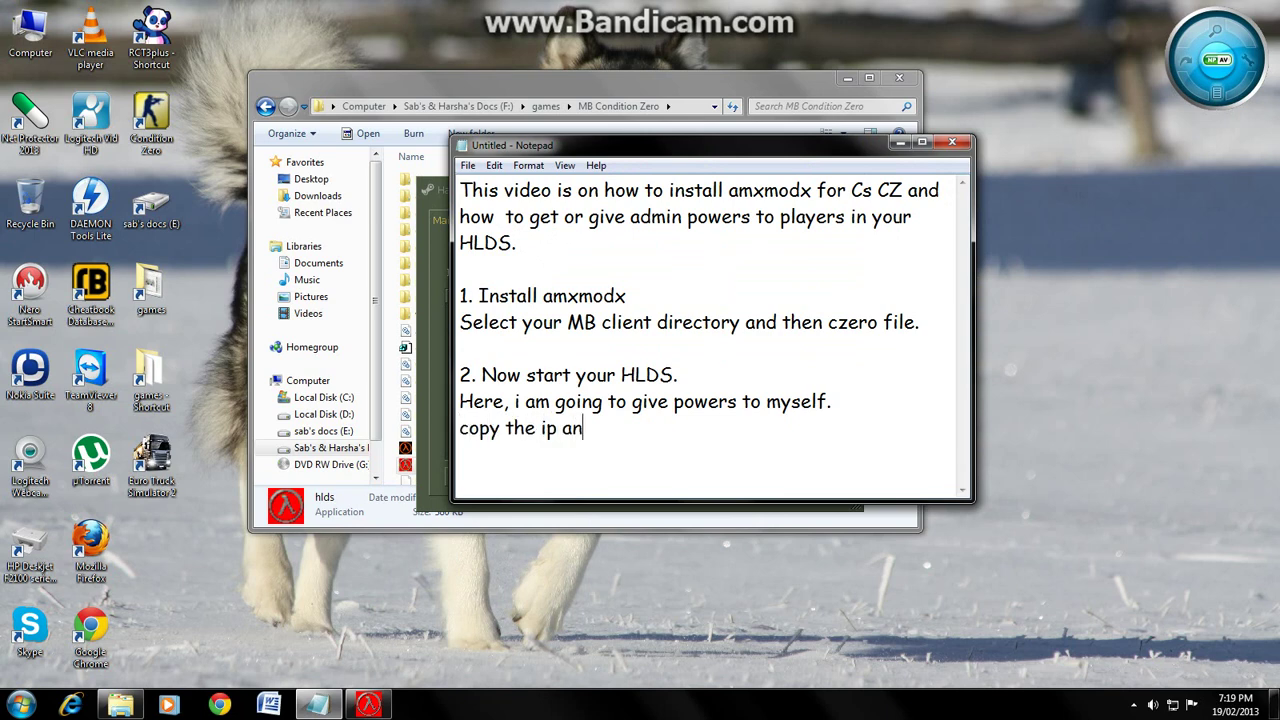
{"action": "type", "text": "d start th"}
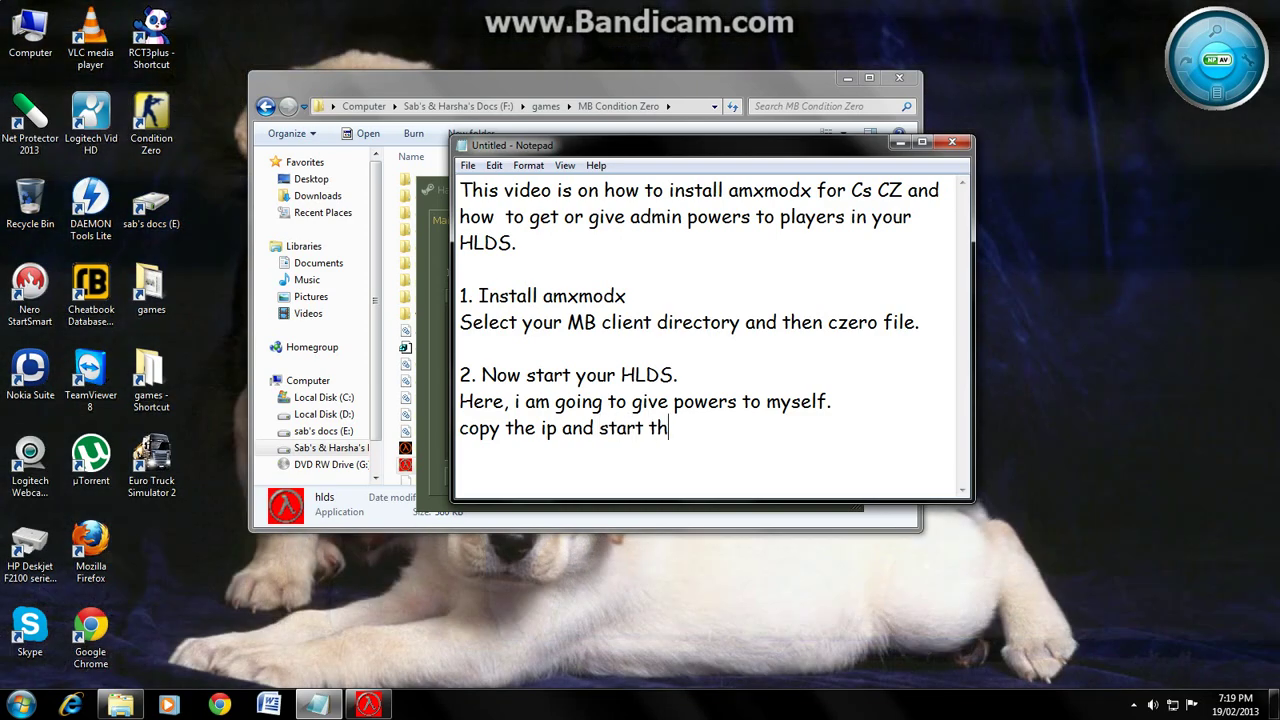
{"action": "type", "text": "e game"}
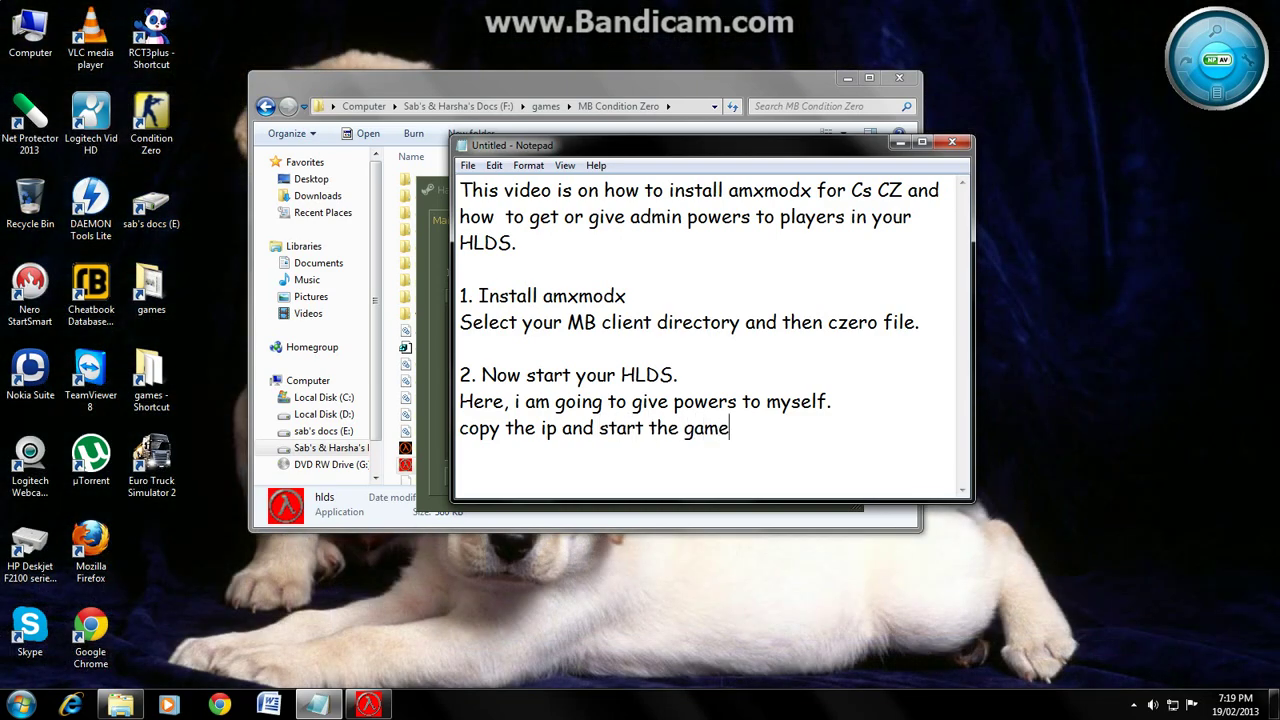
Step: Launch Condition Zero from the desktop and join the server by submitting the console command connect with the copied IP address
{"action": "left_click", "coordinate": [152, 118]}
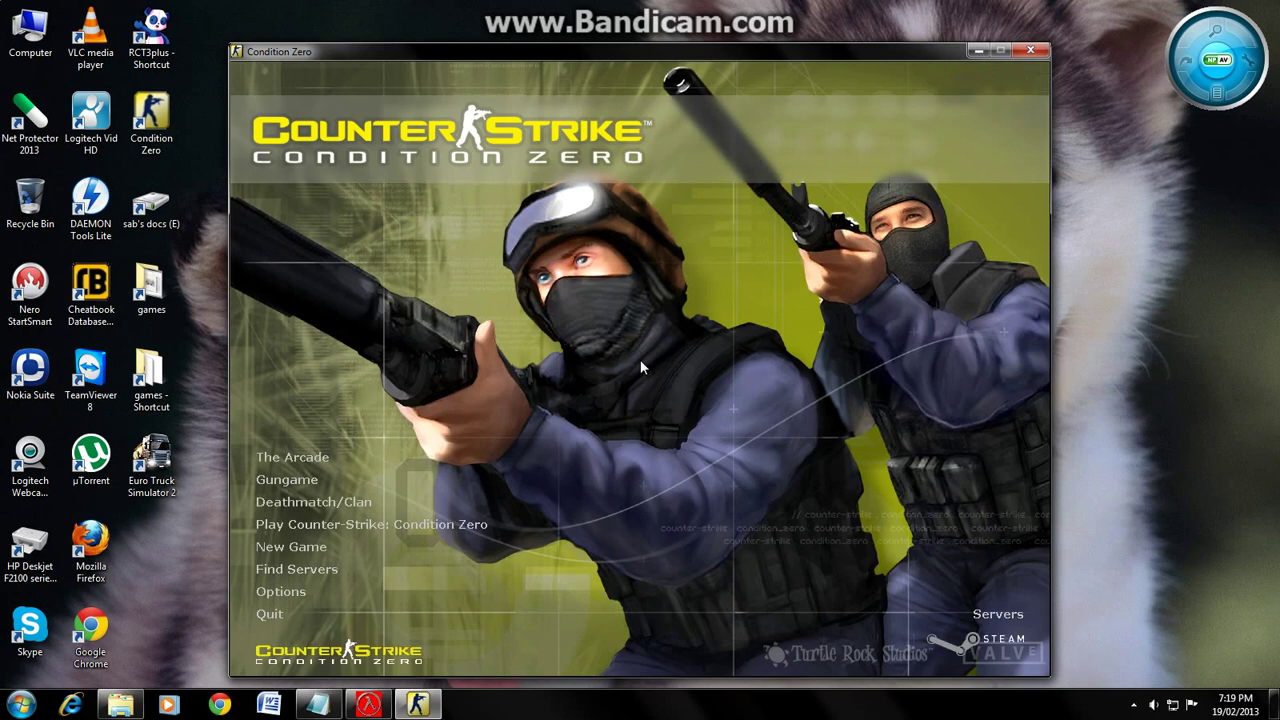
{"action": "key", "text": "grave"}
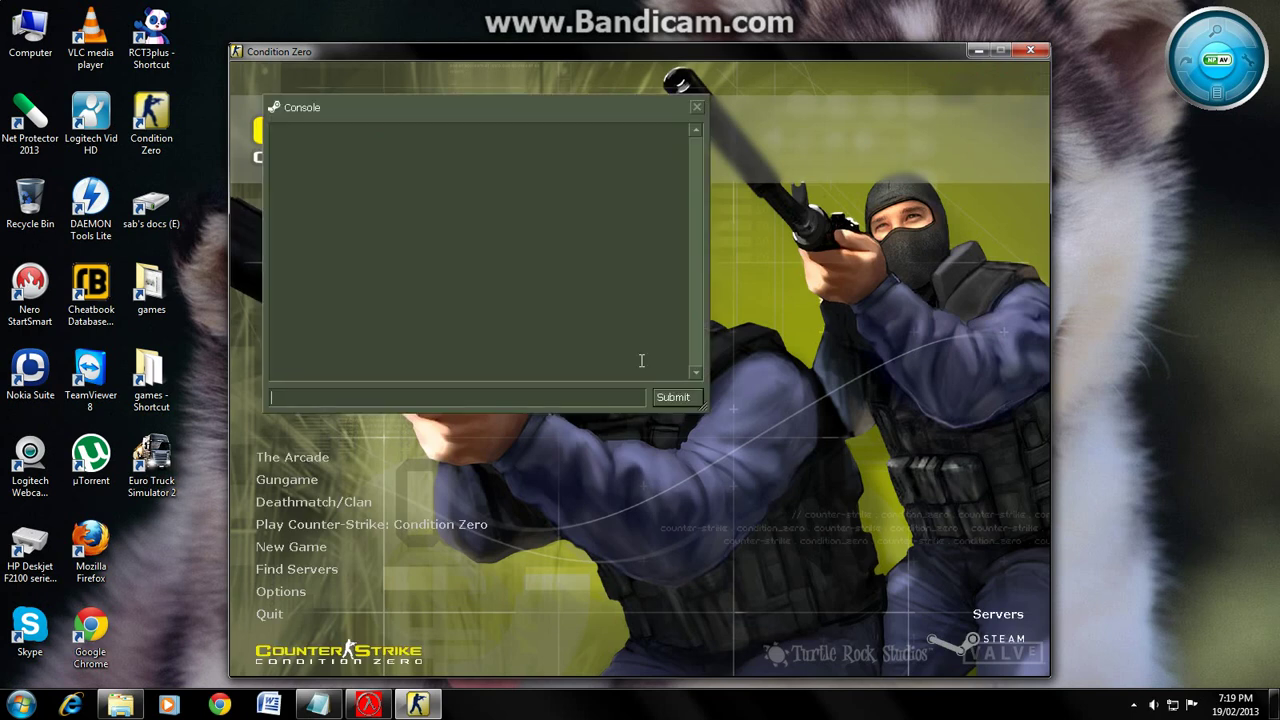
{"action": "type", "text": "connew"}
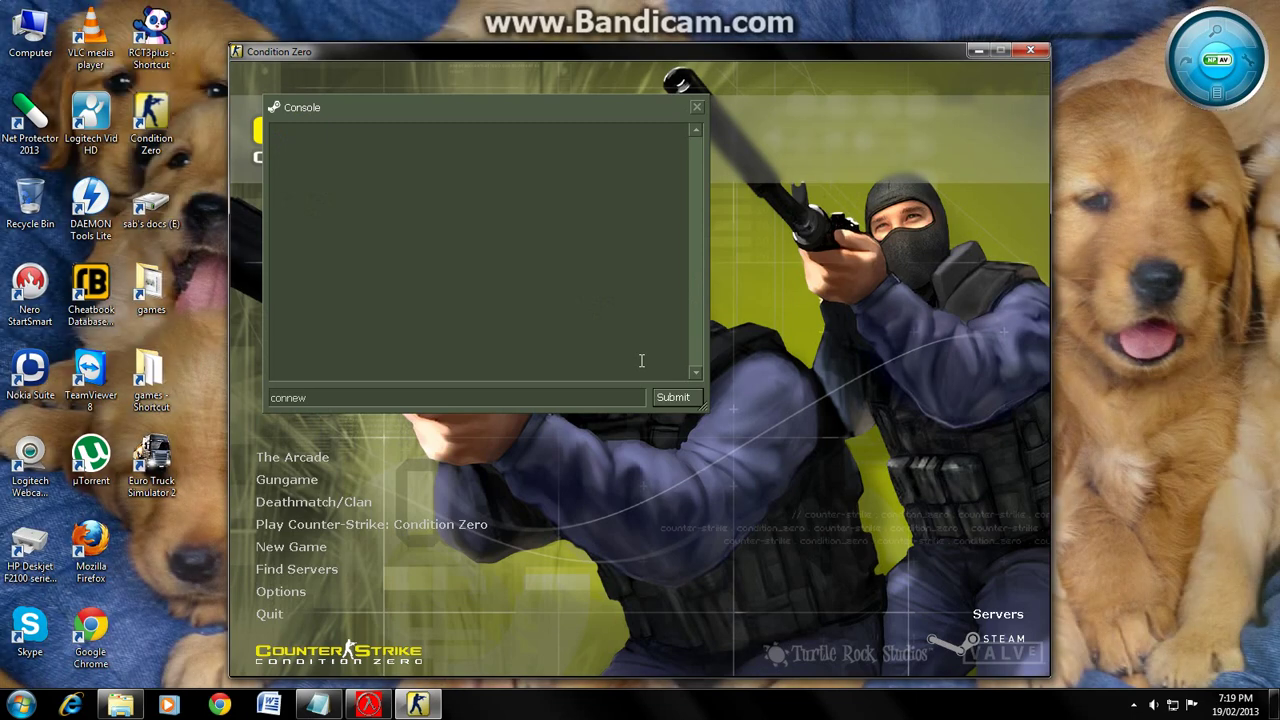
{"action": "key", "text": "BackSpace"}
{"action": "type", "text": "ct"}
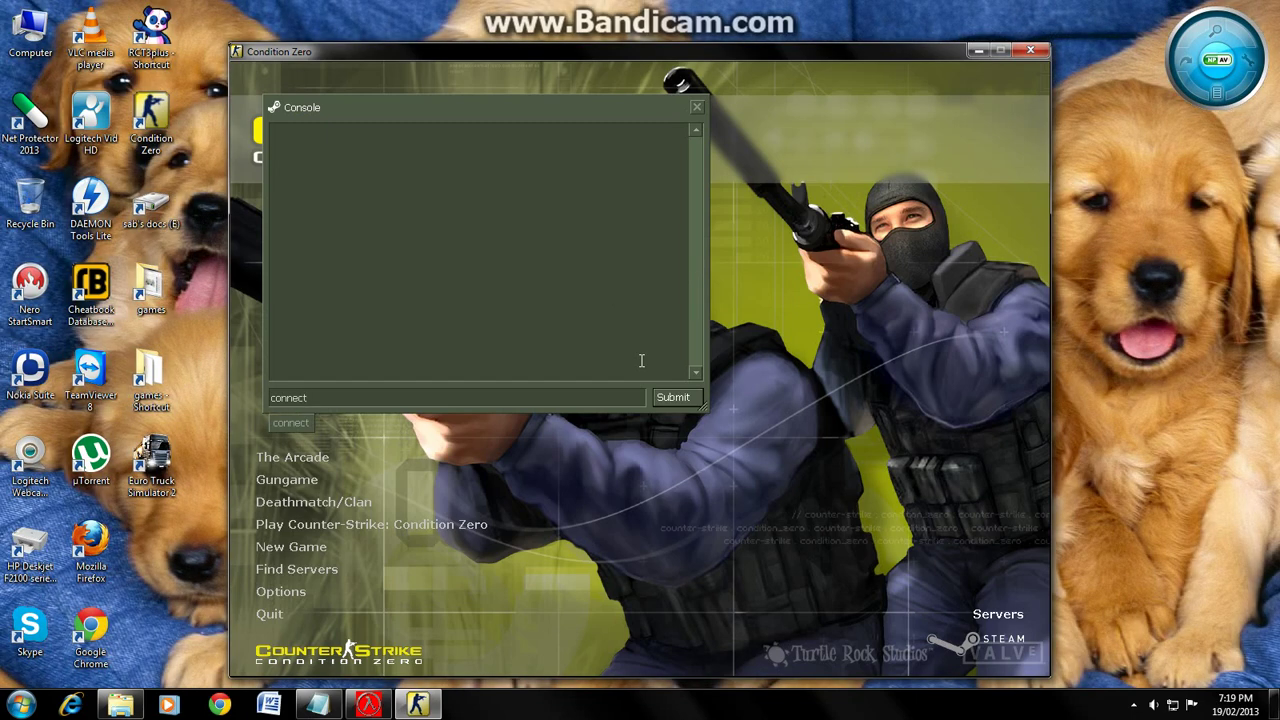
{"action": "key", "text": "ctrl+v"}
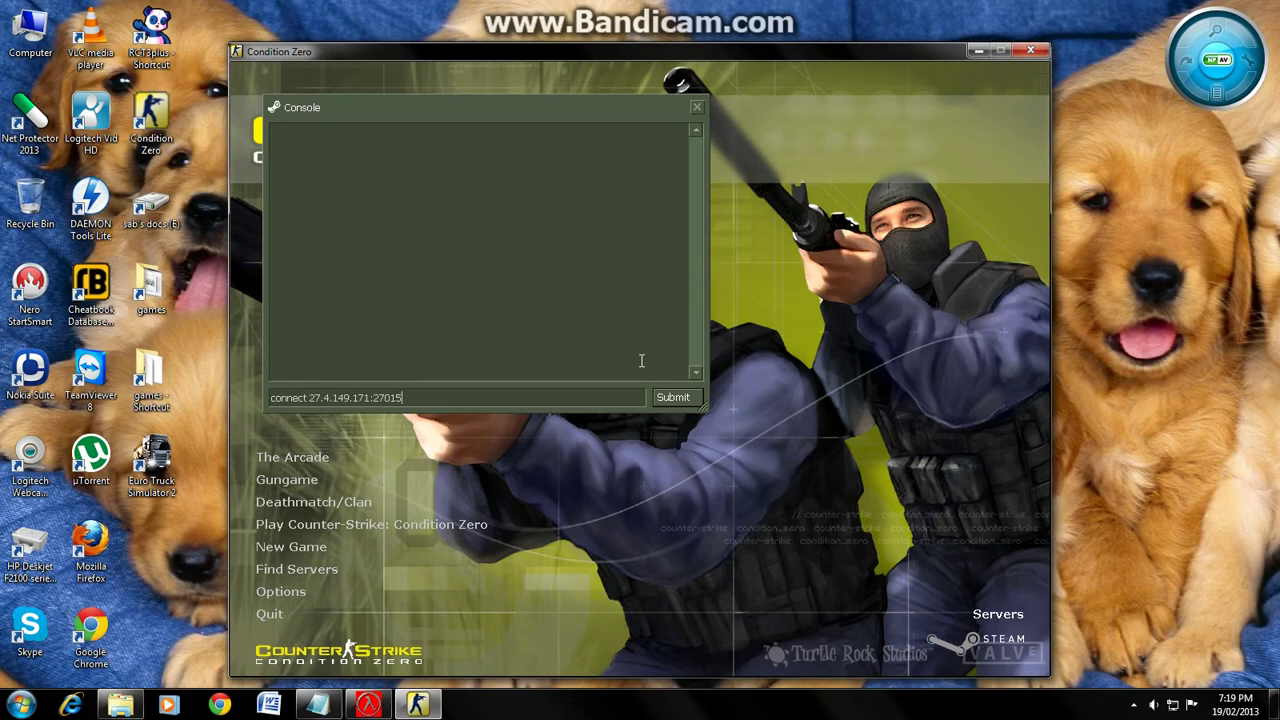
{"action": "left_click", "coordinate": [661, 396]}
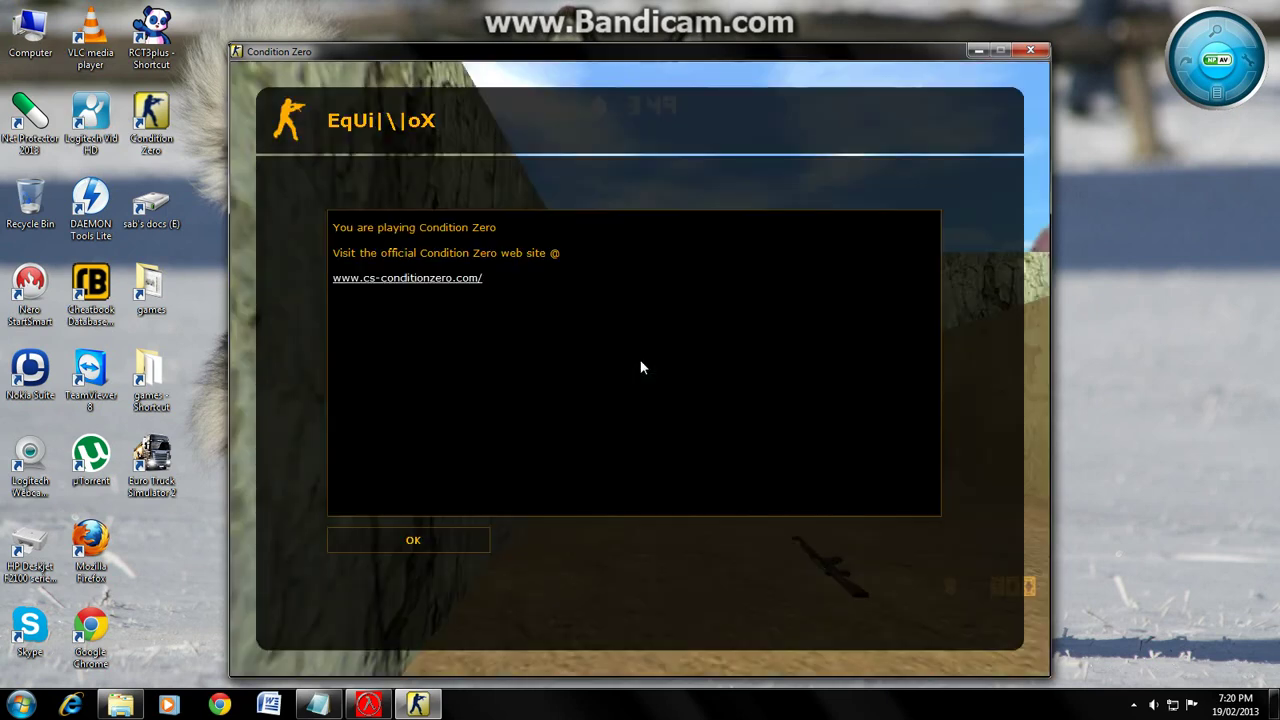
Step: Dismiss the server's welcome message and join the CT forces with a player model
{"action": "left_click", "coordinate": [432, 543]}
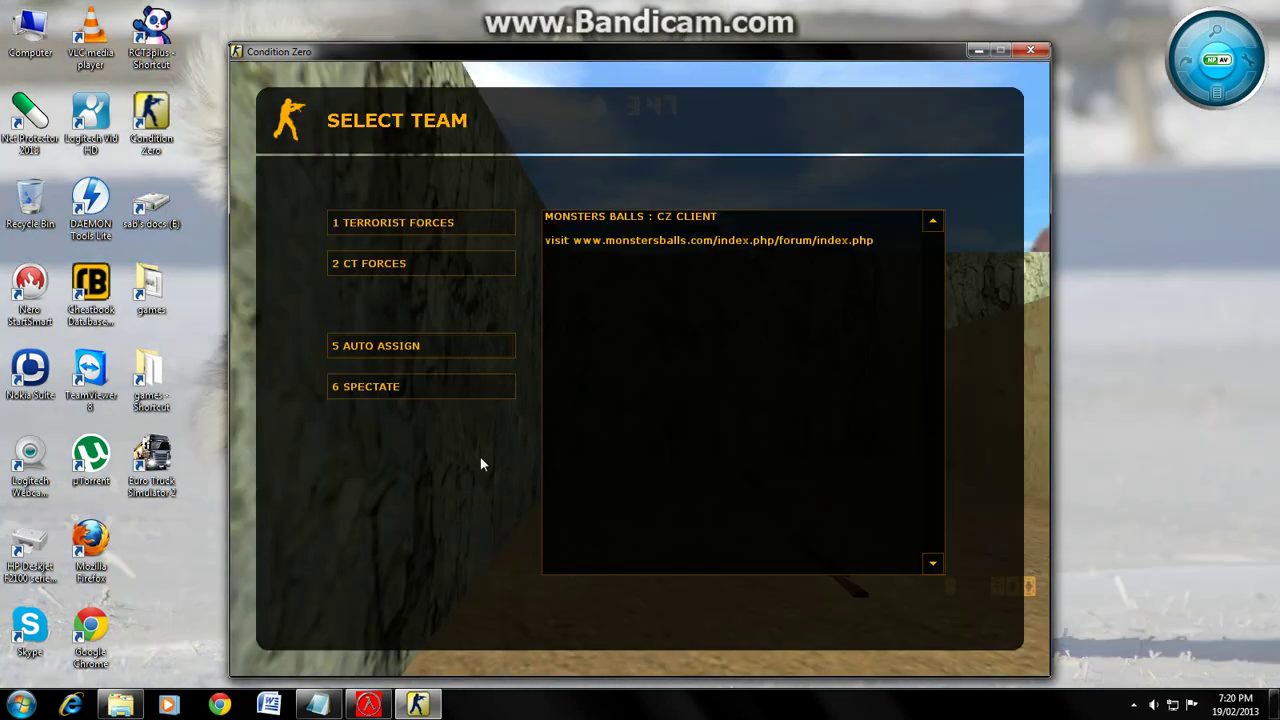
{"action": "left_click", "coordinate": [404, 266]}
{"action": "left_click", "coordinate": [502, 418]}
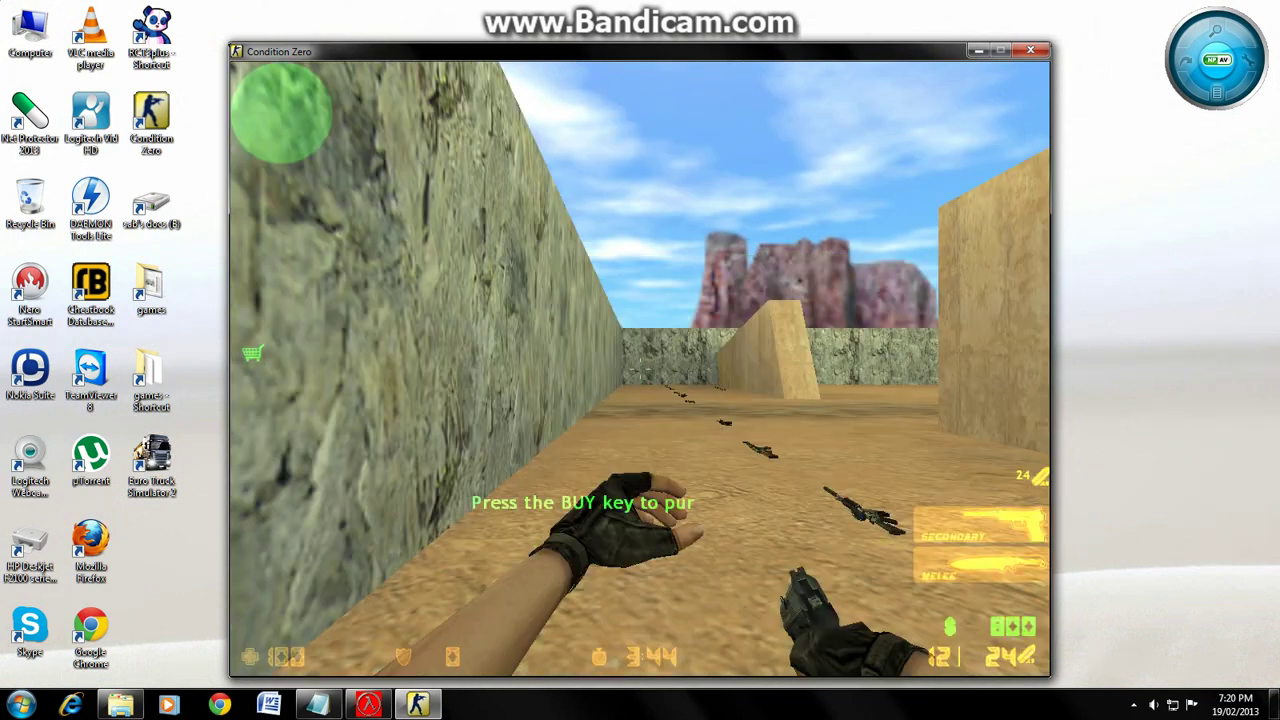
Step: Test admin access by running the command amx_slapmenu in the game console
{"action": "key", "text": "grave"}
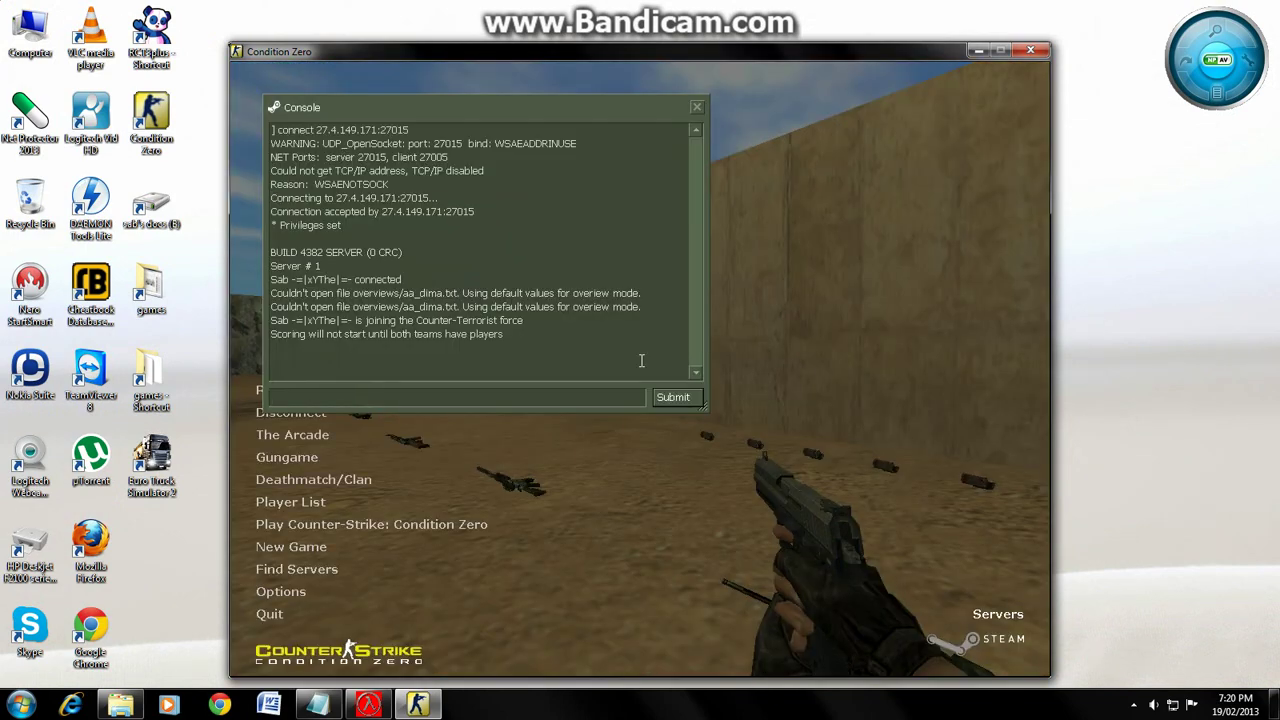
{"action": "type", "text": "amx_slapmenu"}
{"action": "key", "text": "Return"}
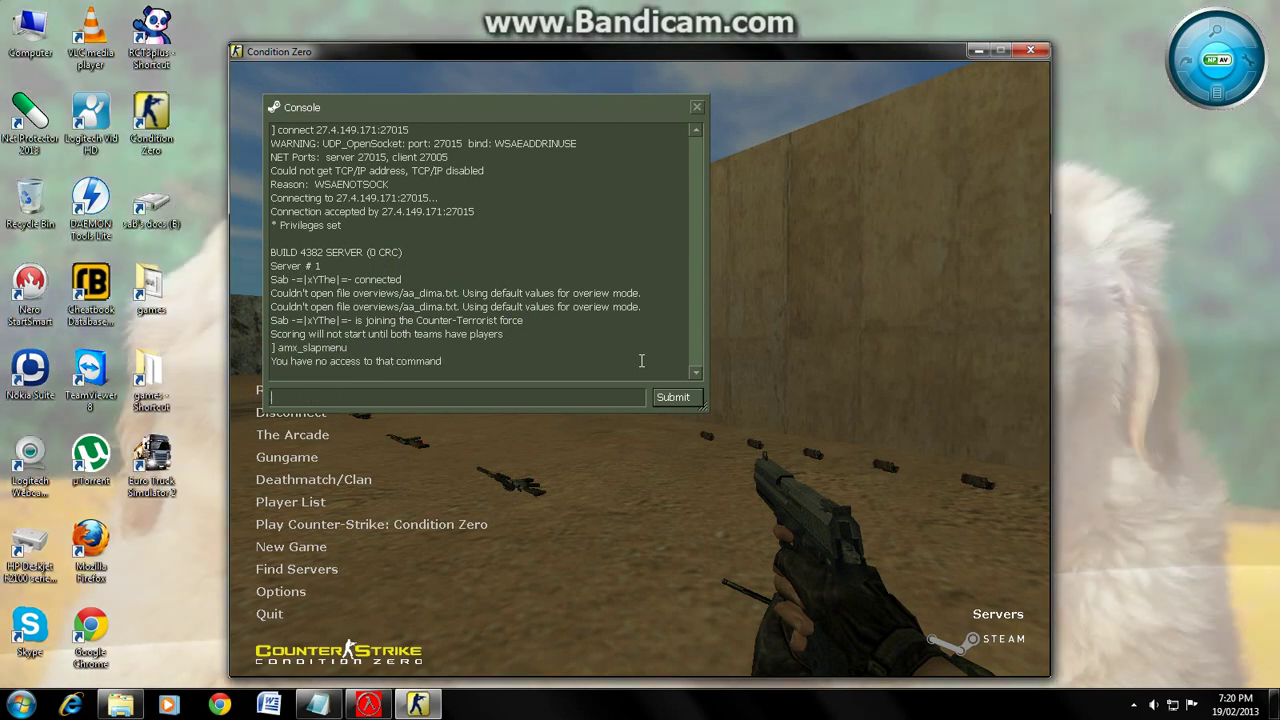
Step: Highlight the server's reply to amx_slapmenu in the game console and check the game view
{"action": "left_click_drag", "start_coordinate": [456, 361], "coordinate": [271, 361]}
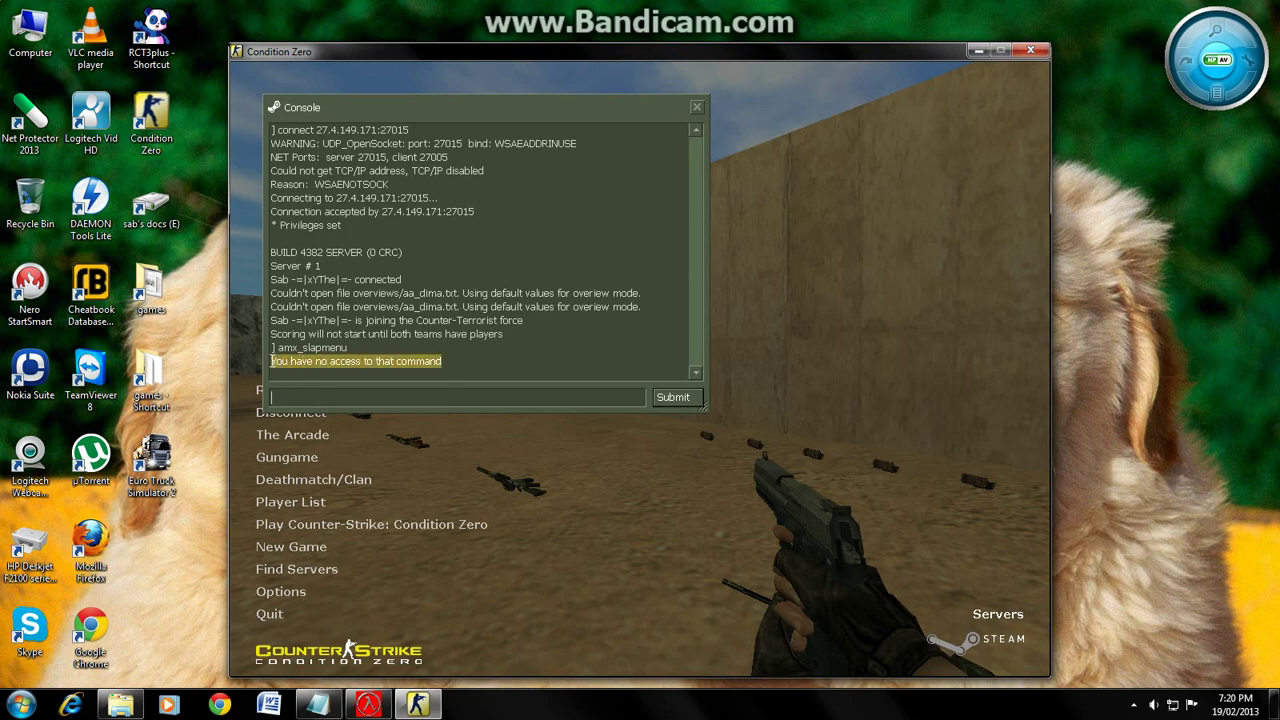
{"action": "left_click", "coordinate": [461, 357]}
{"action": "key", "text": "Escape"}
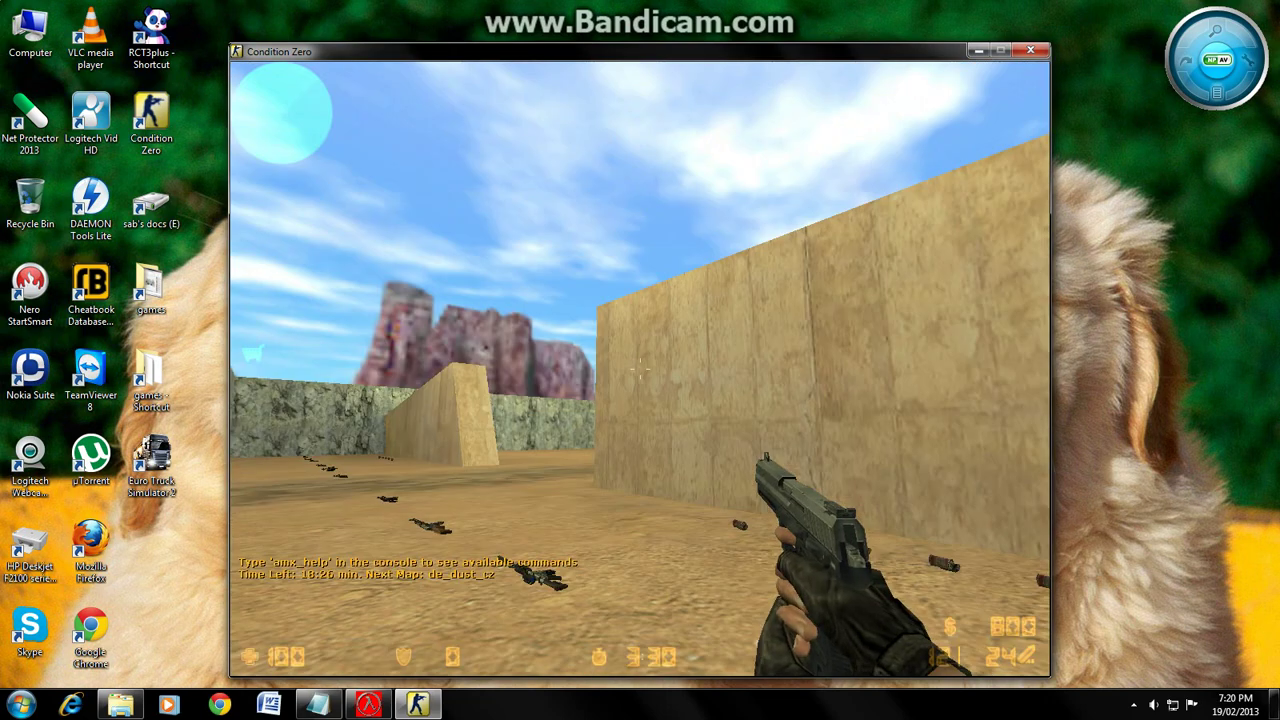
{"action": "key", "text": "Escape"}
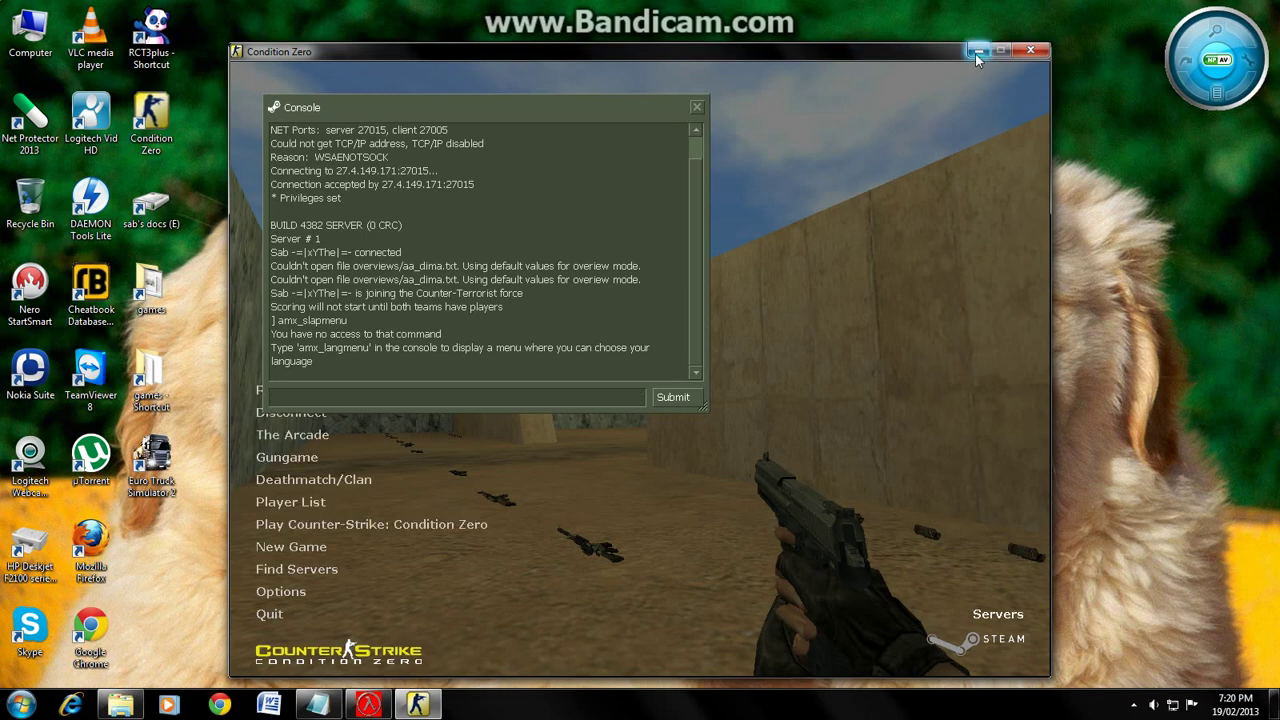
Step: Minimize the game and add the heading "3.Giving powers" to the Notepad notes, below the line about copying the ip
{"action": "left_click", "coordinate": [975, 53]}
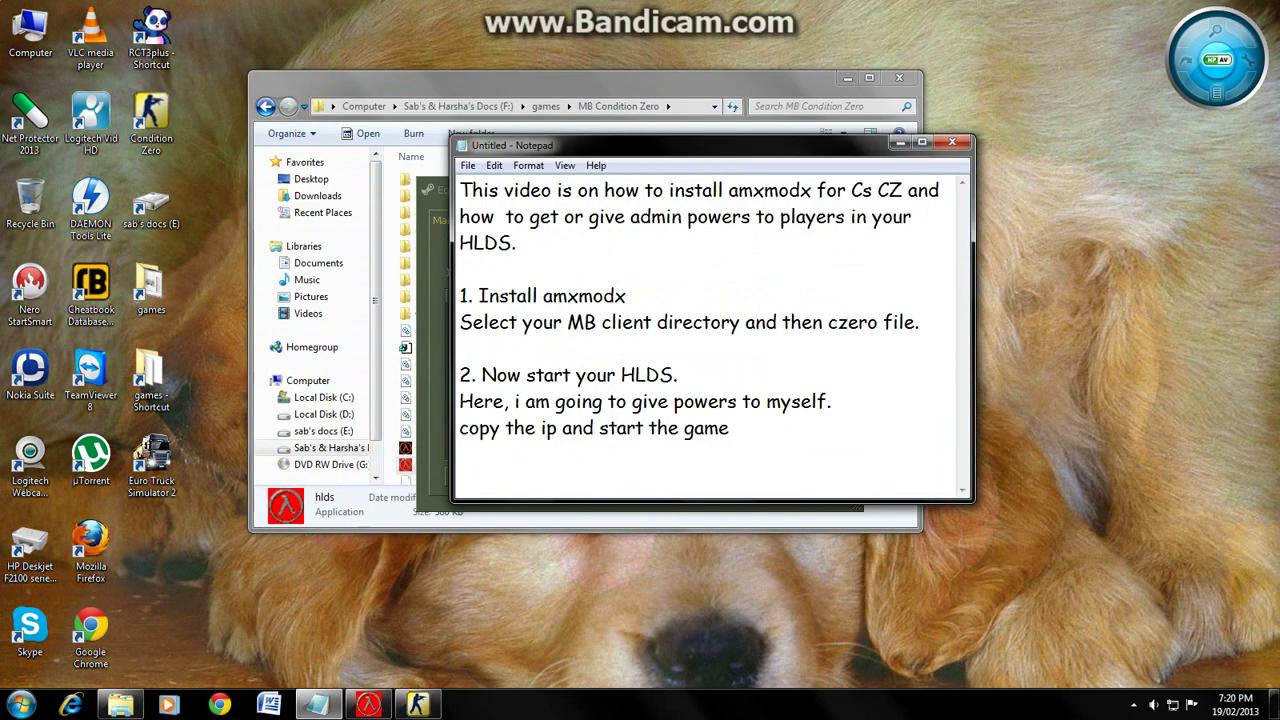
{"action": "key", "text": "Return"}
{"action": "type", "text": "3"}
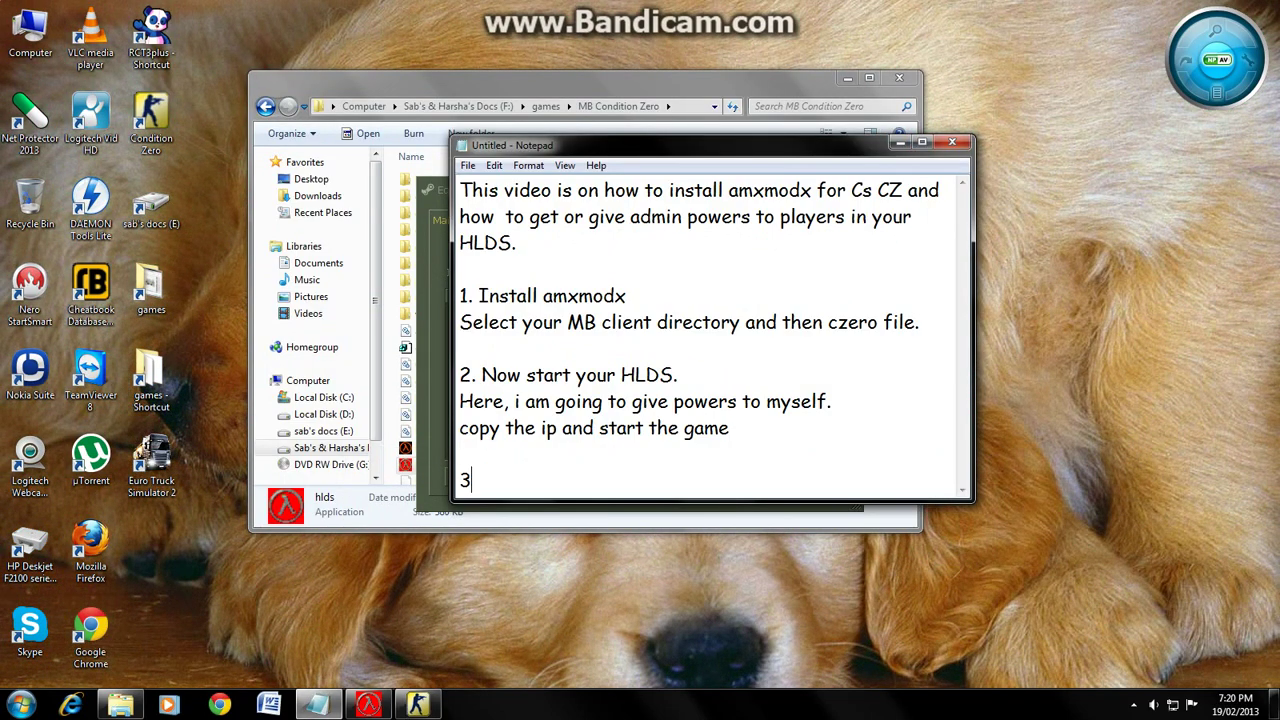
{"action": "type", "text": ".Giving po"}
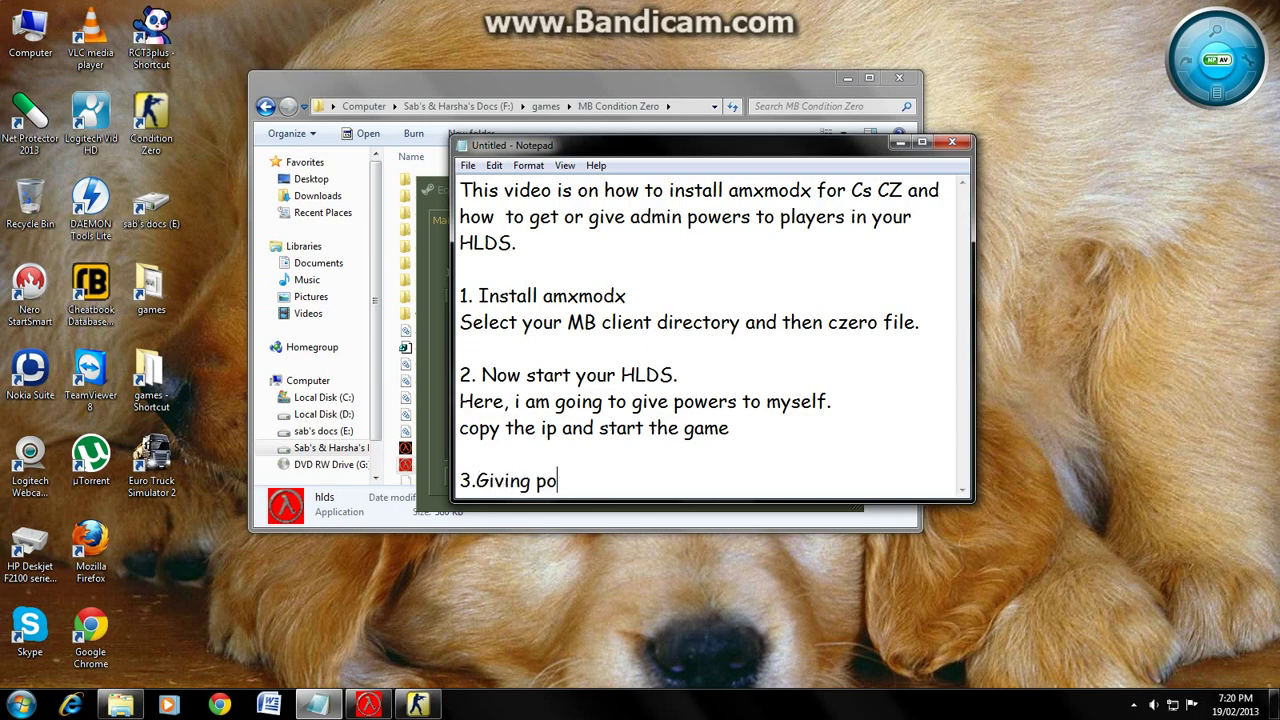
{"action": "type", "text": "wers"}
{"action": "key", "text": "Return"}
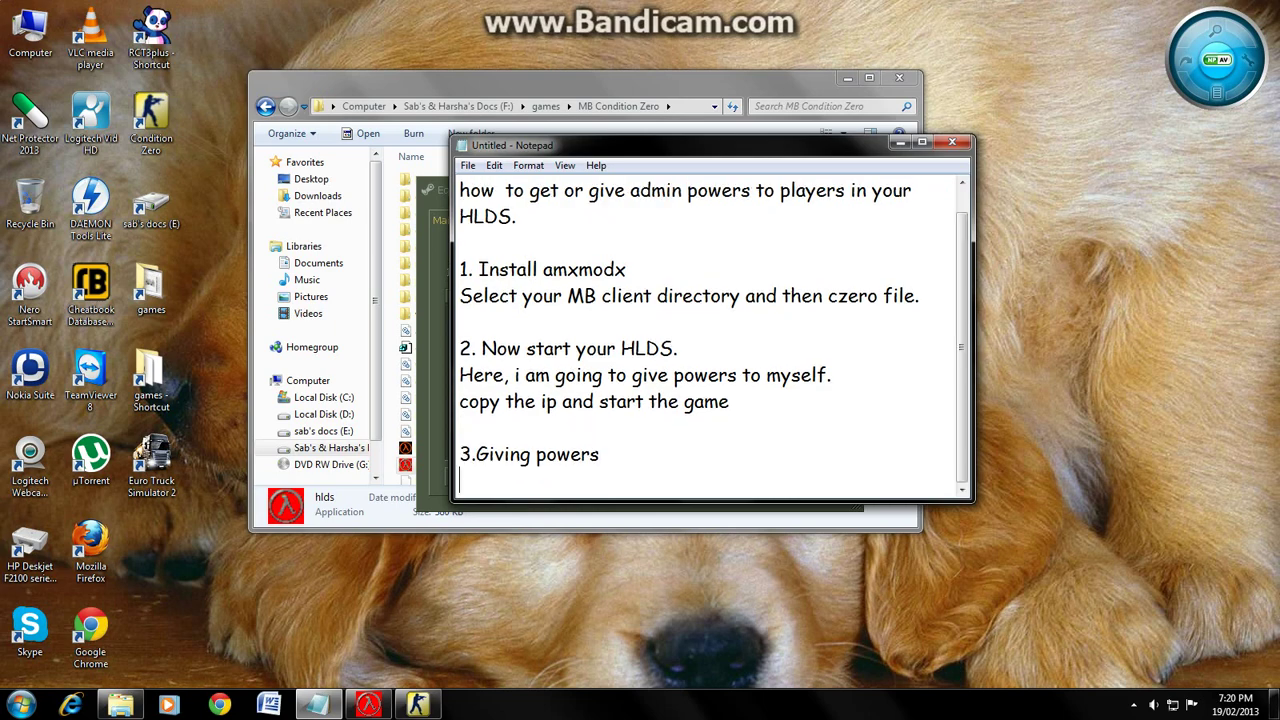
Step: Write the line "Now go to console of your server i.e. HLDS" under the Giving powers heading
{"action": "type", "text": "Now"}
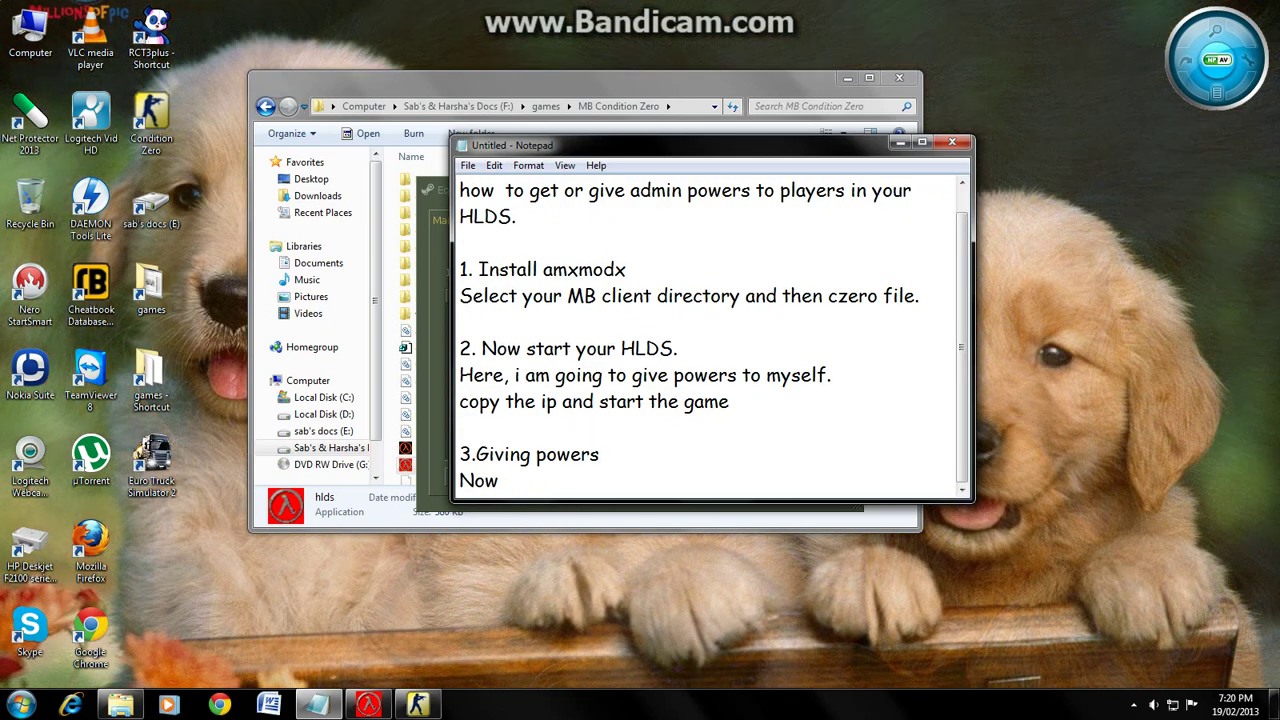
{"action": "type", "text": " go to "}
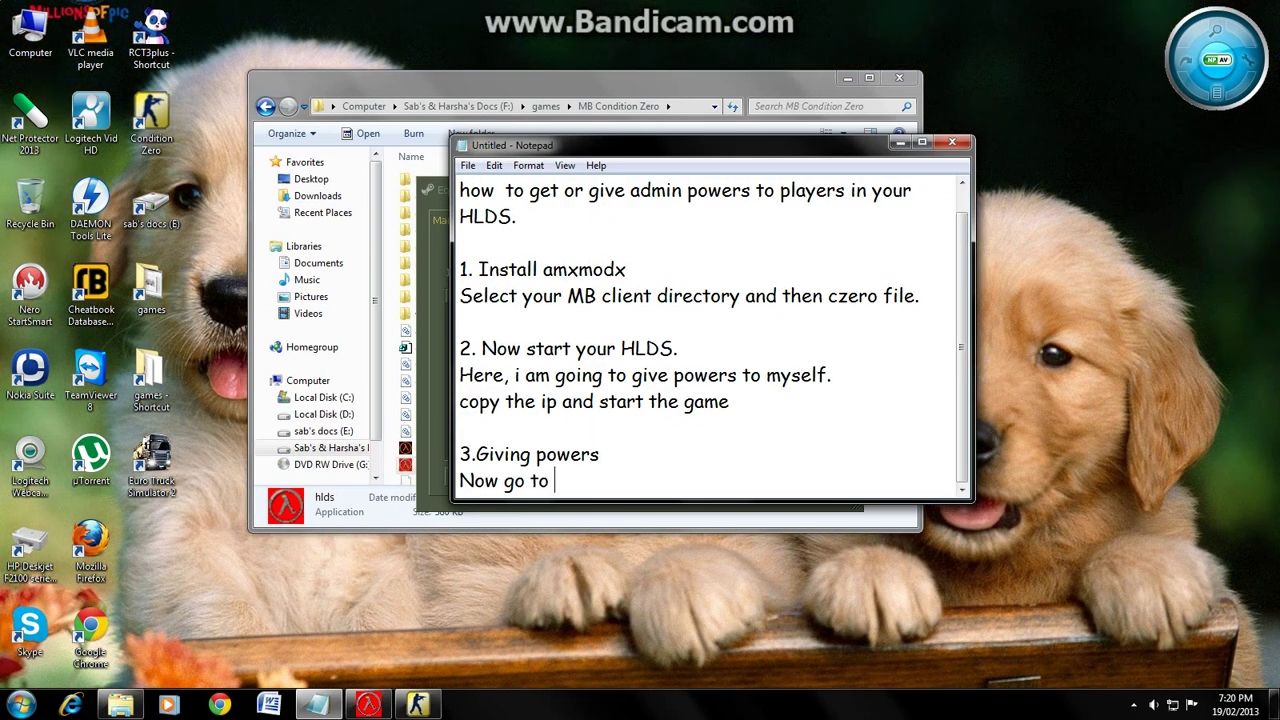
{"action": "type", "text": "console of your "}
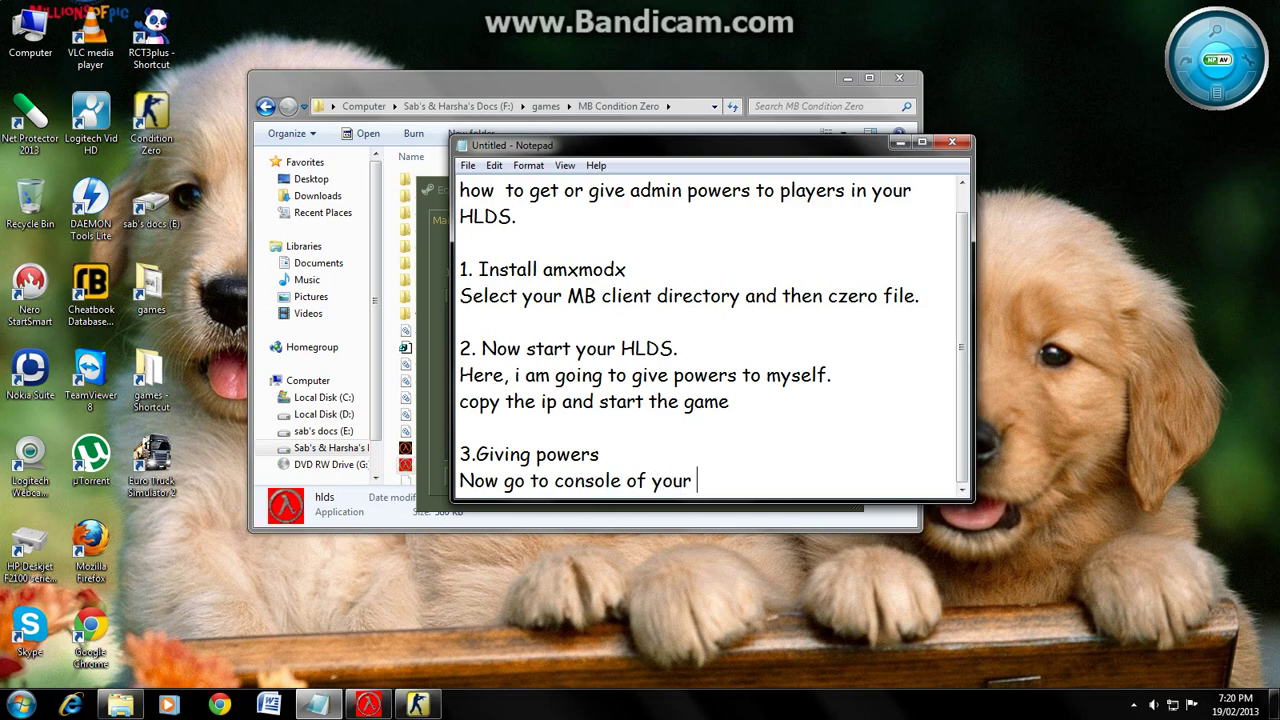
{"action": "type", "text": "server."}
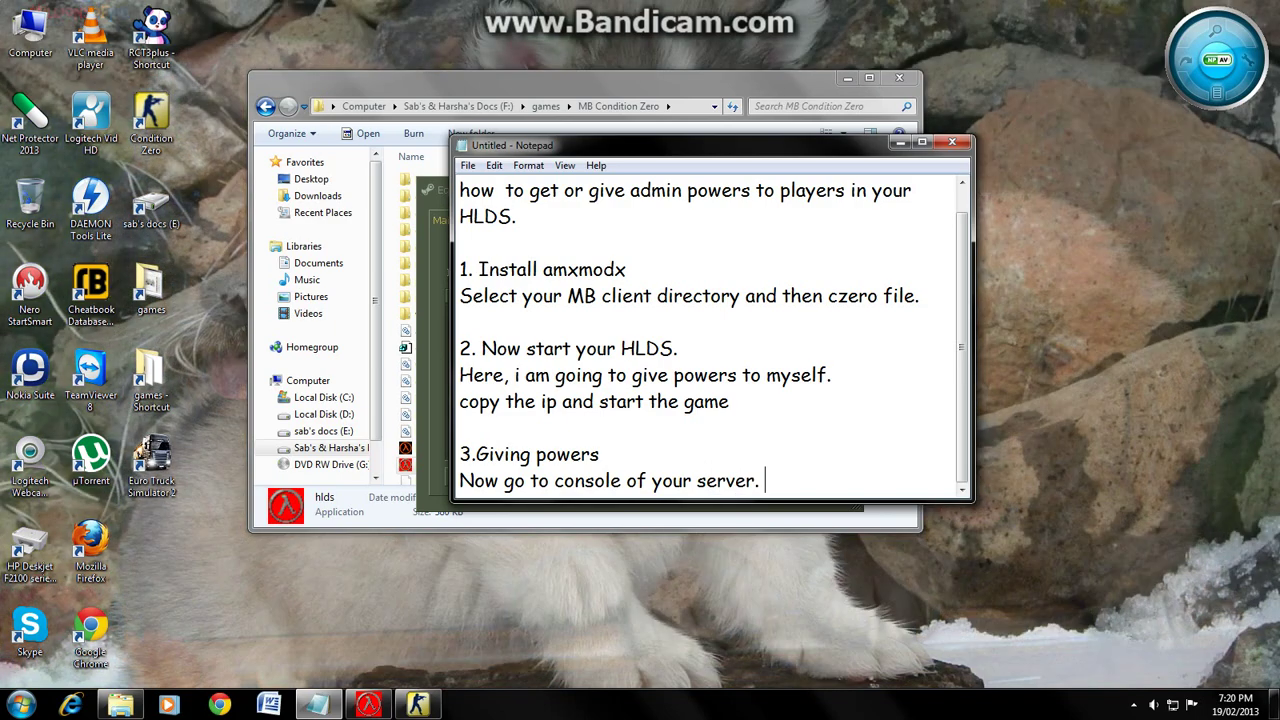
{"action": "key", "text": "BackSpace"}
{"action": "key", "text": "BackSpace"}
{"action": "type", "text": "i."}
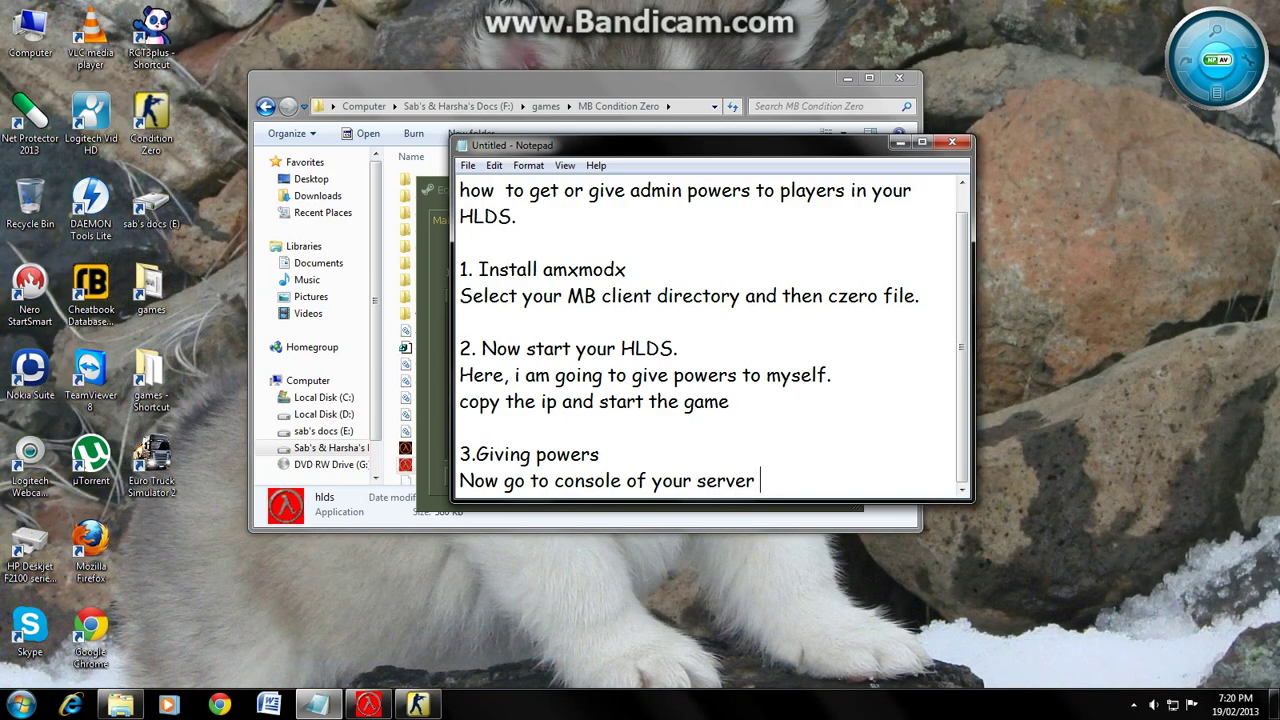
{"action": "type", "text": "e. HLDS"}
Step: Grant admin powers from the dedicated server's console by sending amx_addadmin with the player's name and the flags "abcdefghijklmnopqrstu"
{"action": "left_click", "coordinate": [900, 144]}
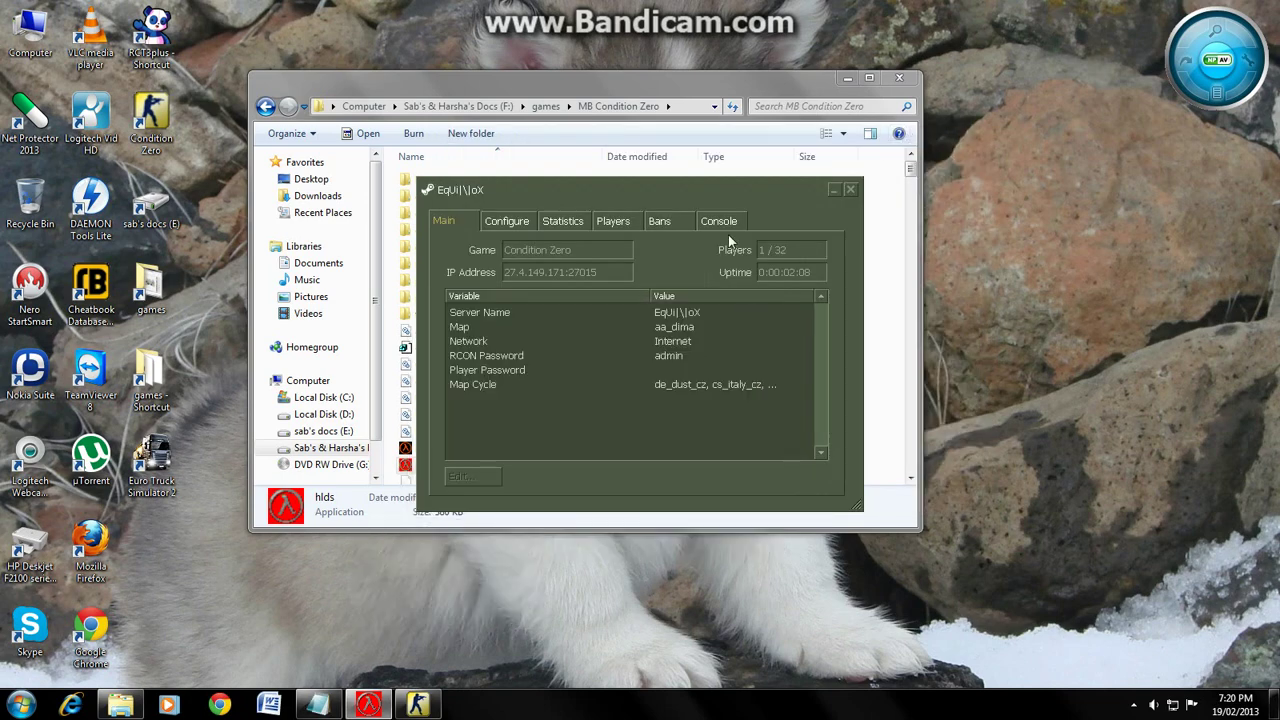
{"action": "left_click", "coordinate": [722, 223]}
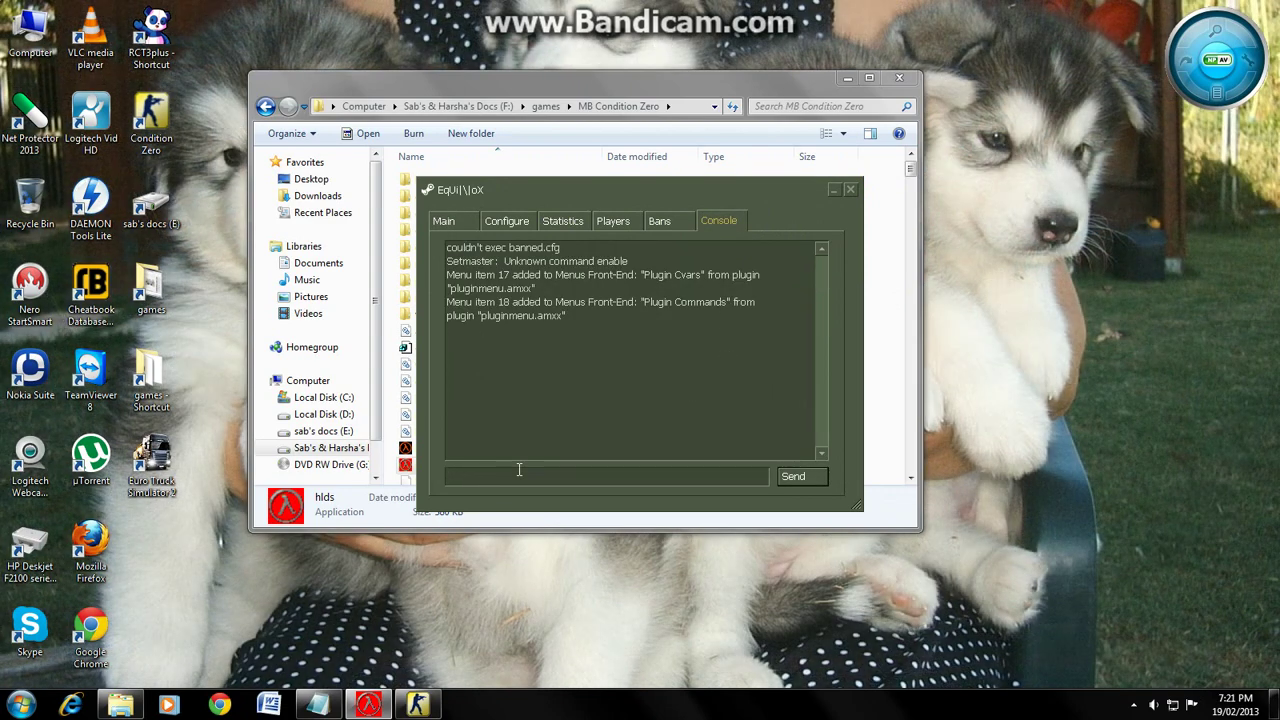
{"action": "left_click", "coordinate": [519, 470]}
{"action": "type", "text": "am"}
{"action": "type", "text": "x_addmenu"}
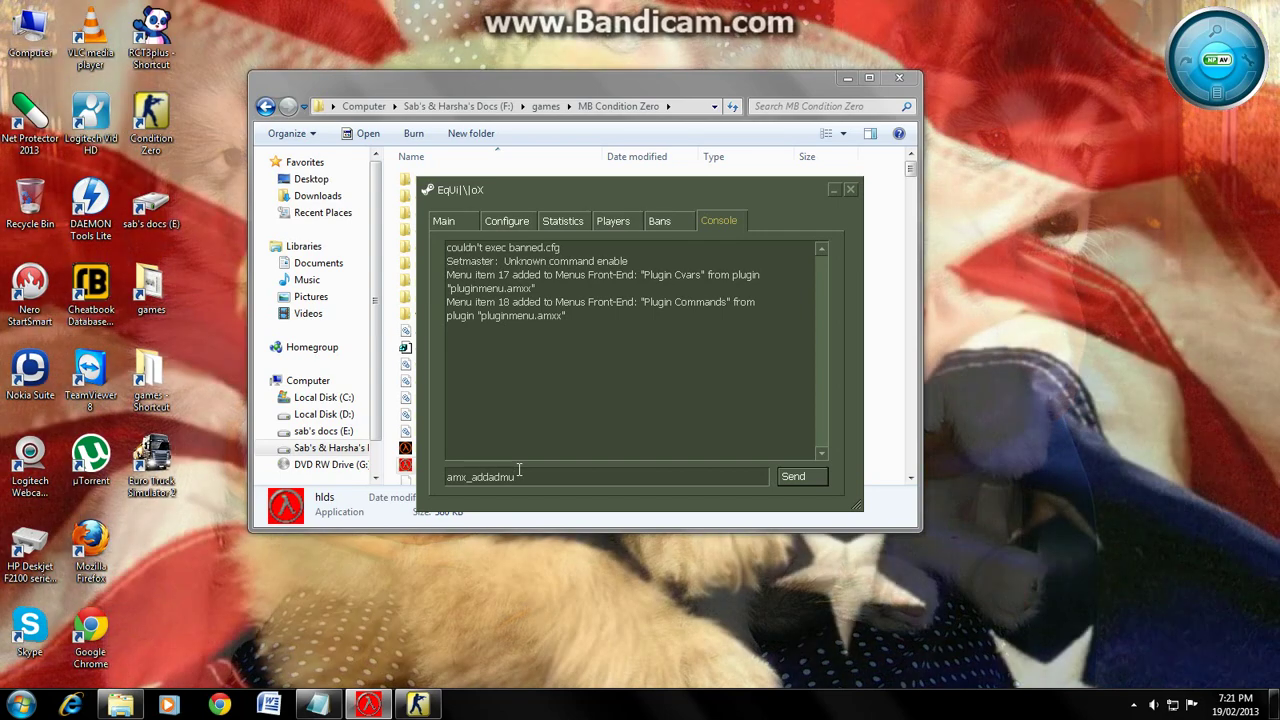
{"action": "key", "text": "BackSpace"}
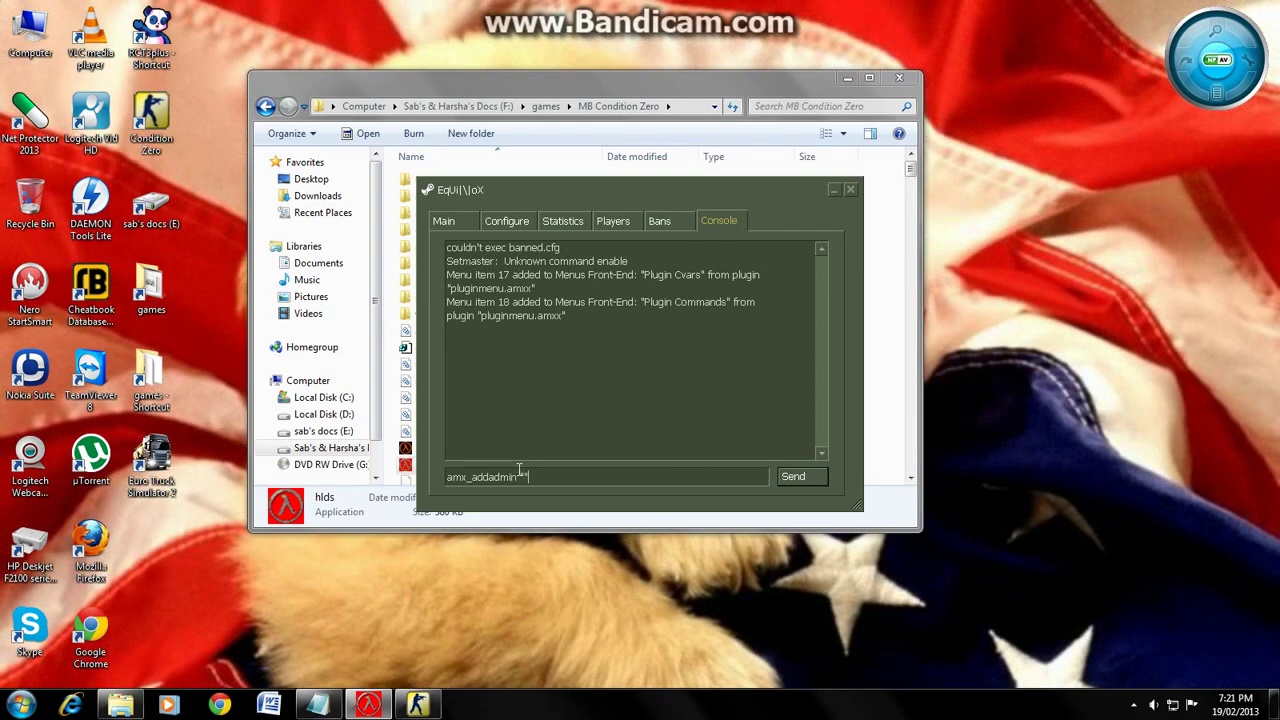
{"action": "type", "text": "in \"Sab\" \""}
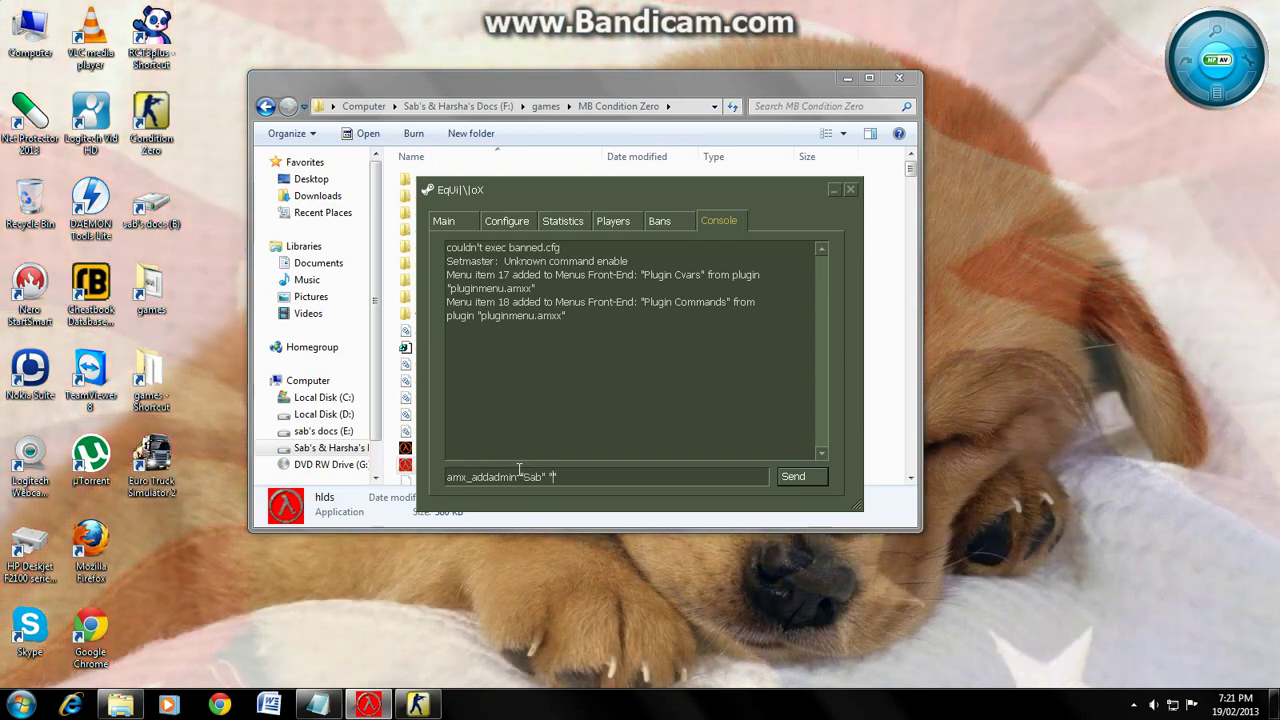
{"action": "type", "text": "abcdefghi"}
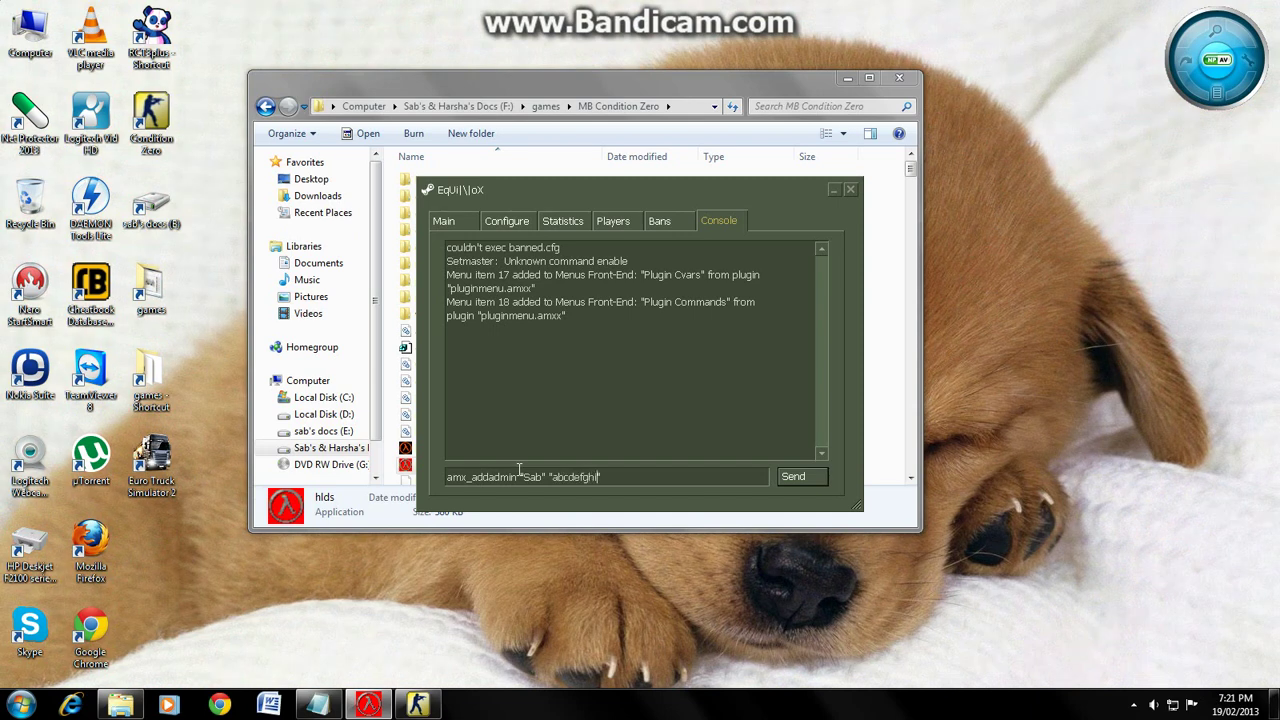
{"action": "type", "text": "jklmnopqrstu"}
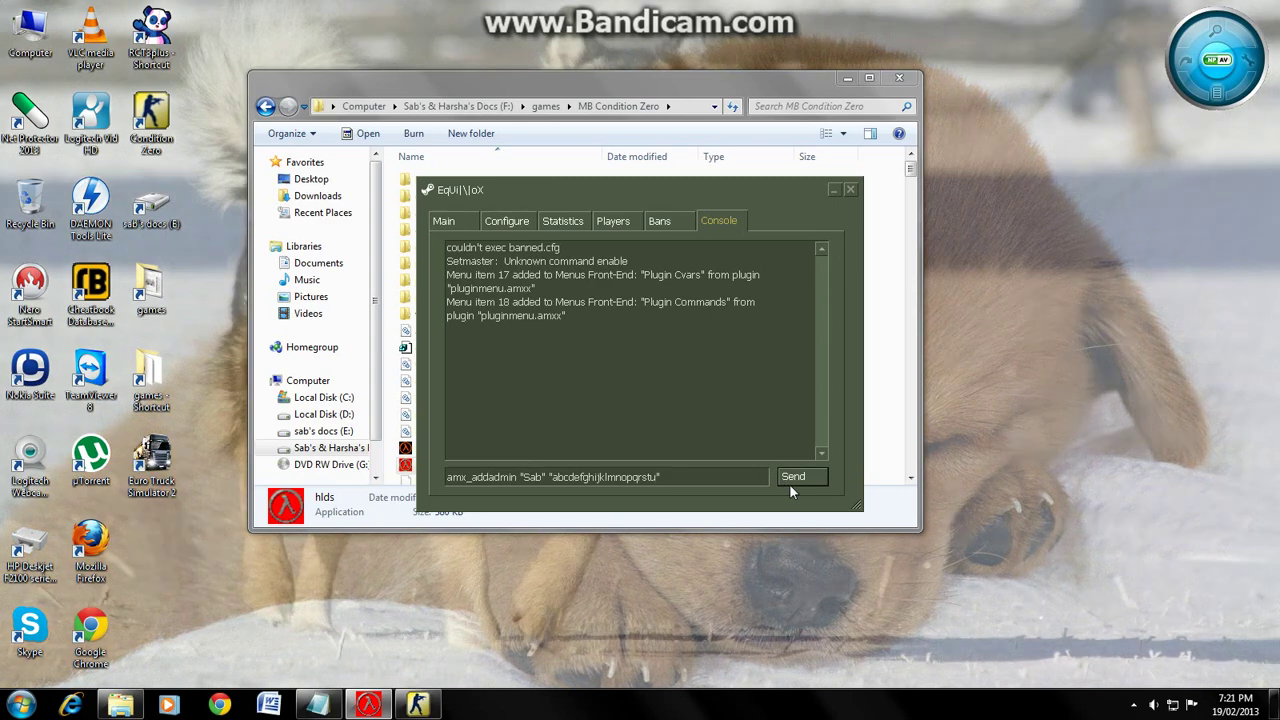
{"action": "left_click", "coordinate": [792, 480]}
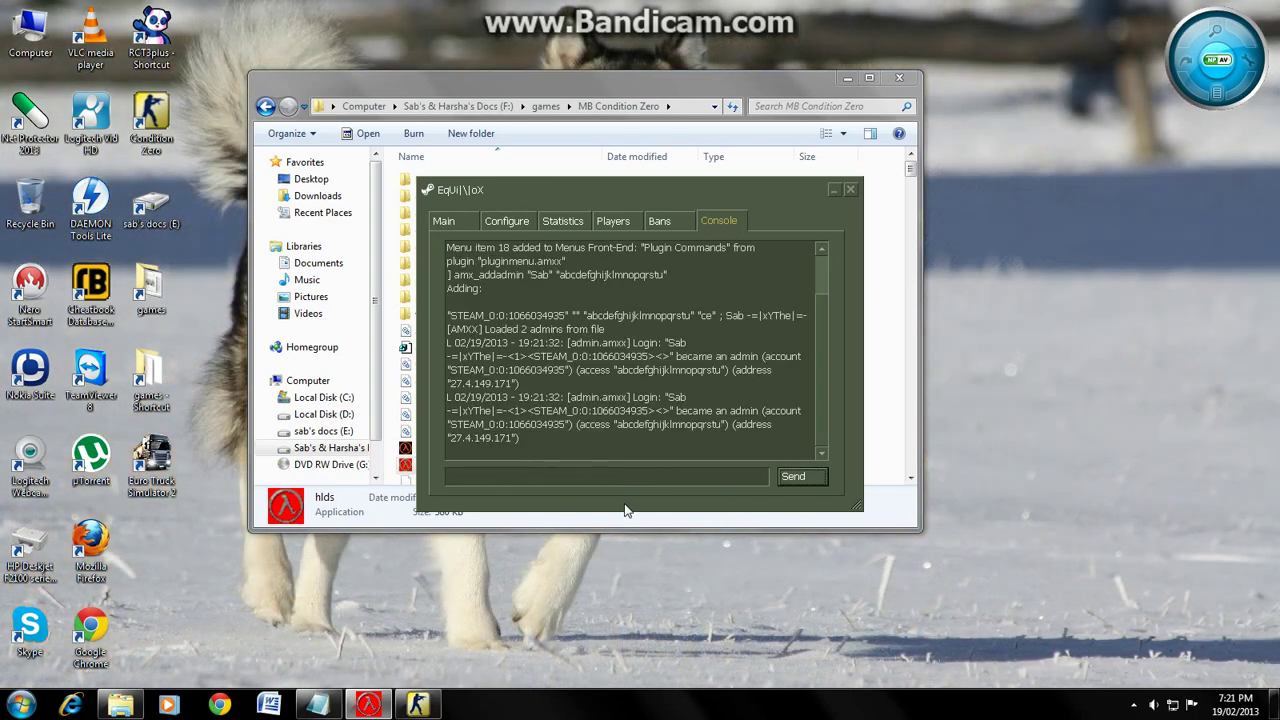
Step: Switch back to Condition Zero, run amx_slapmenu in the game console and return to the game view
{"action": "left_click", "coordinate": [833, 190]}
{"action": "left_click", "coordinate": [418, 705]}
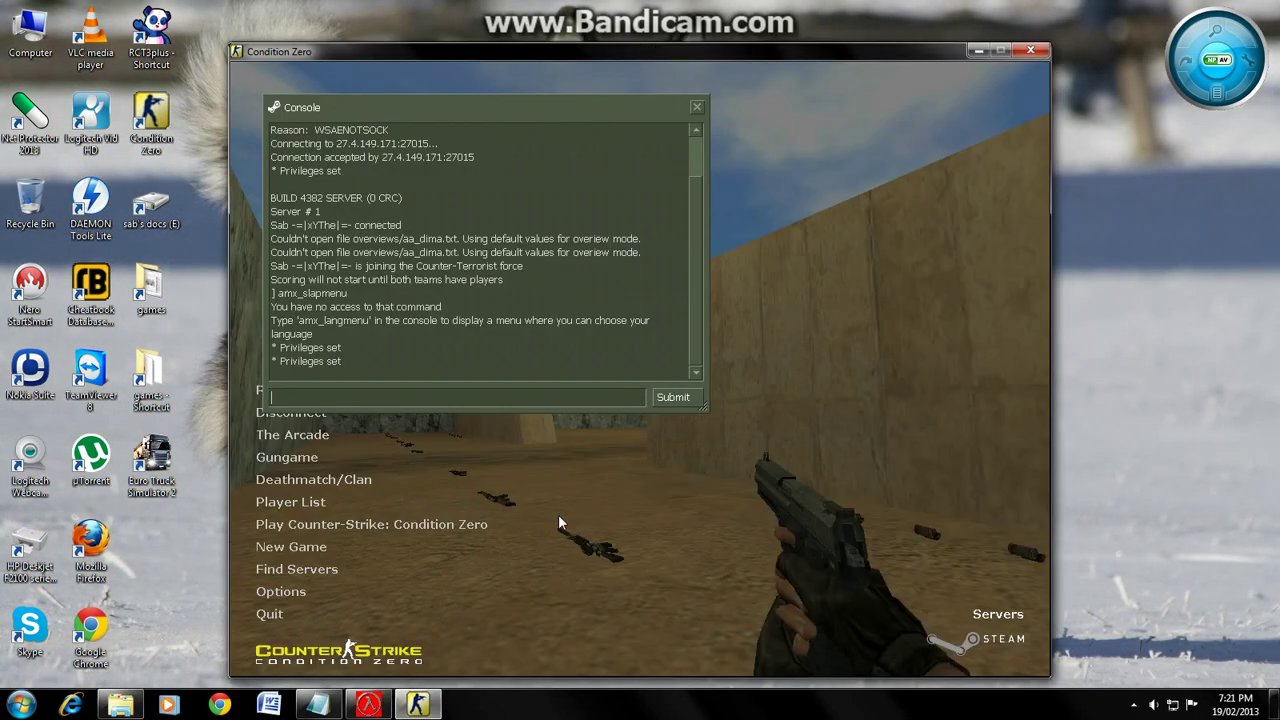
{"action": "type", "text": "amx_slapmen"}
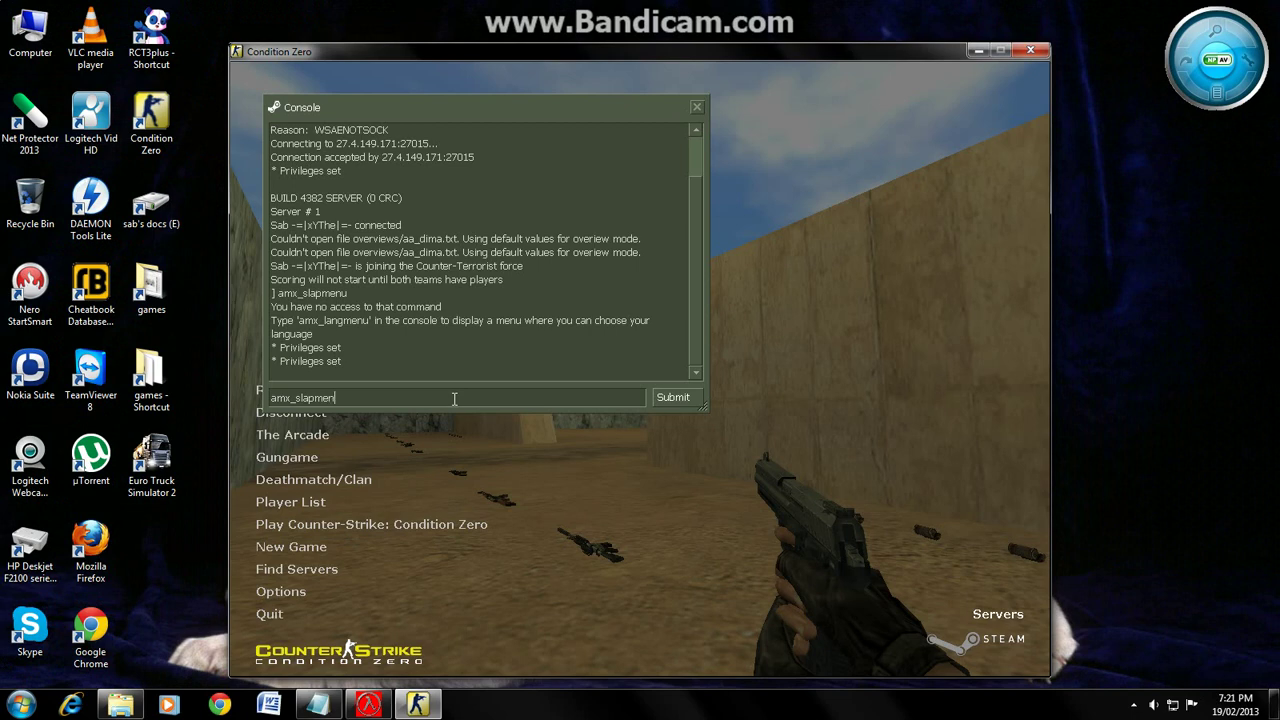
{"action": "type", "text": "u"}
{"action": "key", "text": "Return"}
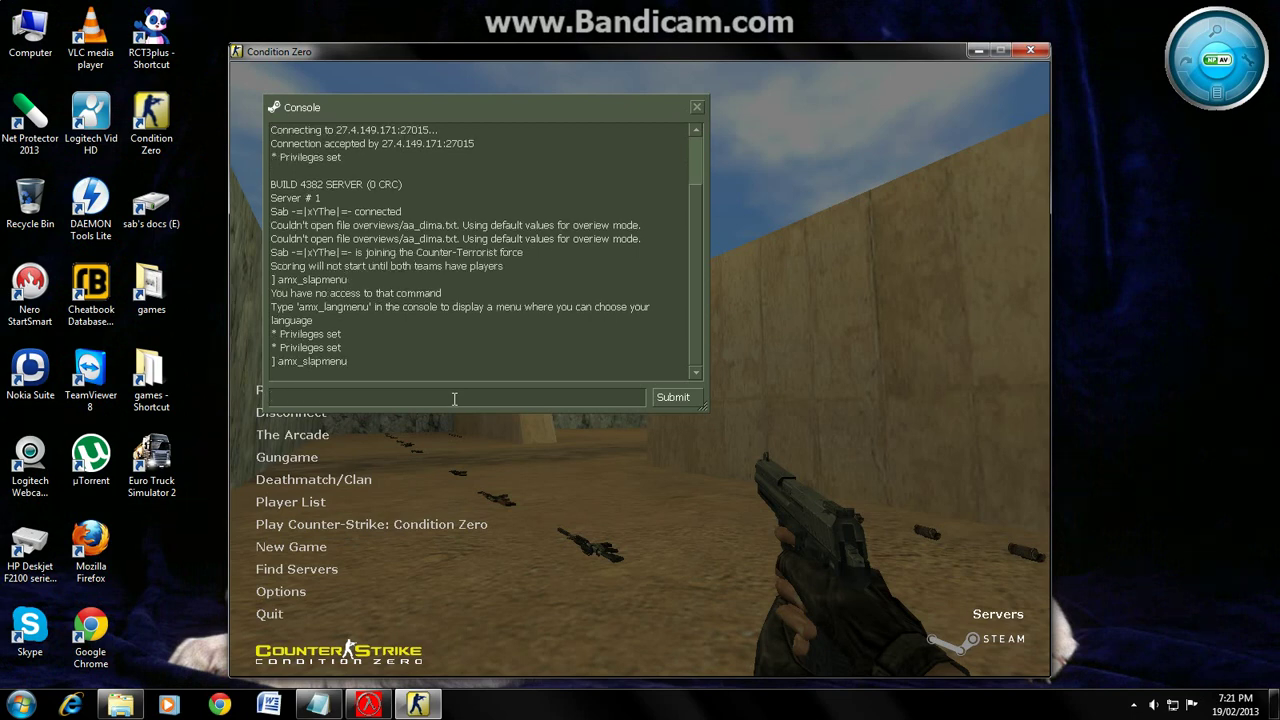
{"action": "key", "text": "Escape"}
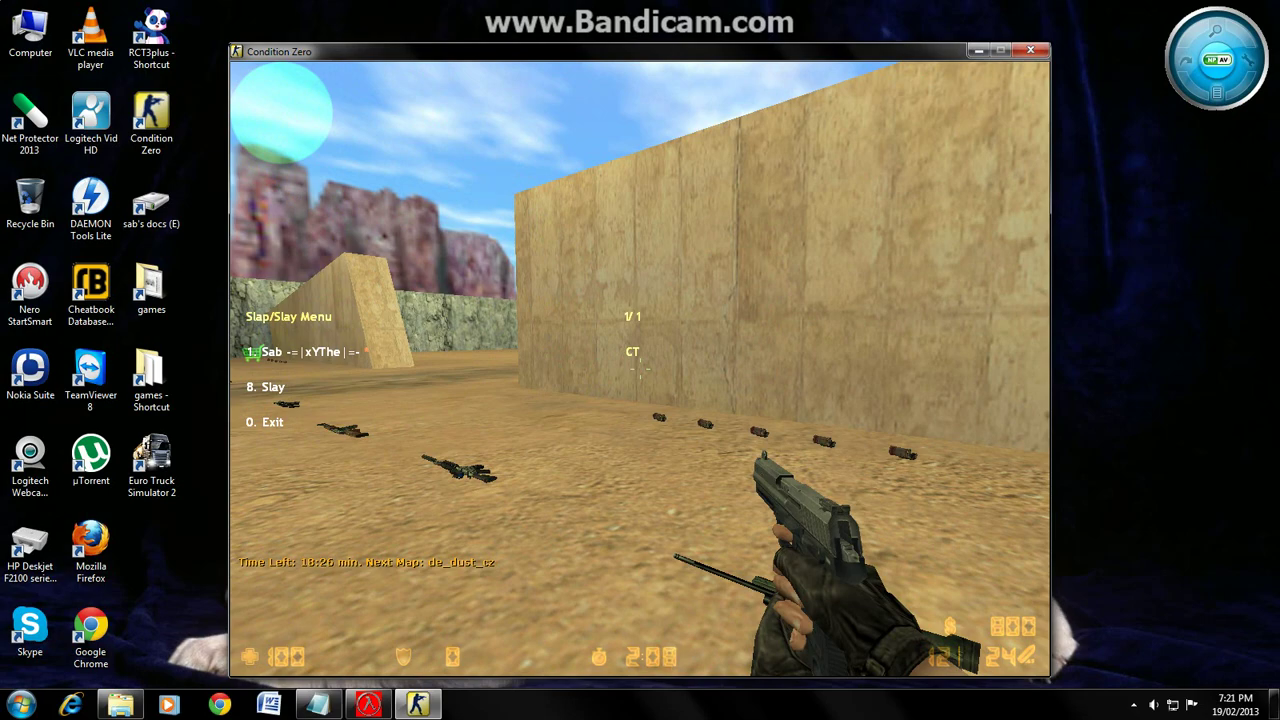
Step: Set the Slap/Slay Menu action to slap with 0 damage and slap the listed player several times
{"action": "key", "text": "8"}
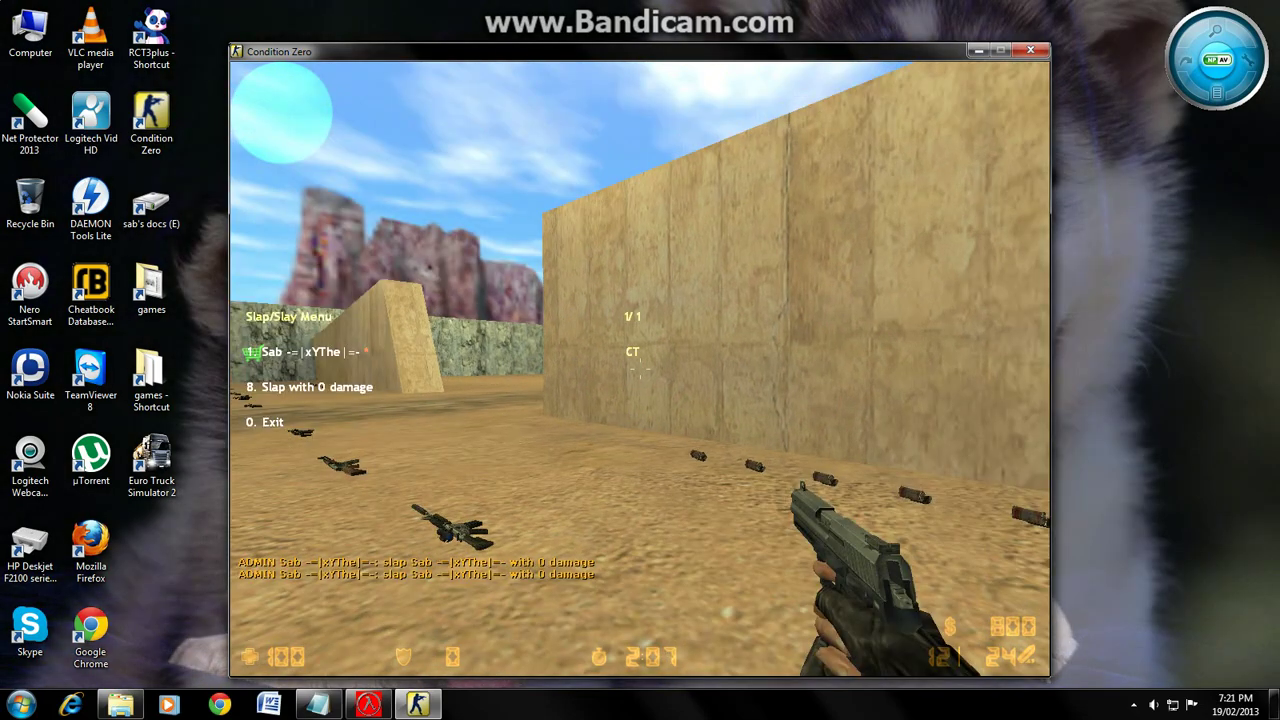
{"action": "key", "text": "1"}
{"action": "key", "text": "1"}
{"action": "key", "text": "1"}
{"action": "key", "text": "1"}
{"action": "key", "text": "1"}
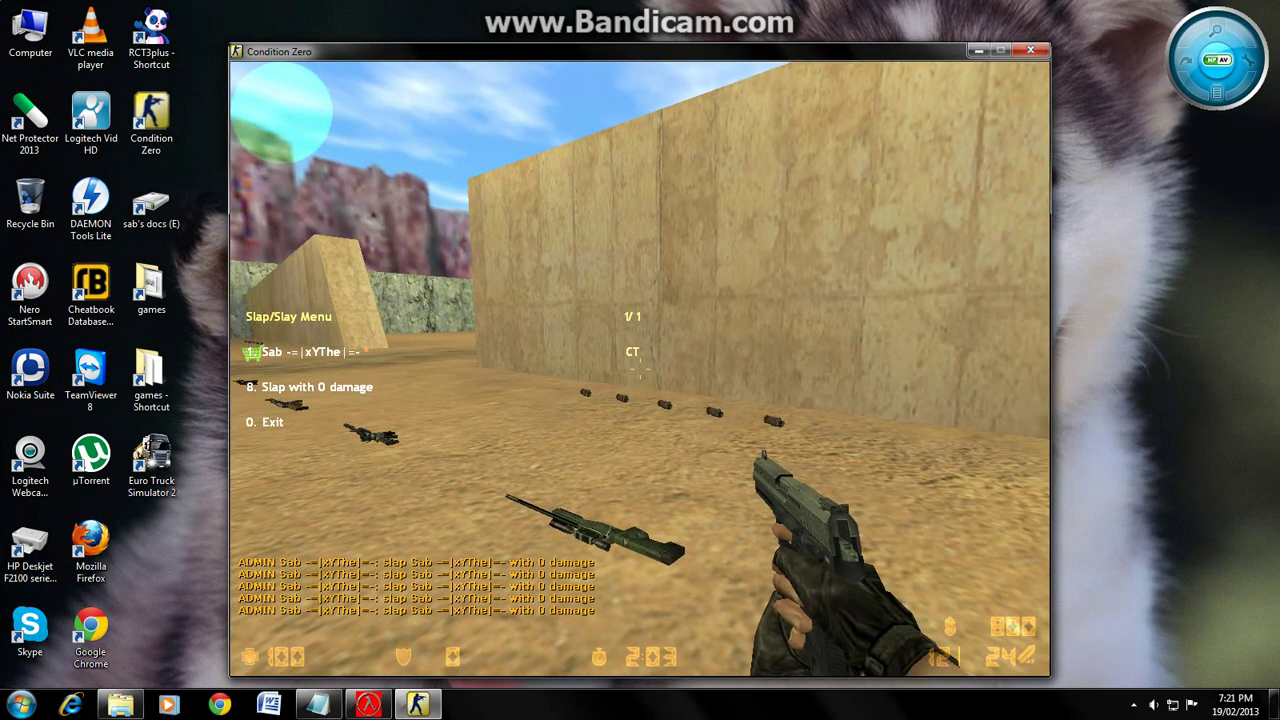
Step: Return to the Notepad notes and add the line "In this way you can give powers to a players steamid too."
{"action": "key", "text": "grave"}
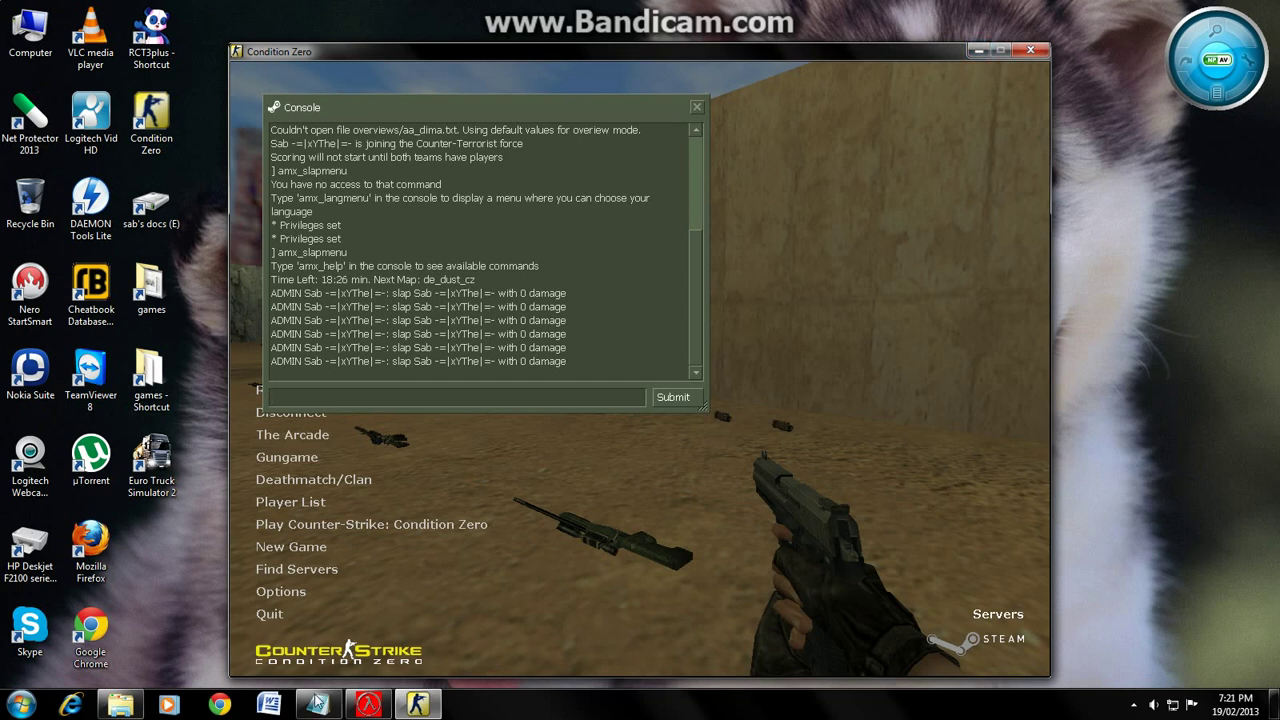
{"action": "left_click", "coordinate": [317, 704]}
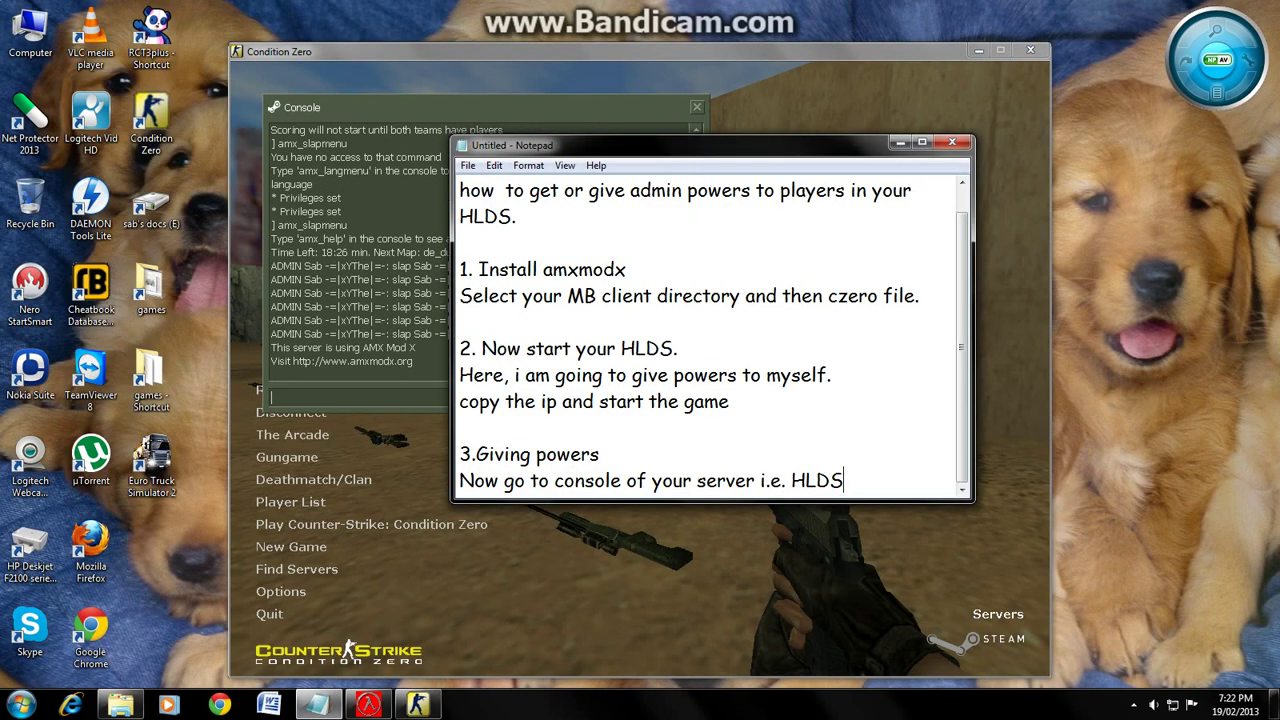
{"action": "key", "text": "Return"}
{"action": "type", "text": "In t"}
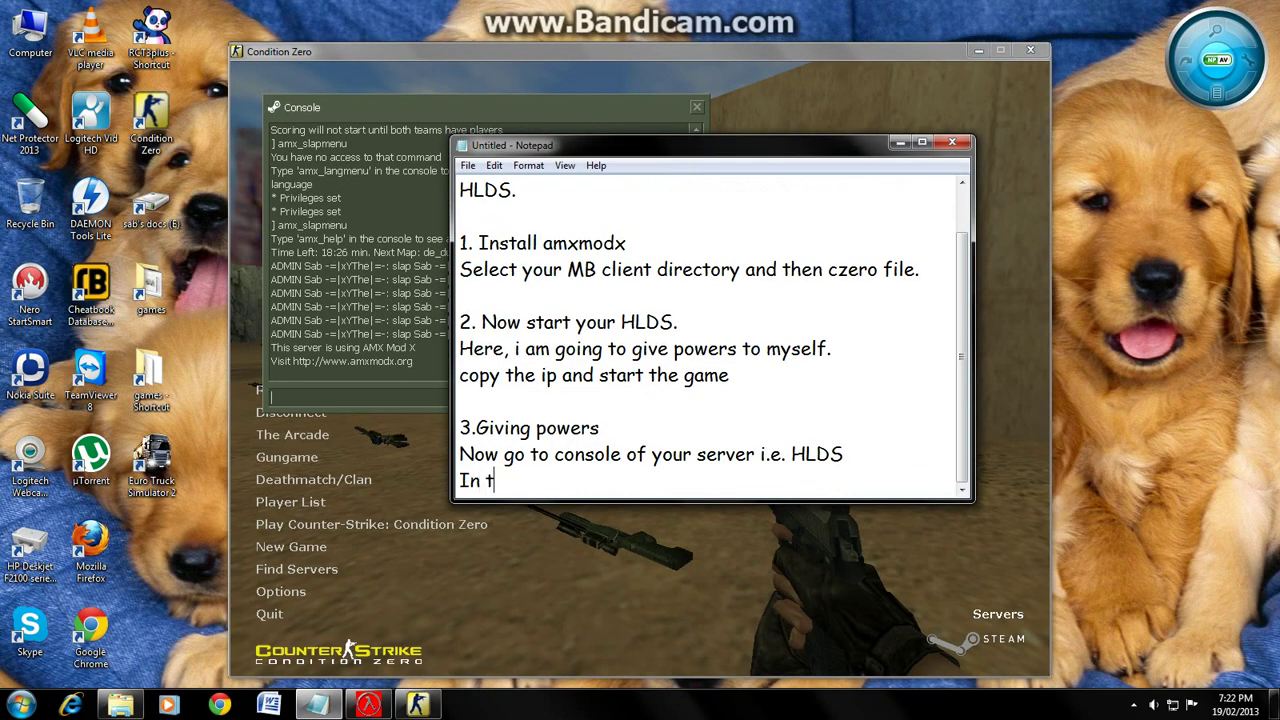
{"action": "type", "text": "his way you can "}
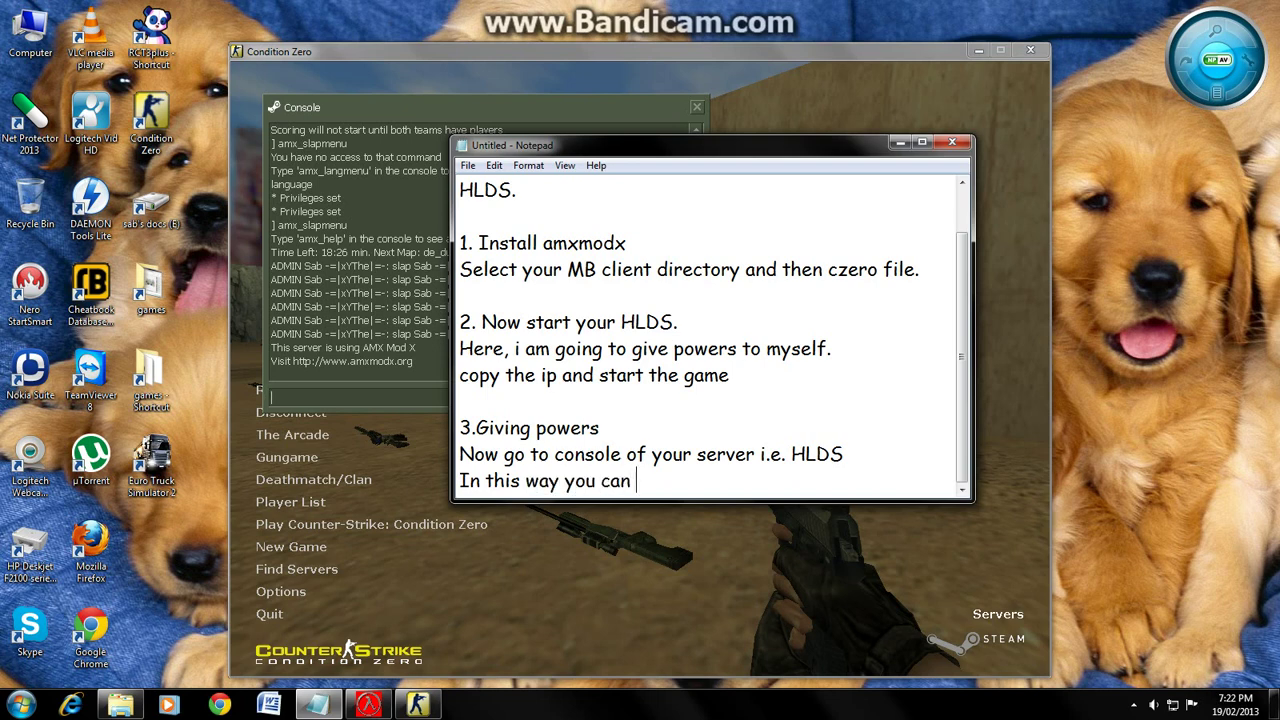
{"action": "type", "text": "give powers t"}
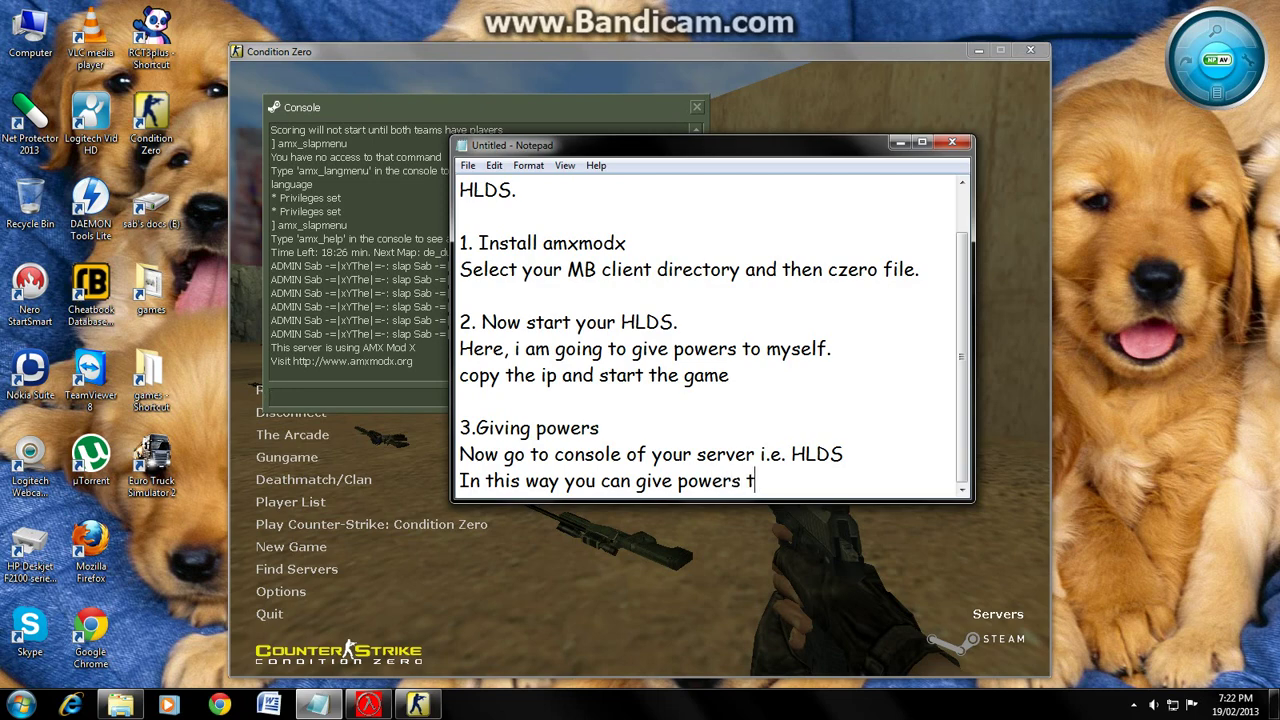
{"action": "type", "text": "o"}
{"action": "key", "text": "BackSpace"}
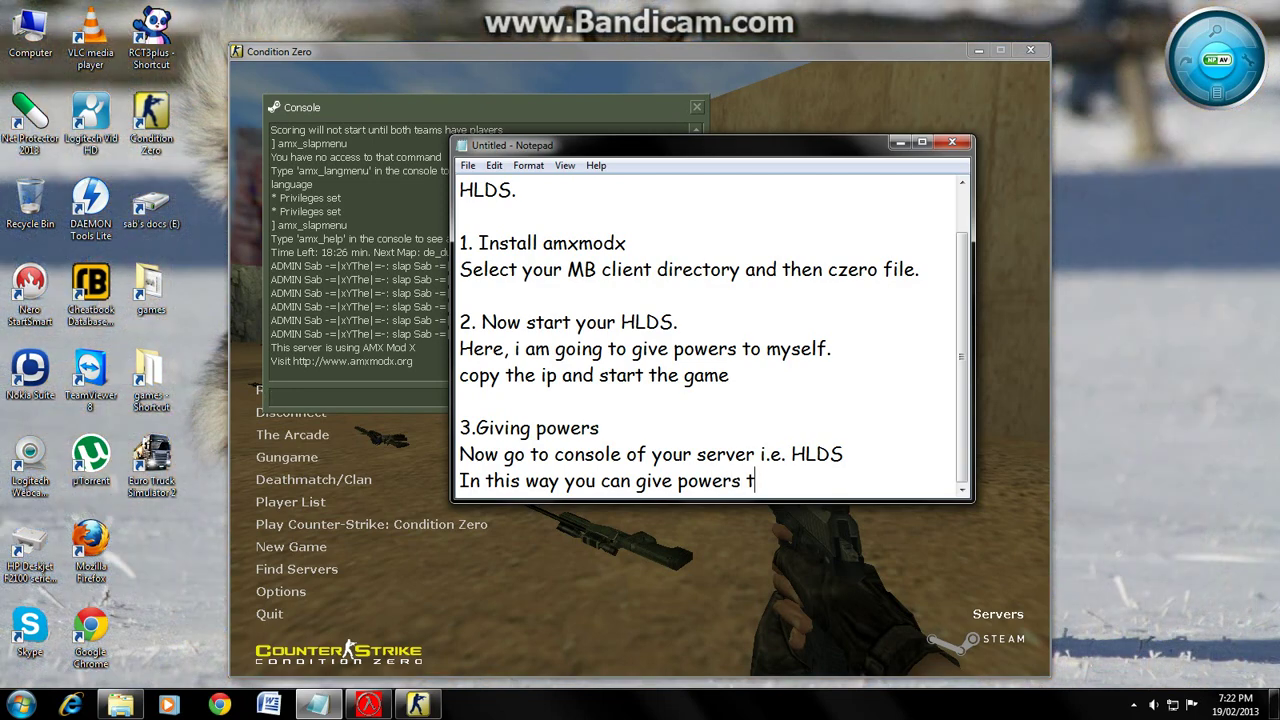
{"action": "type", "text": "o a players steam"}
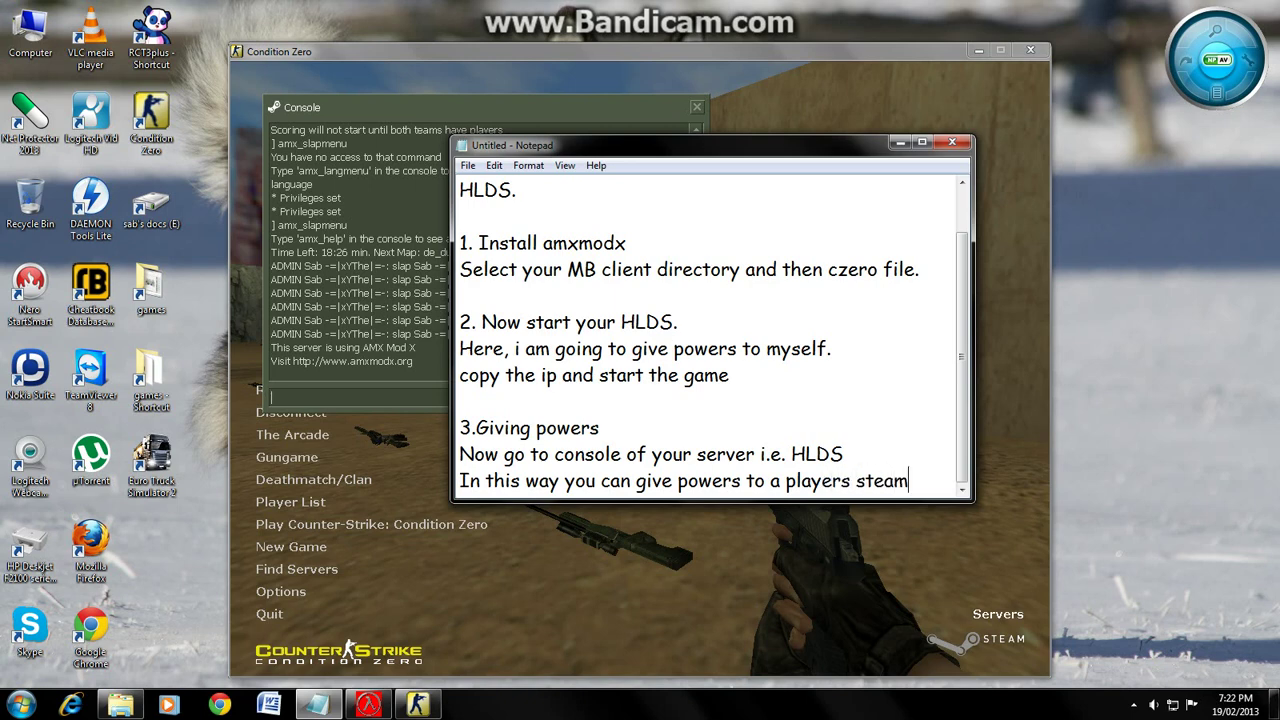
{"action": "type", "text": "id too"}
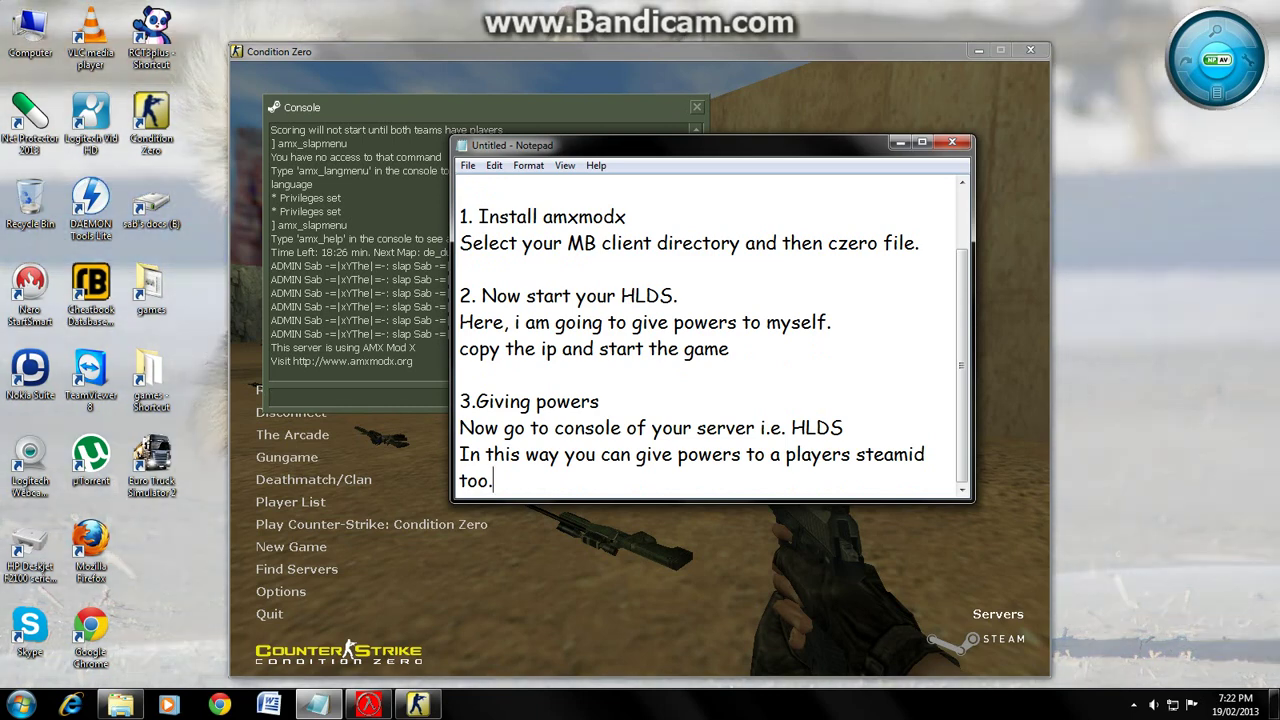
{"action": "type", "text": "."}
Step: Start note 4 after a blank line with the text "4. For removing the admin powers just g"
{"action": "key", "text": "Return"}
{"action": "key", "text": "Return"}
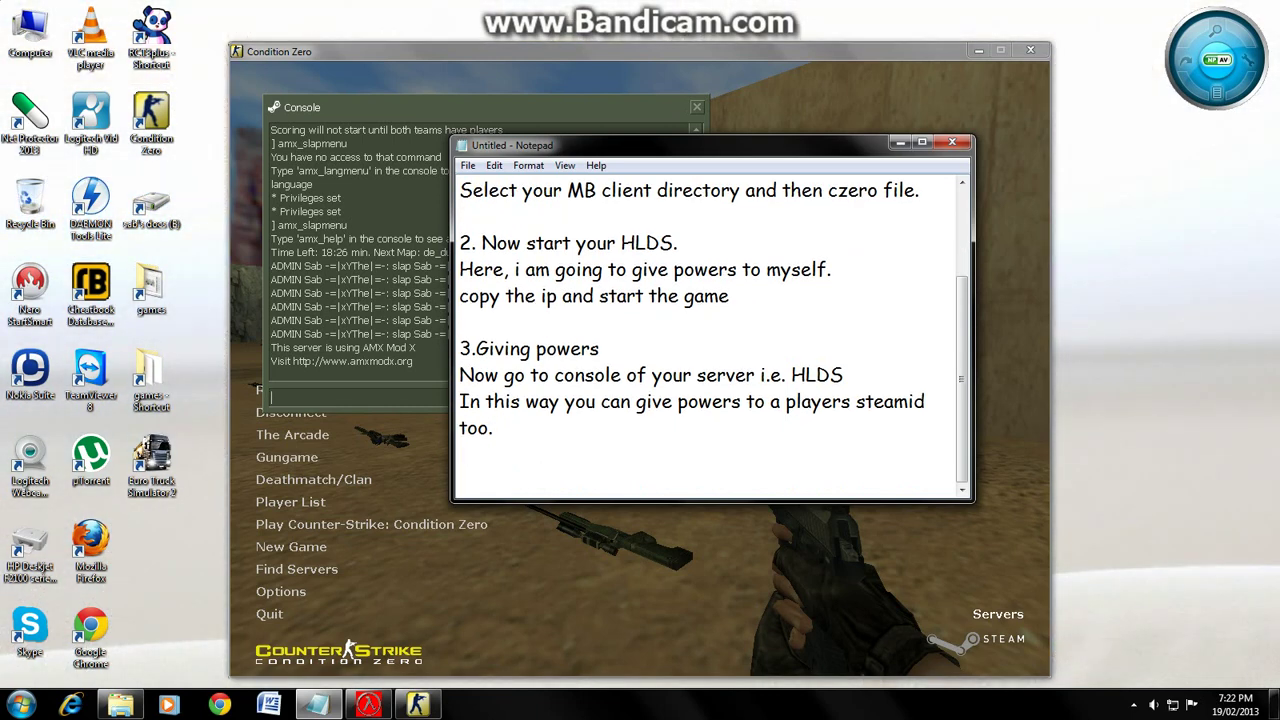
{"action": "type", "text": "4. For removing "}
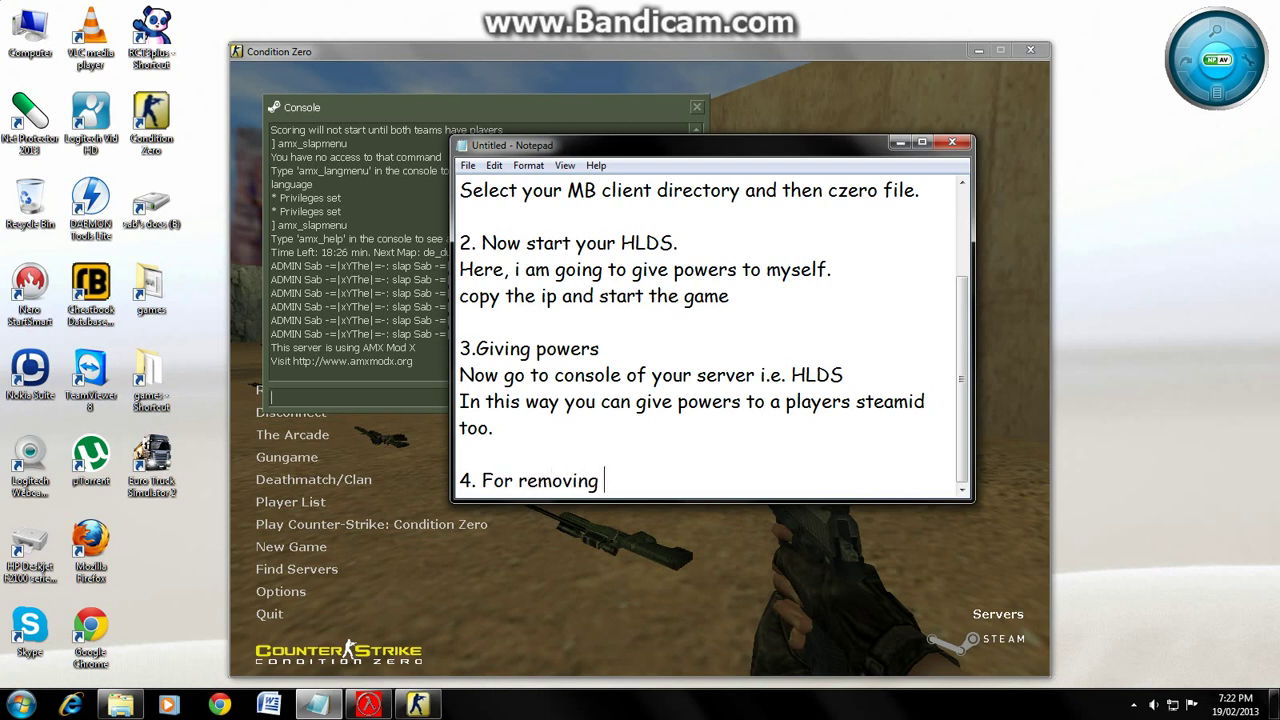
{"action": "type", "text": "the ad"}
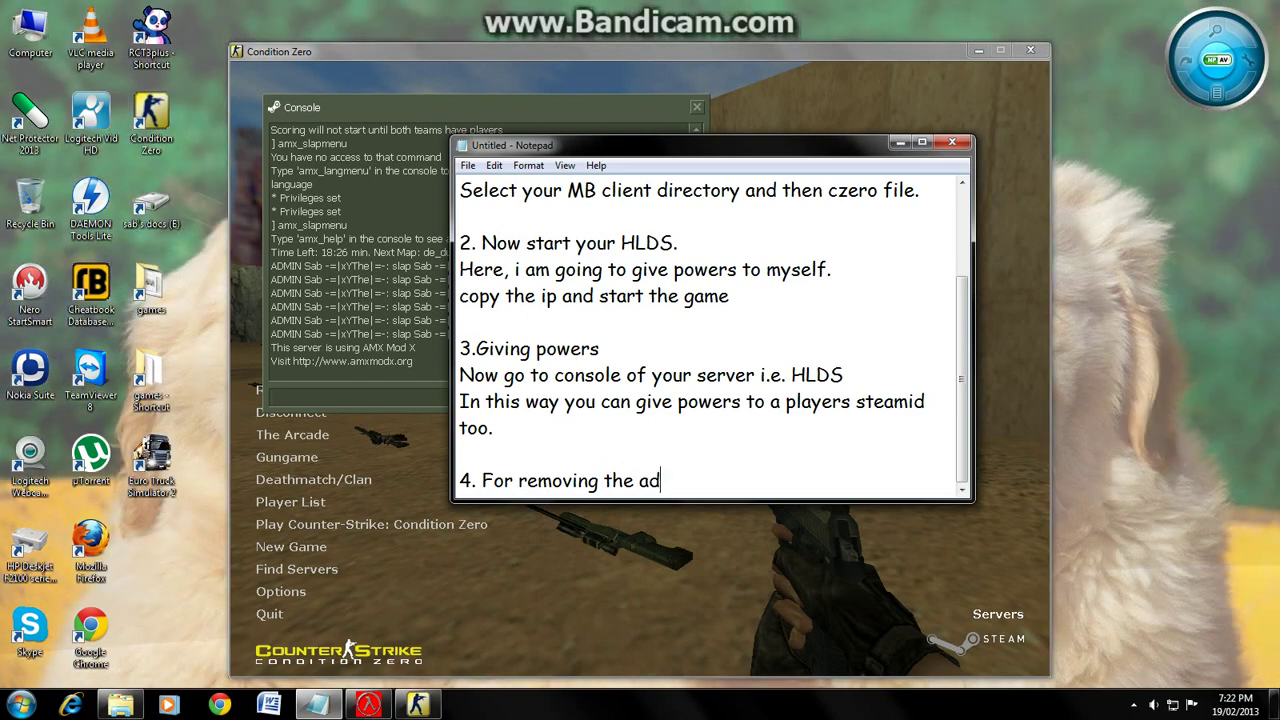
{"action": "type", "text": "min powers"}
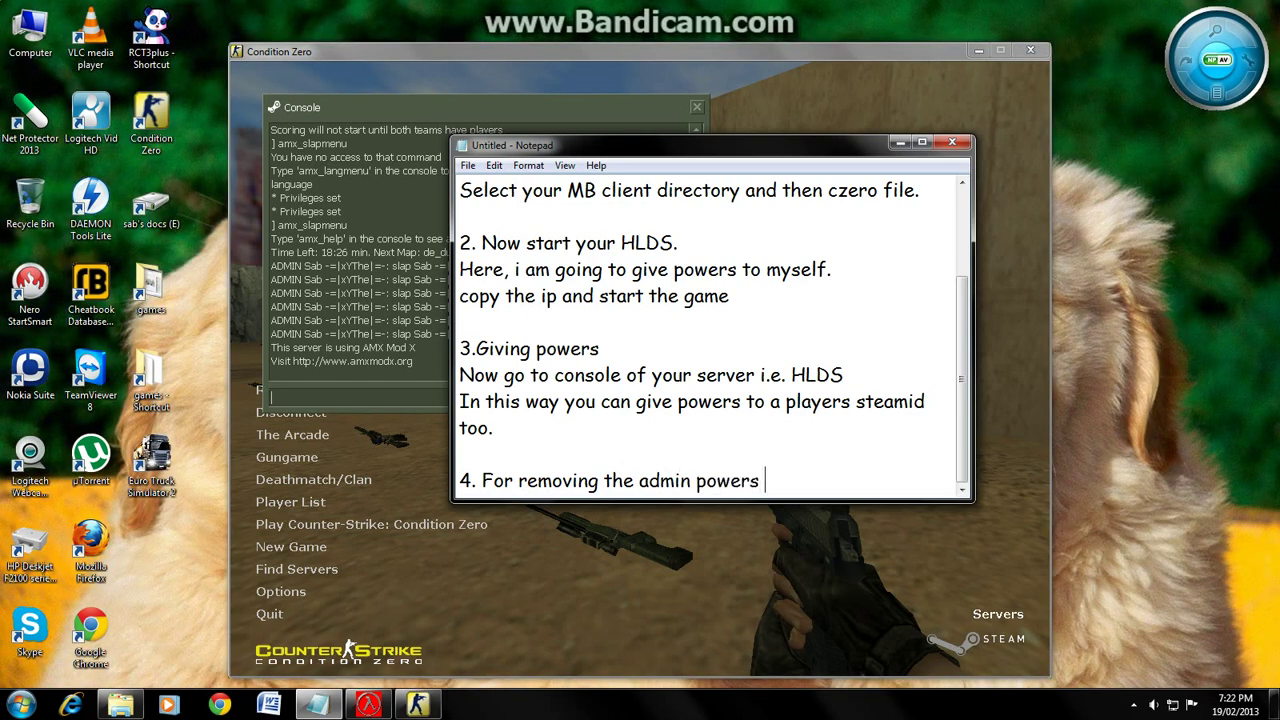
{"action": "type", "text": " just go t"}
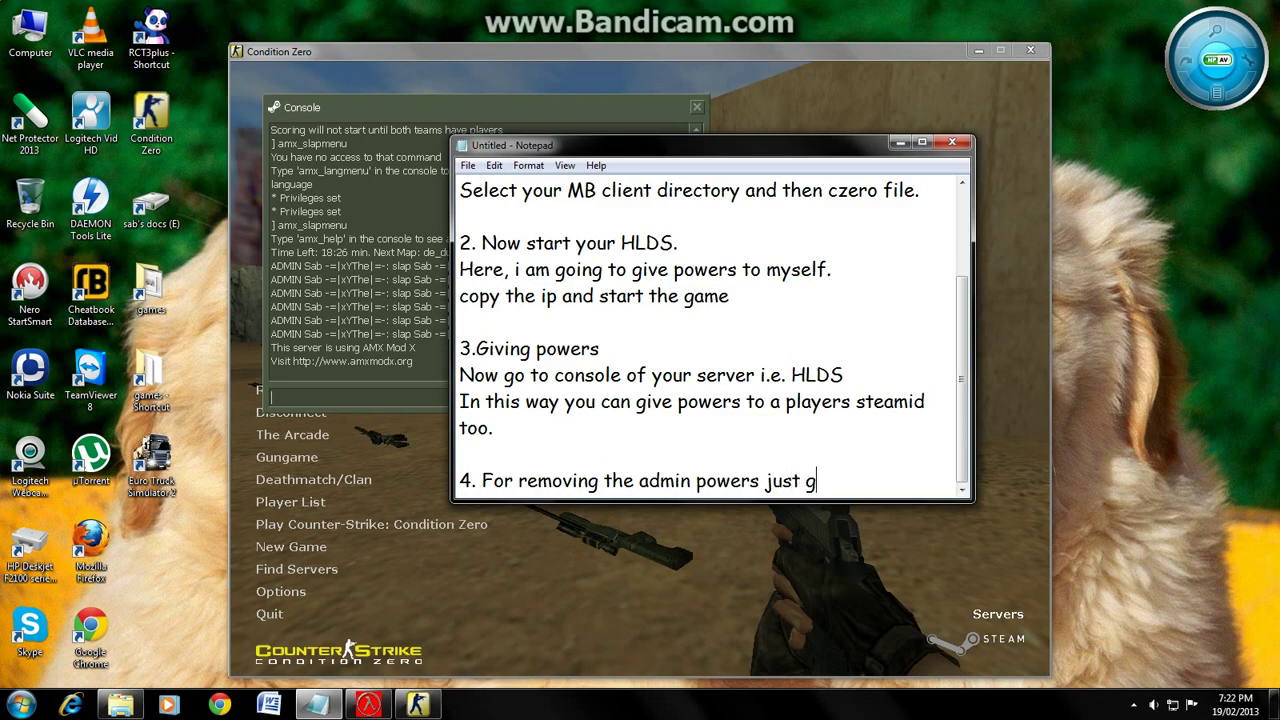